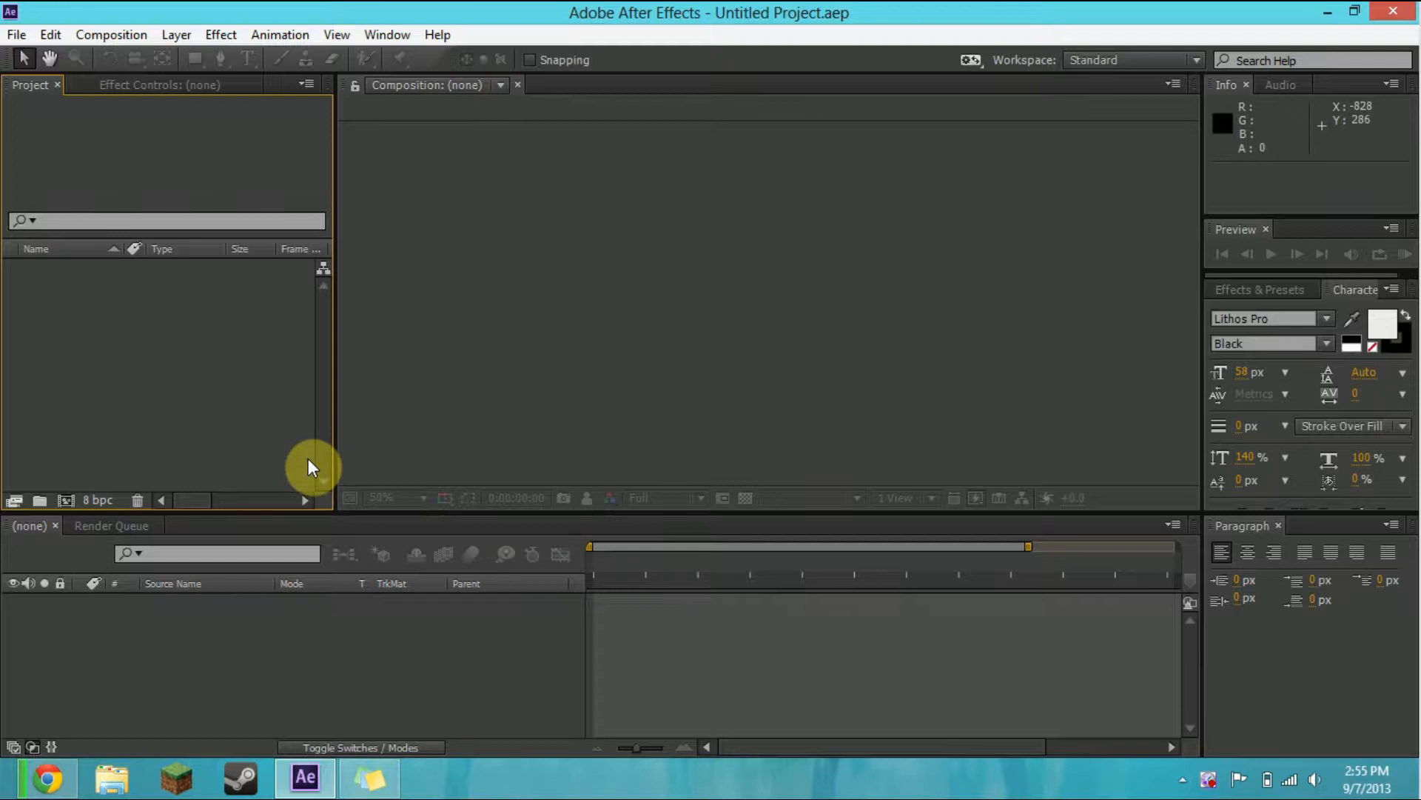
Step: Import SAM_0242 from FenuxFX > Tutorials > Action Essentials 2 Blood and Muzzle flashes > Footage and create a composition from it
{"action": "left_click", "coordinate": [105, 767]}
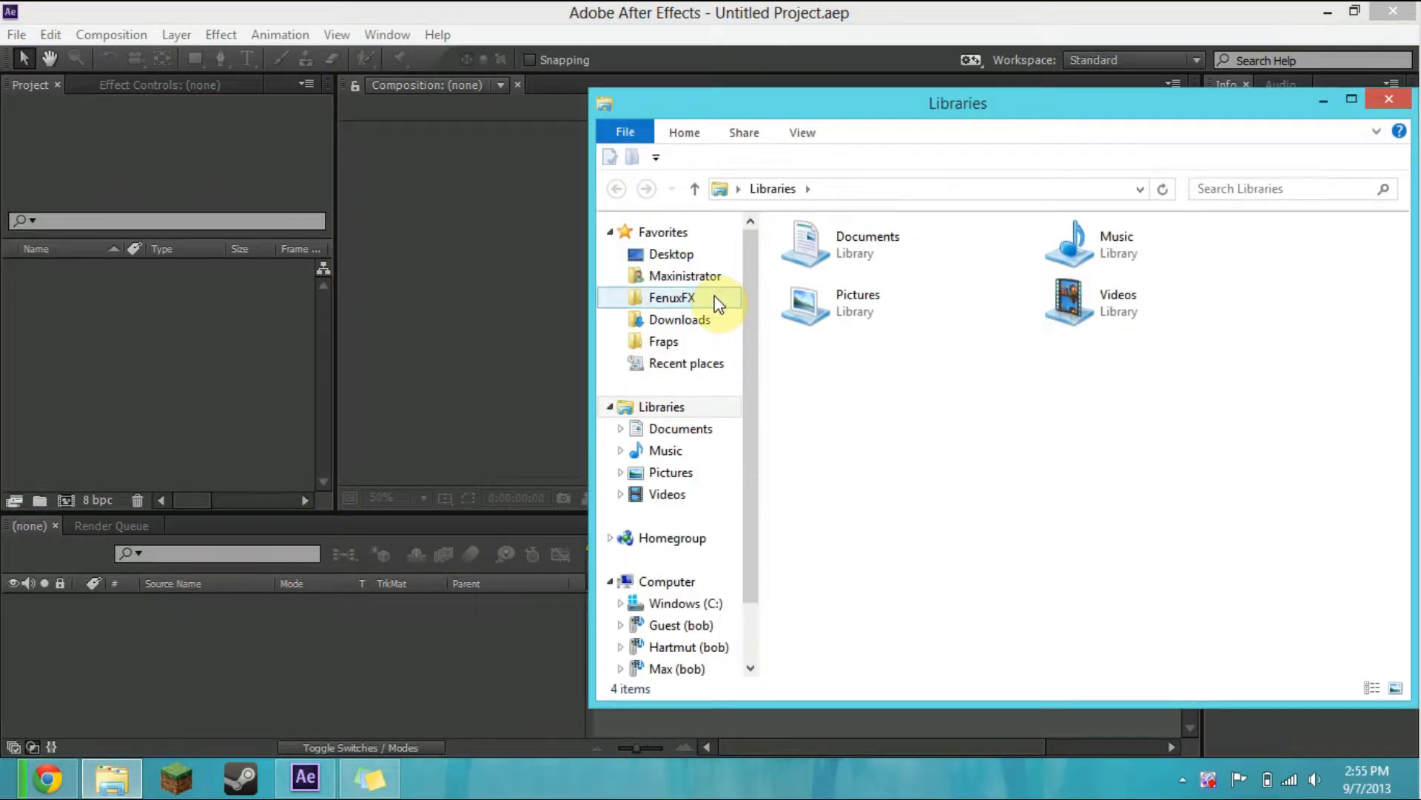
{"action": "left_click", "coordinate": [674, 298]}
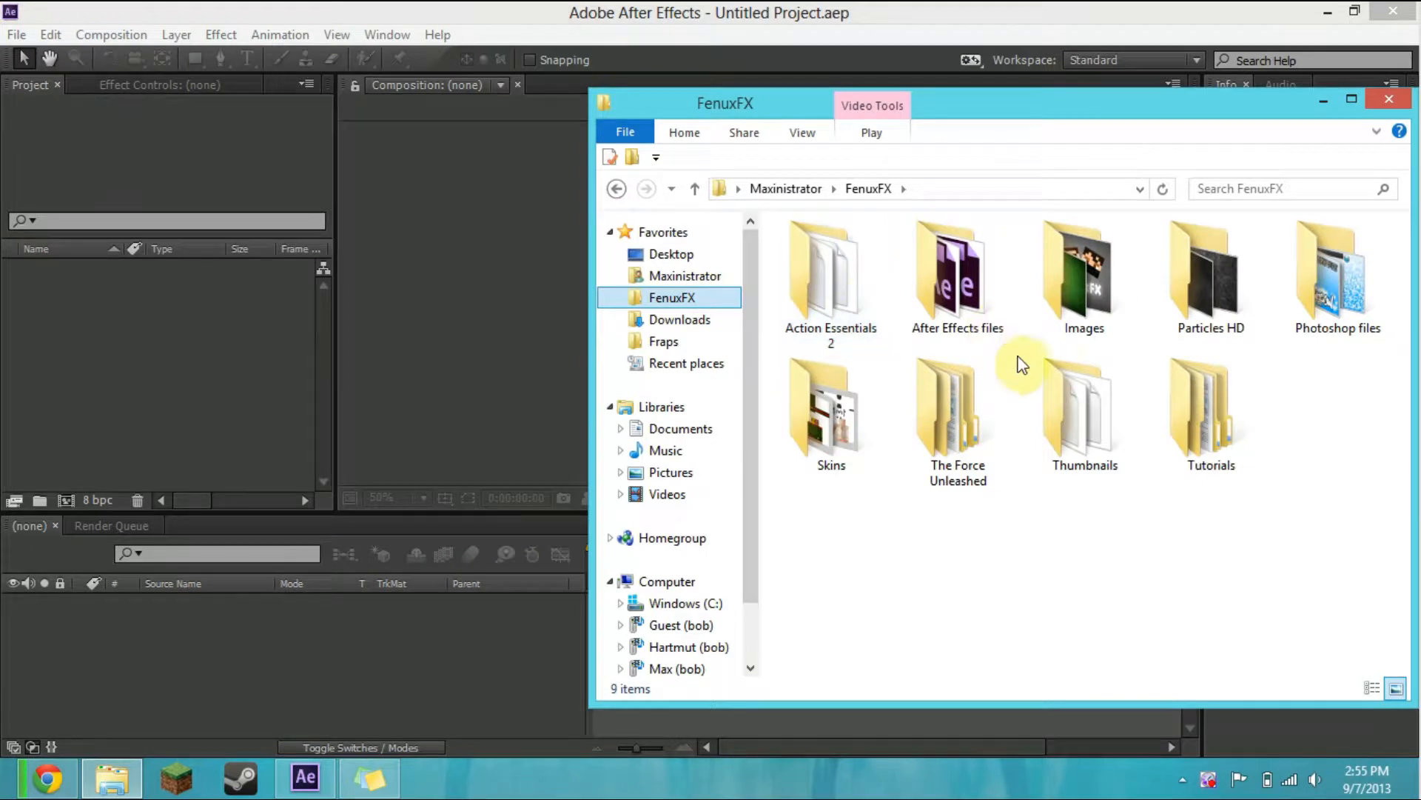
{"action": "double_click", "coordinate": [1183, 390]}
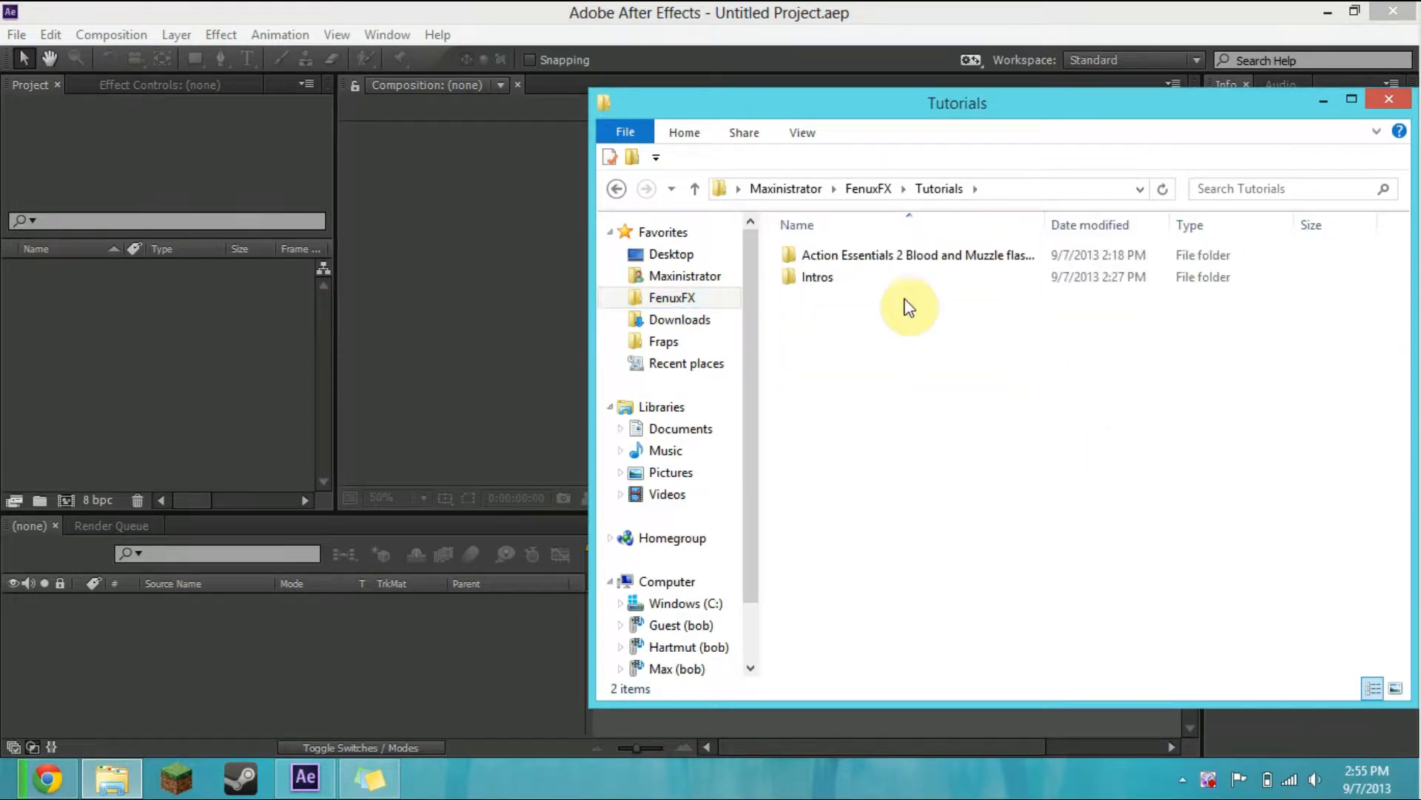
{"action": "double_click", "coordinate": [916, 263]}
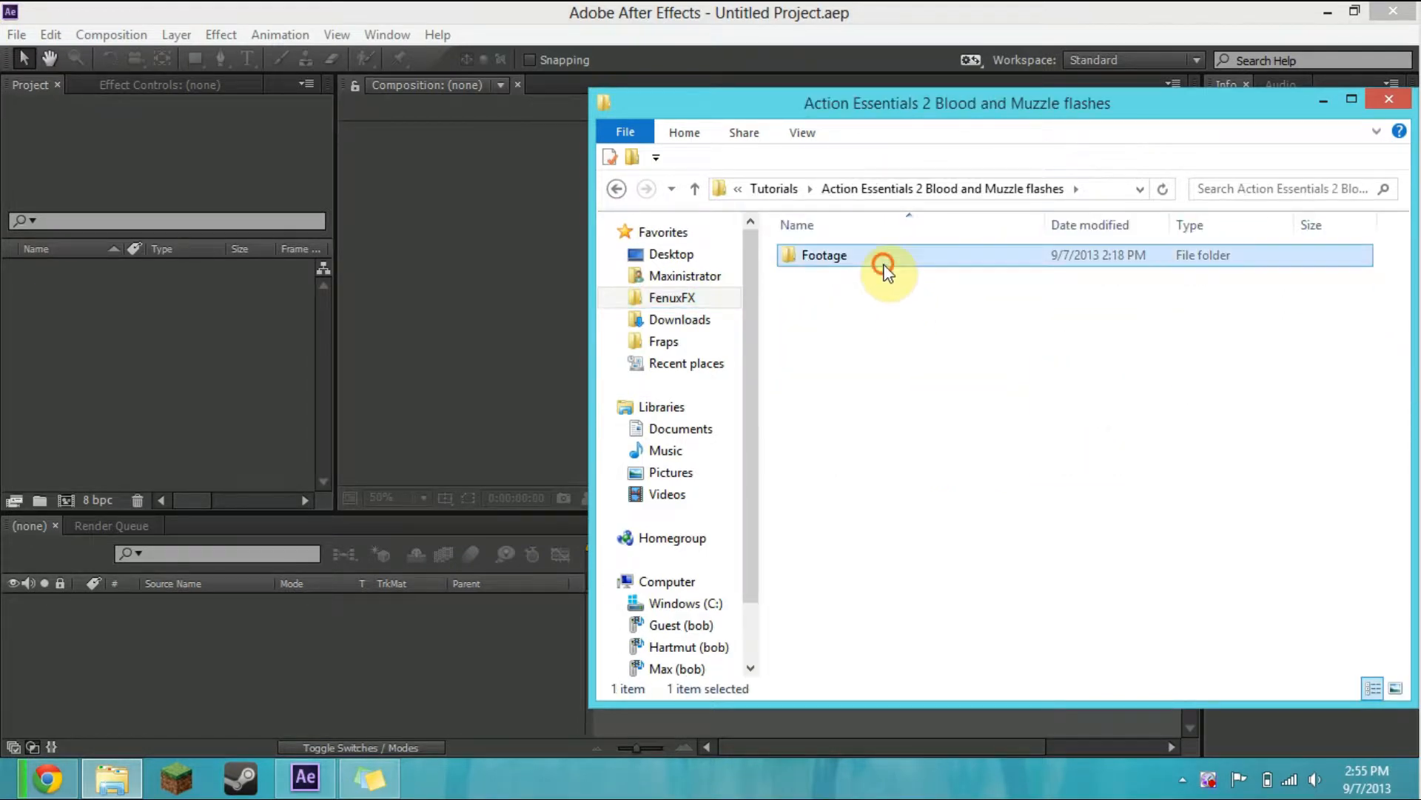
{"action": "double_click", "coordinate": [886, 267]}
{"action": "left_click_drag", "start_coordinate": [844, 276], "coordinate": [244, 392]}
{"action": "left_click_drag", "start_coordinate": [91, 265], "coordinate": [237, 641]}
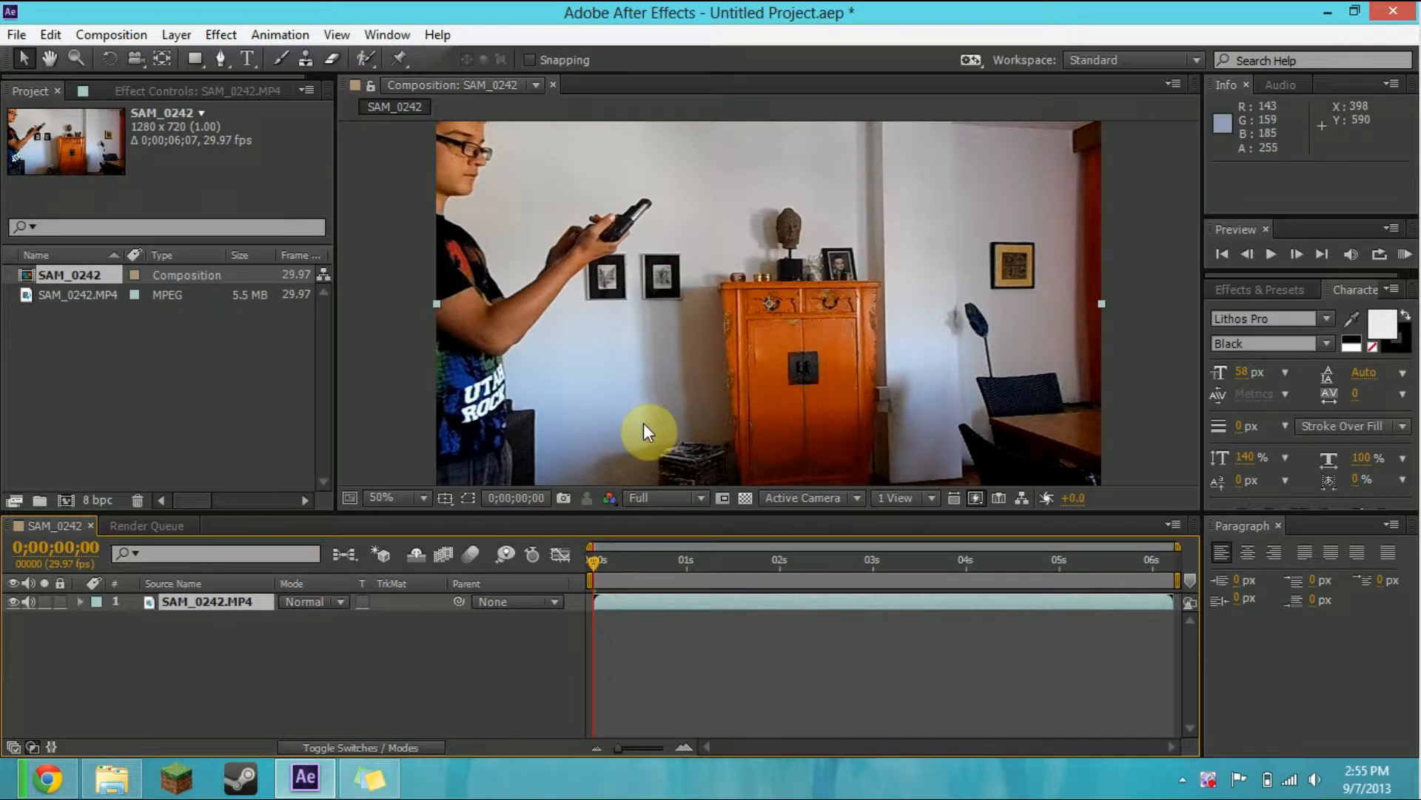
Step: Preview the footage and trim the end of the SAM_0242.MP4 layer at 0;00;03;21
{"action": "left_click", "coordinate": [1404, 254]}
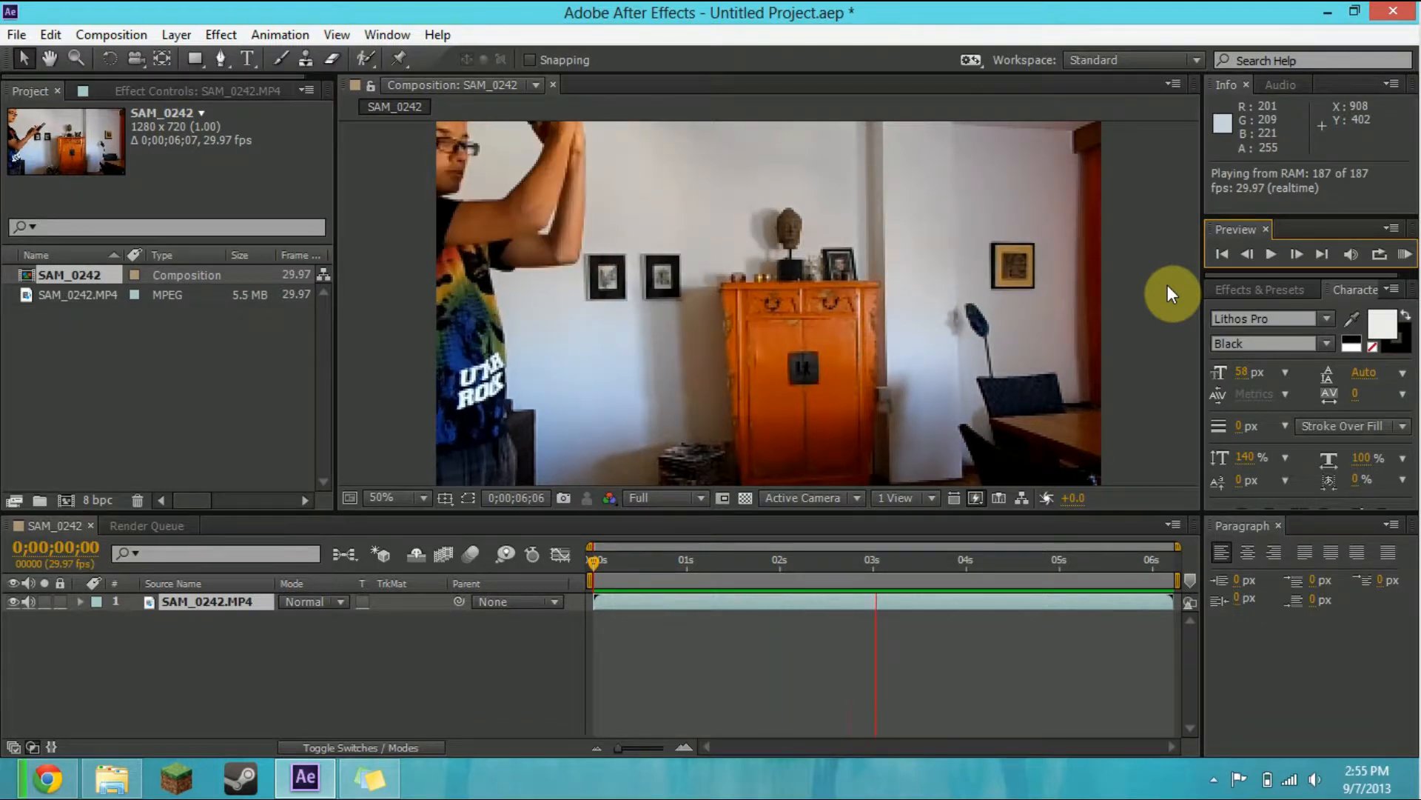
{"action": "key", "text": "space"}
{"action": "left_click_drag", "start_coordinate": [588, 558], "coordinate": [935, 522]}
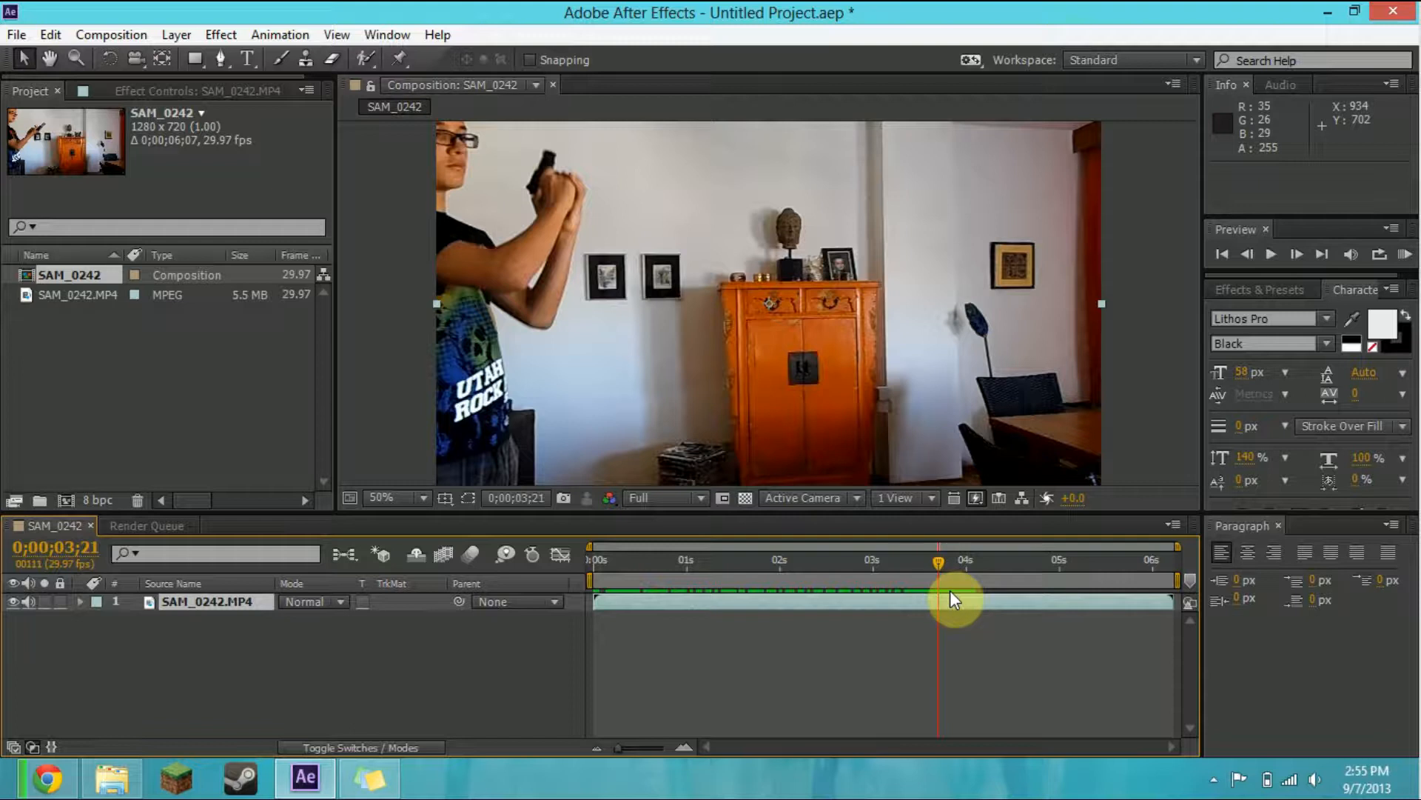
{"action": "key", "text": "alt+]"}
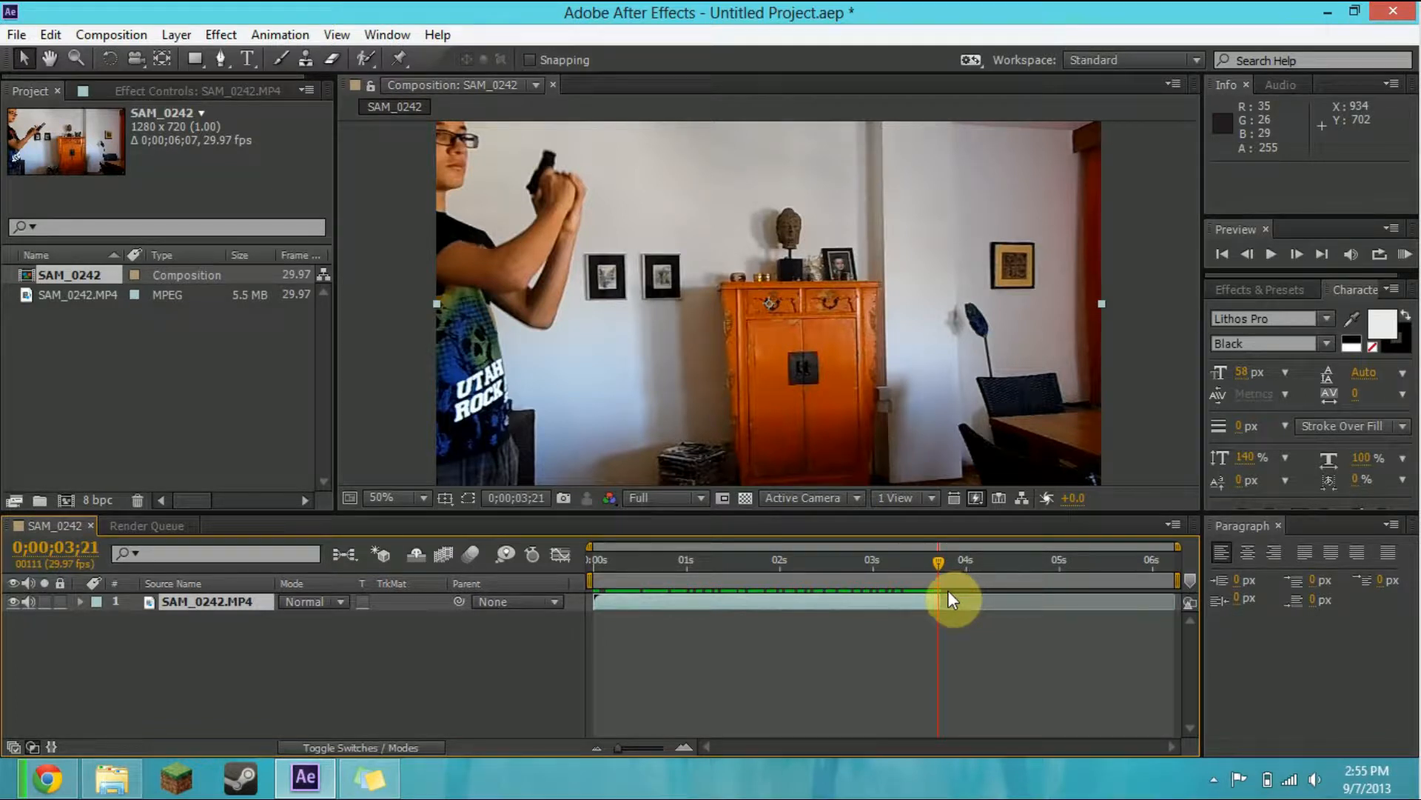
Step: End the work area at the layer's trimmed end, trim the composition to it and return to the first frame
{"action": "left_click_drag", "start_coordinate": [1181, 576], "coordinate": [946, 579]}
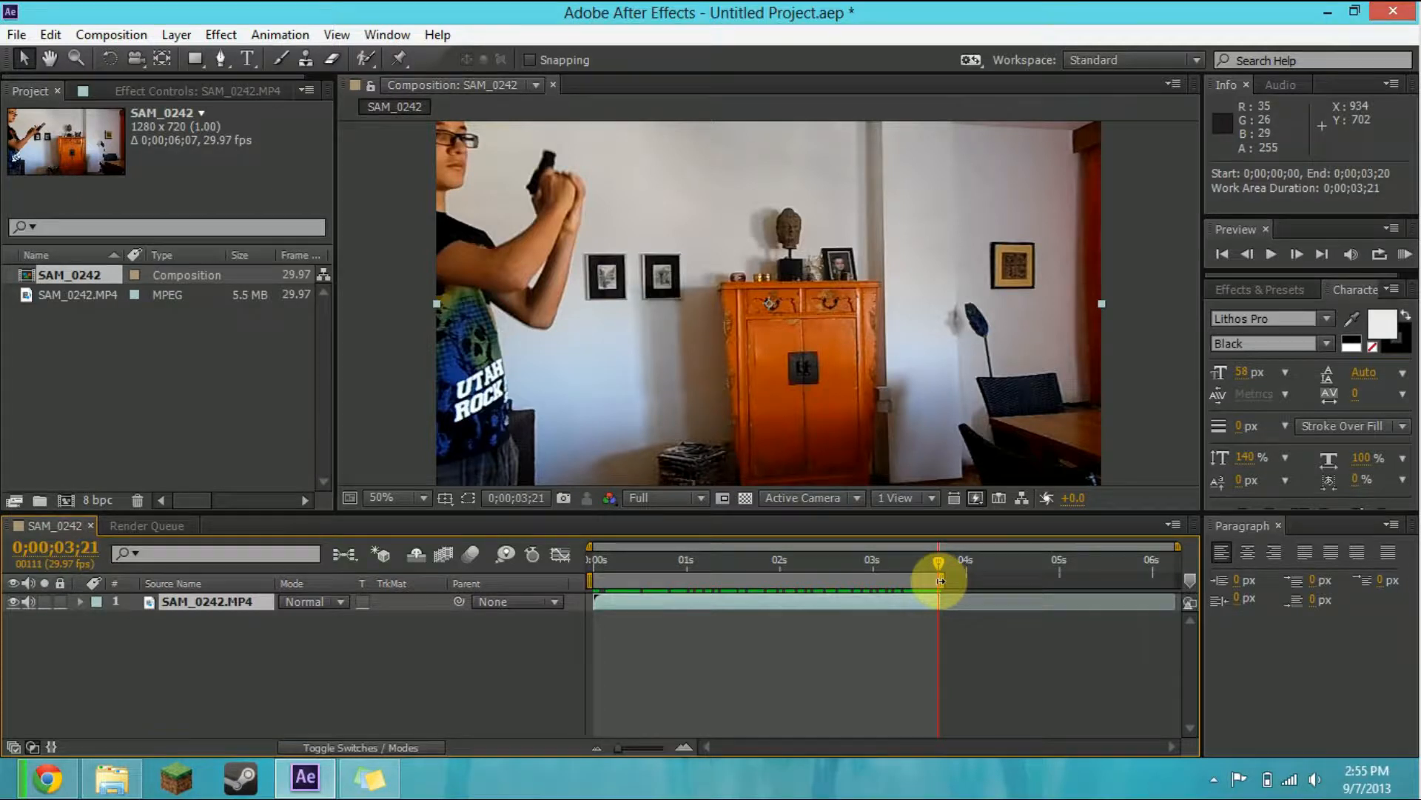
{"action": "left_click", "coordinate": [141, 34]}
{"action": "left_click", "coordinate": [171, 134]}
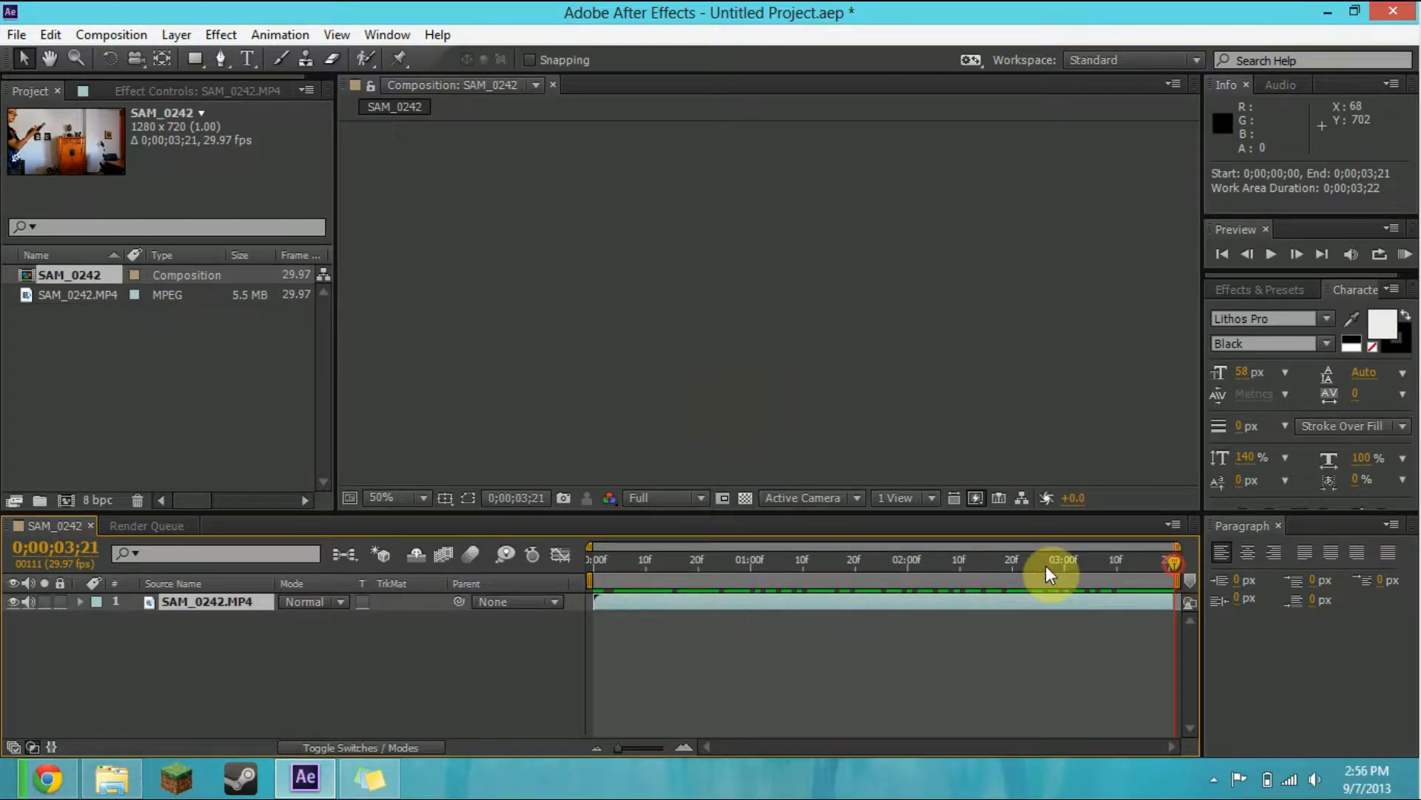
{"action": "left_click_drag", "start_coordinate": [1046, 565], "coordinate": [579, 593]}
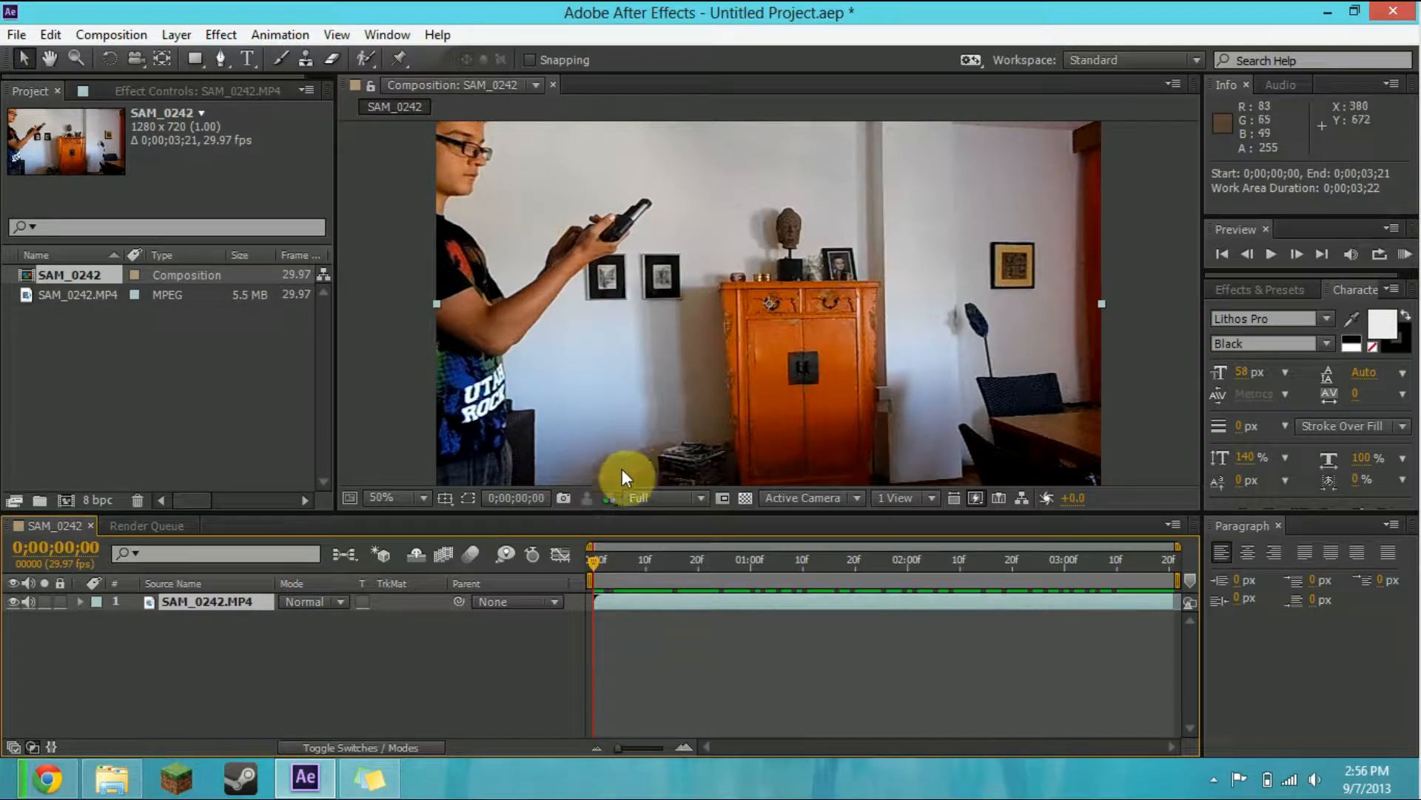
Step: In File Explorer, open the 11. Muzzle_Flashes folder inside FenuxFX > Action Essentials 2 > Video_Thumbnails
{"action": "left_click", "coordinate": [118, 784]}
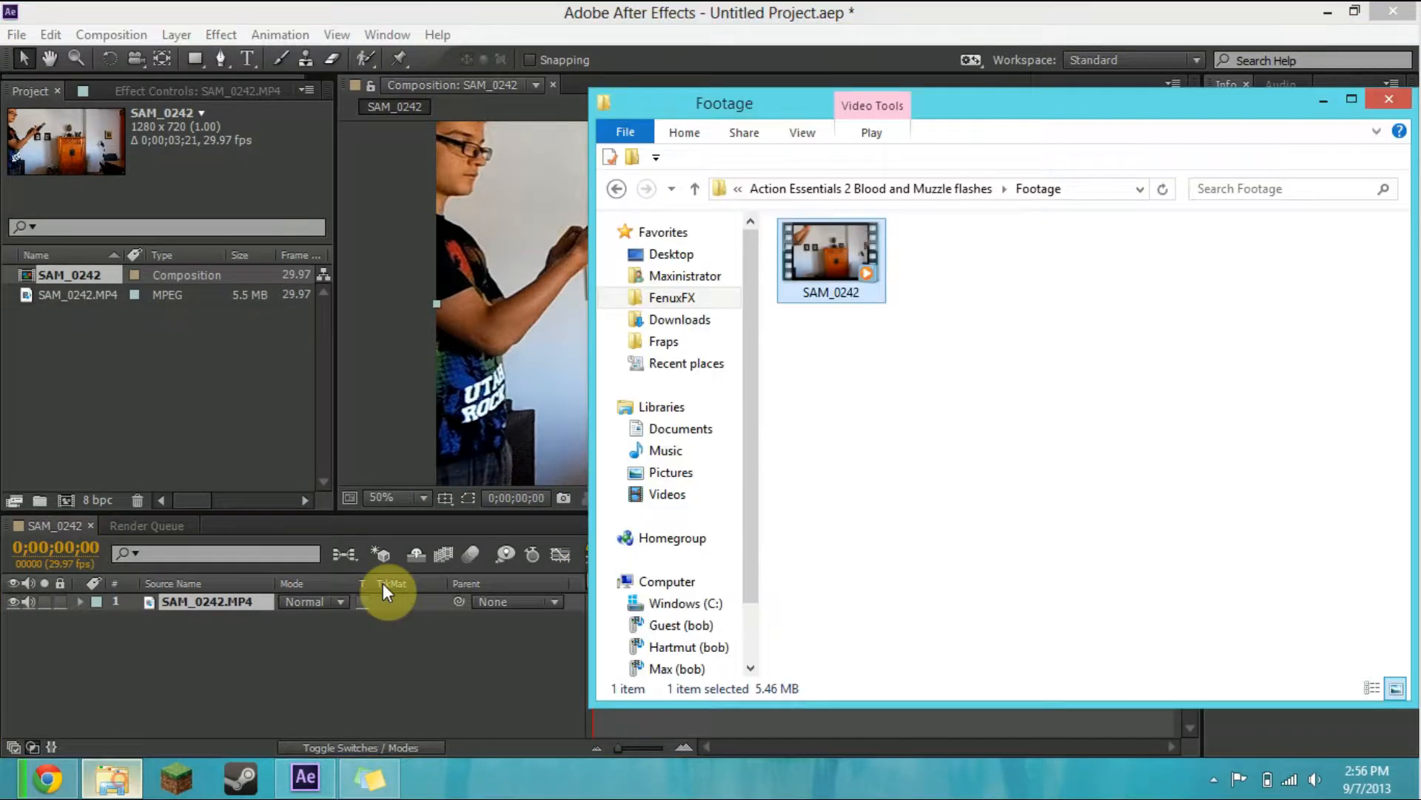
{"action": "left_click", "coordinate": [678, 295]}
{"action": "double_click", "coordinate": [842, 292]}
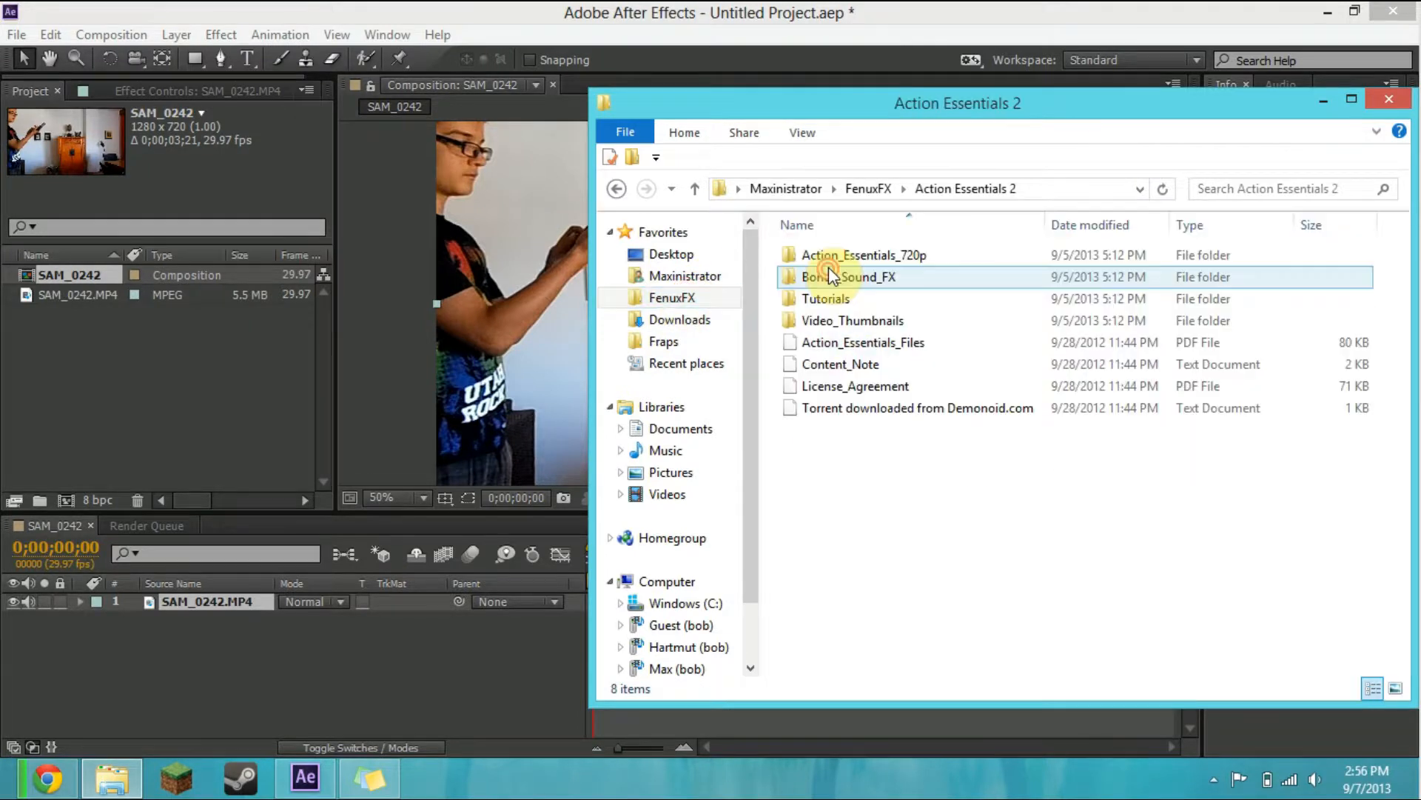
{"action": "double_click", "coordinate": [853, 318]}
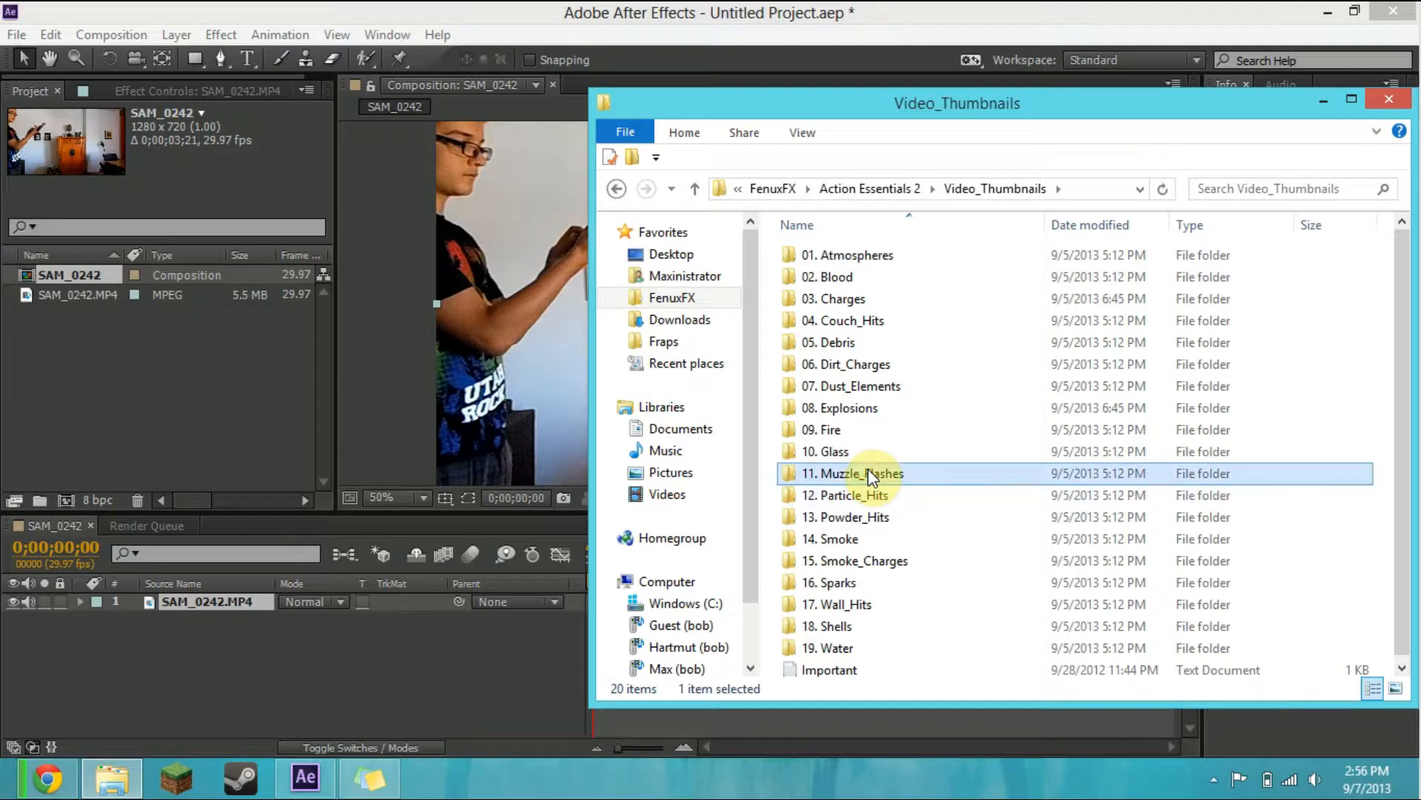
{"action": "double_click", "coordinate": [881, 474]}
Step: Play the thumbnail videos Automatic_Fire_01, Automatic_Fire_02 and Muzzle_Flash_01 to compare the muzzle flashes
{"action": "scroll", "coordinate": [856, 310], "scroll_direction": "down", "scroll_amount": 1}
{"action": "double_click", "coordinate": [856, 309]}
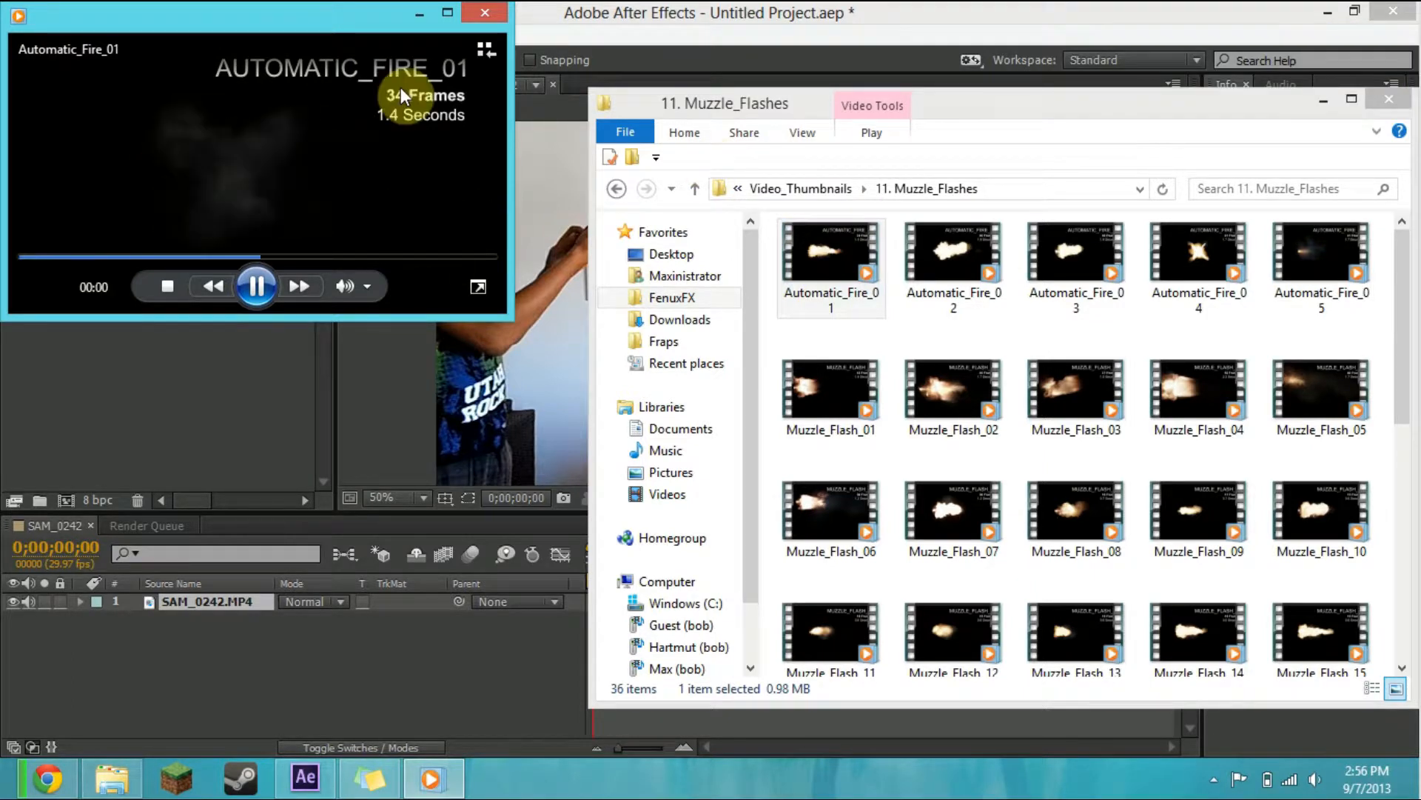
{"action": "left_click", "coordinate": [485, 13]}
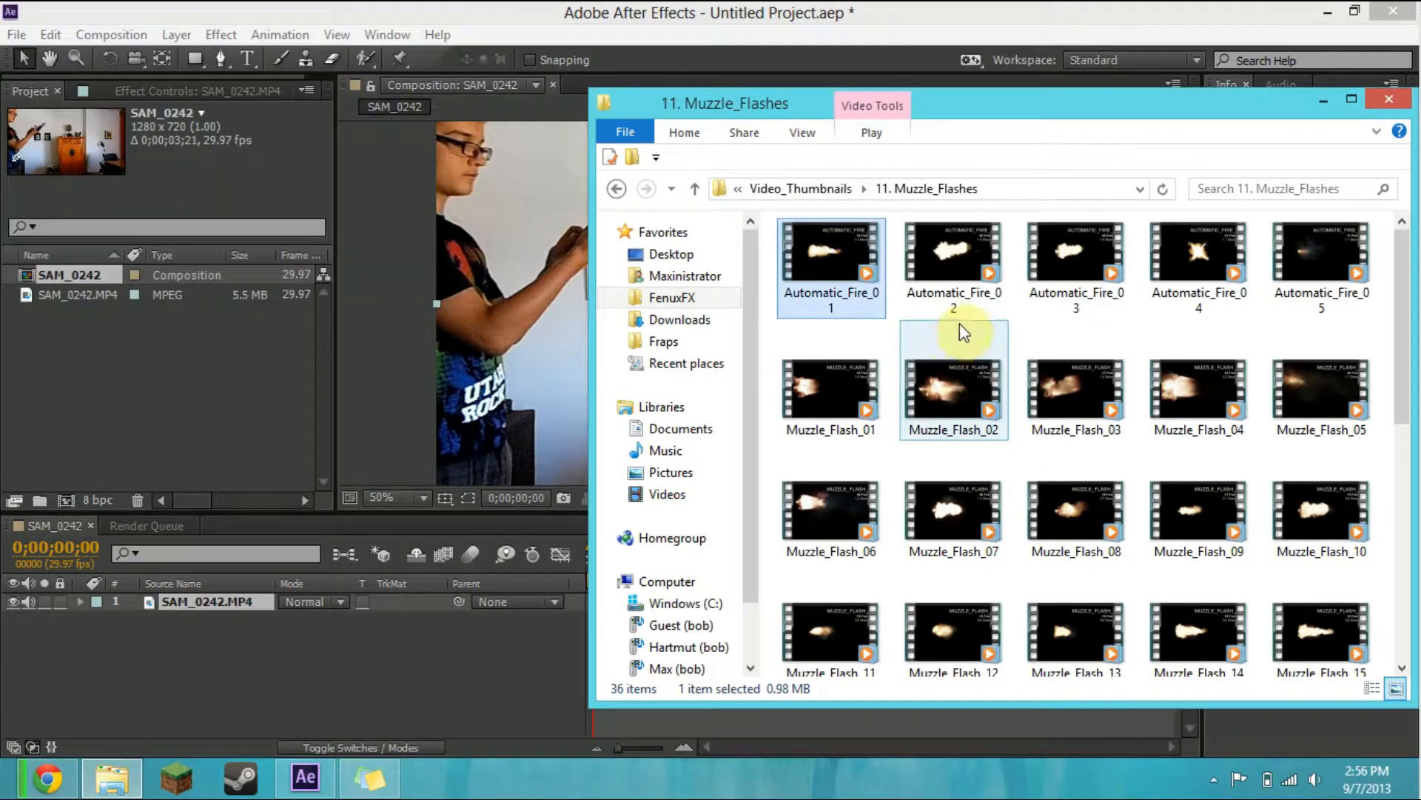
{"action": "double_click", "coordinate": [965, 284]}
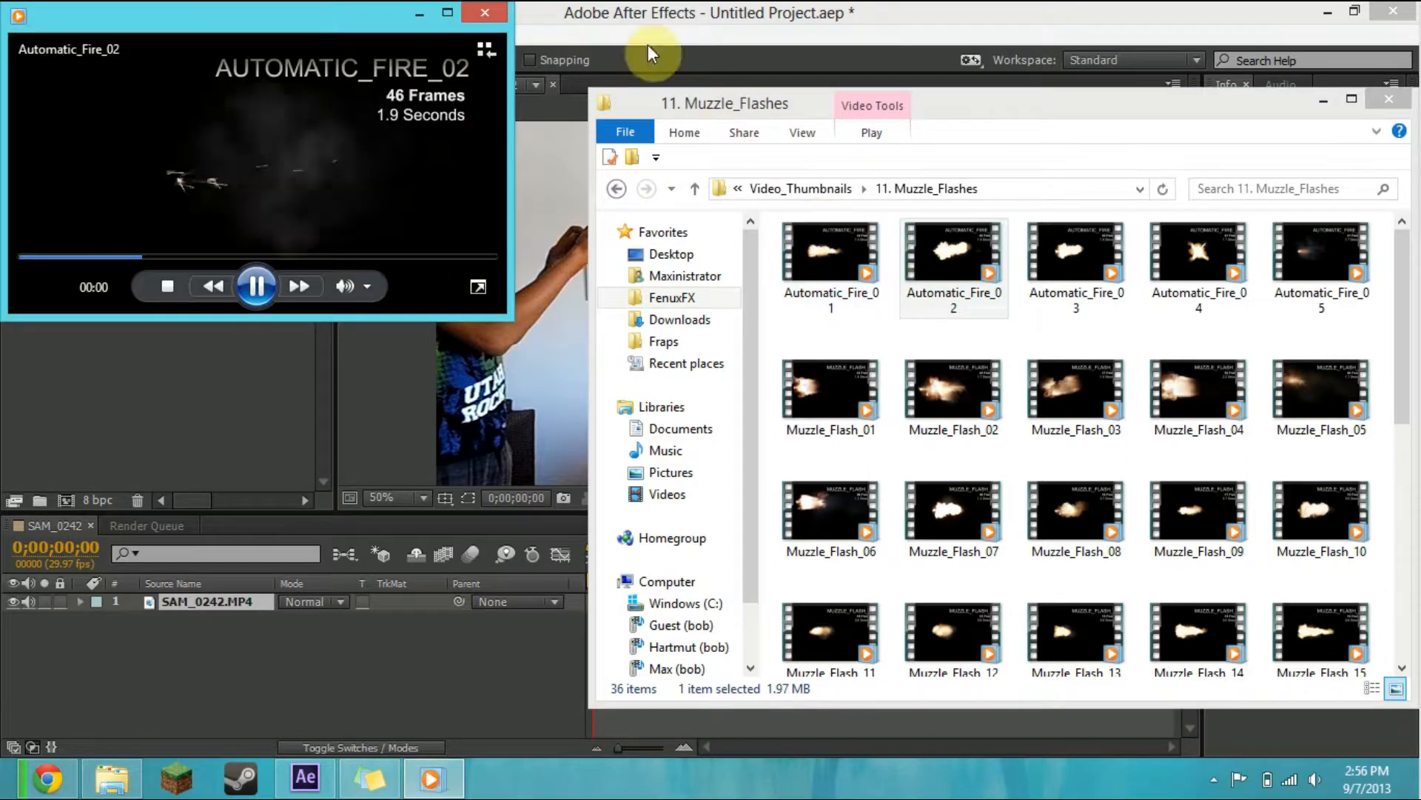
{"action": "left_click", "coordinate": [489, 12]}
{"action": "double_click", "coordinate": [793, 379]}
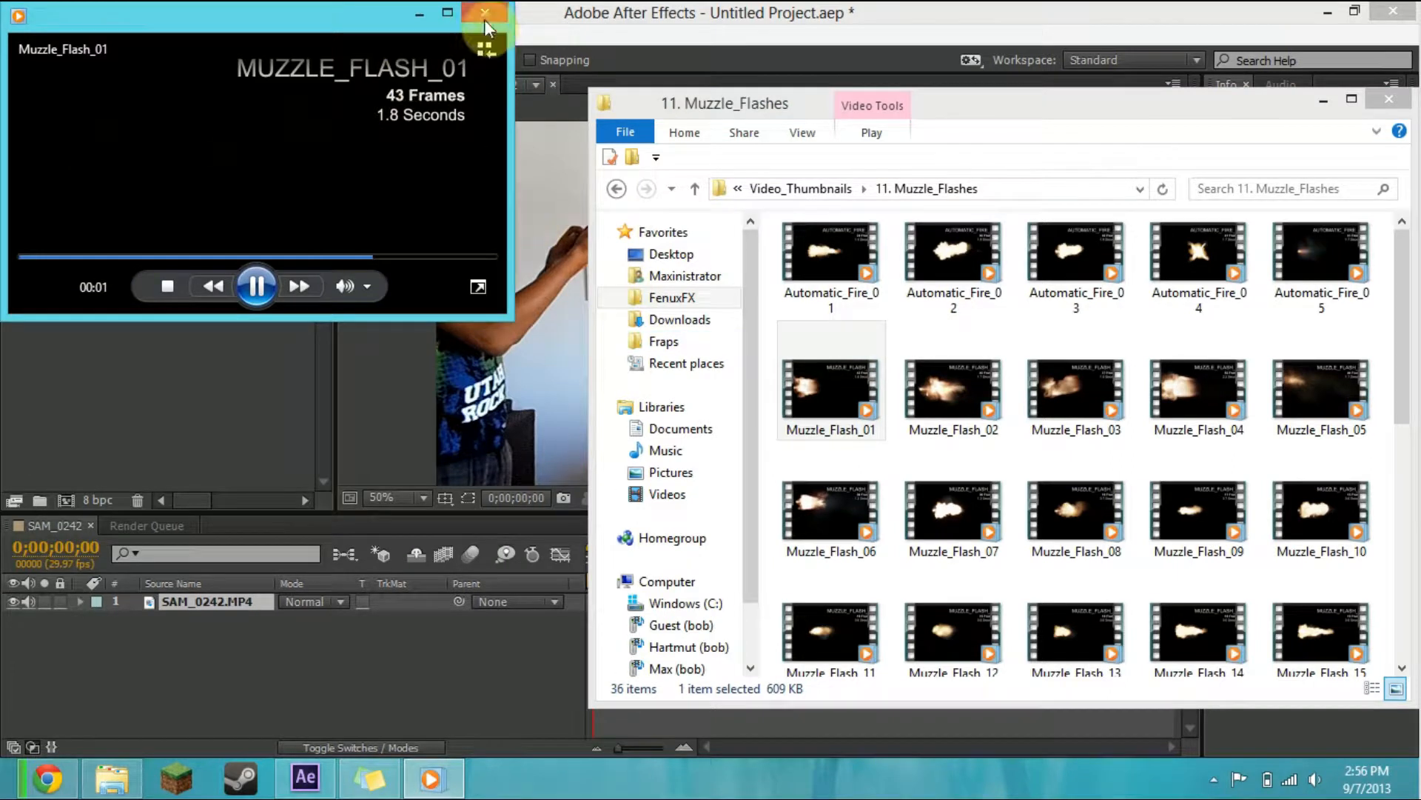
{"action": "left_click", "coordinate": [482, 12]}
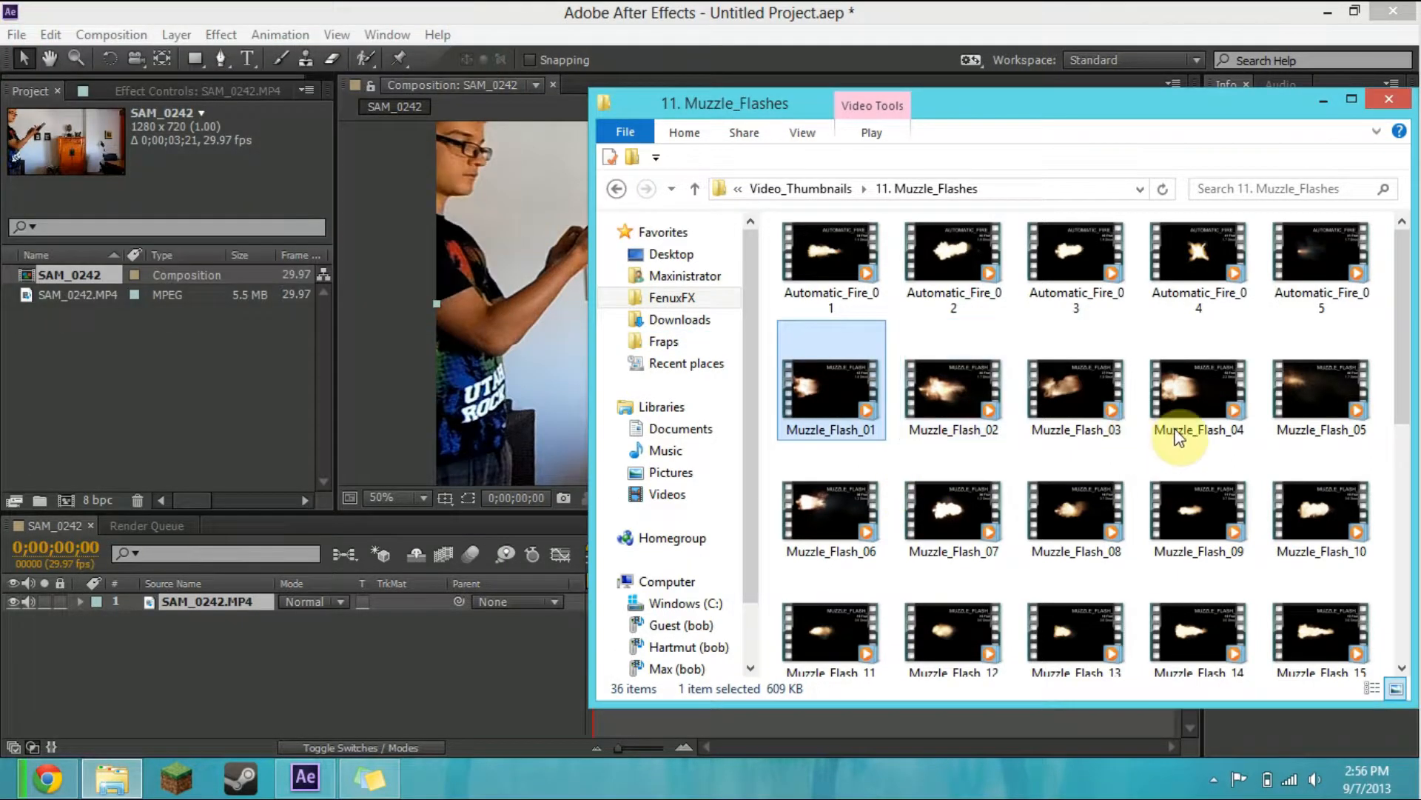
Step: Play the thumbnail videos Muzzle_Flash_15, 05, 06, 10 and 11 to find a suitable flash for the shot
{"action": "double_click", "coordinate": [1308, 644]}
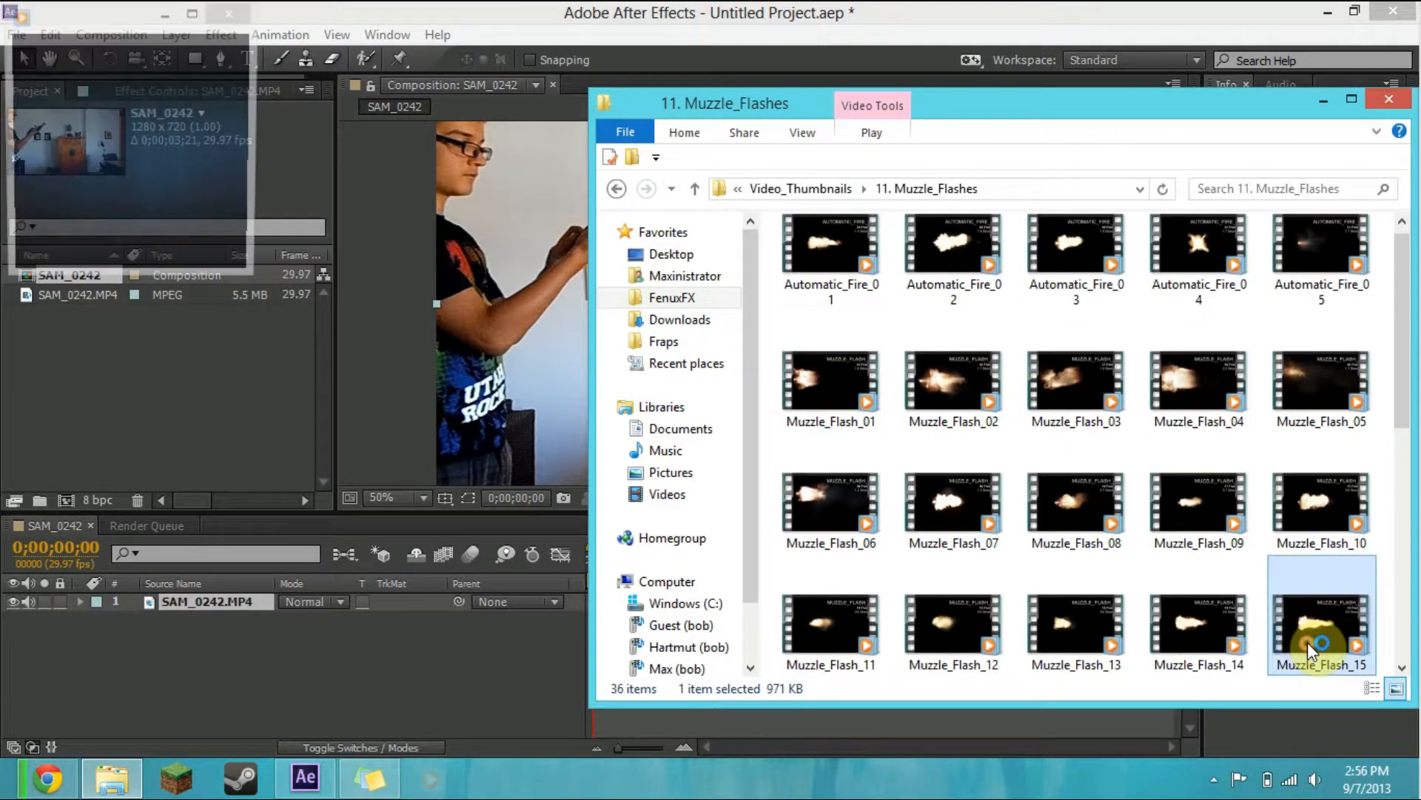
{"action": "left_click", "coordinate": [483, 12]}
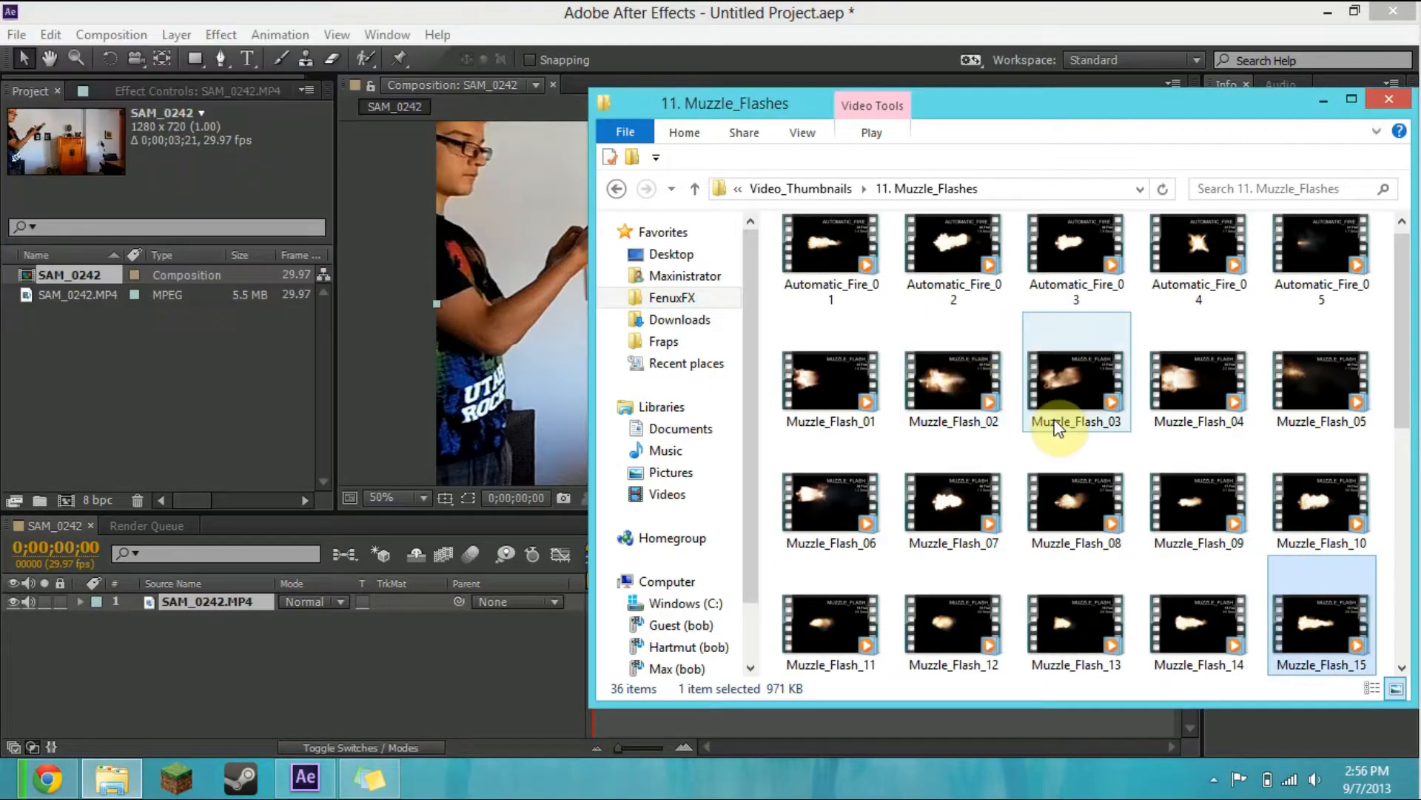
{"action": "double_click", "coordinate": [1297, 392]}
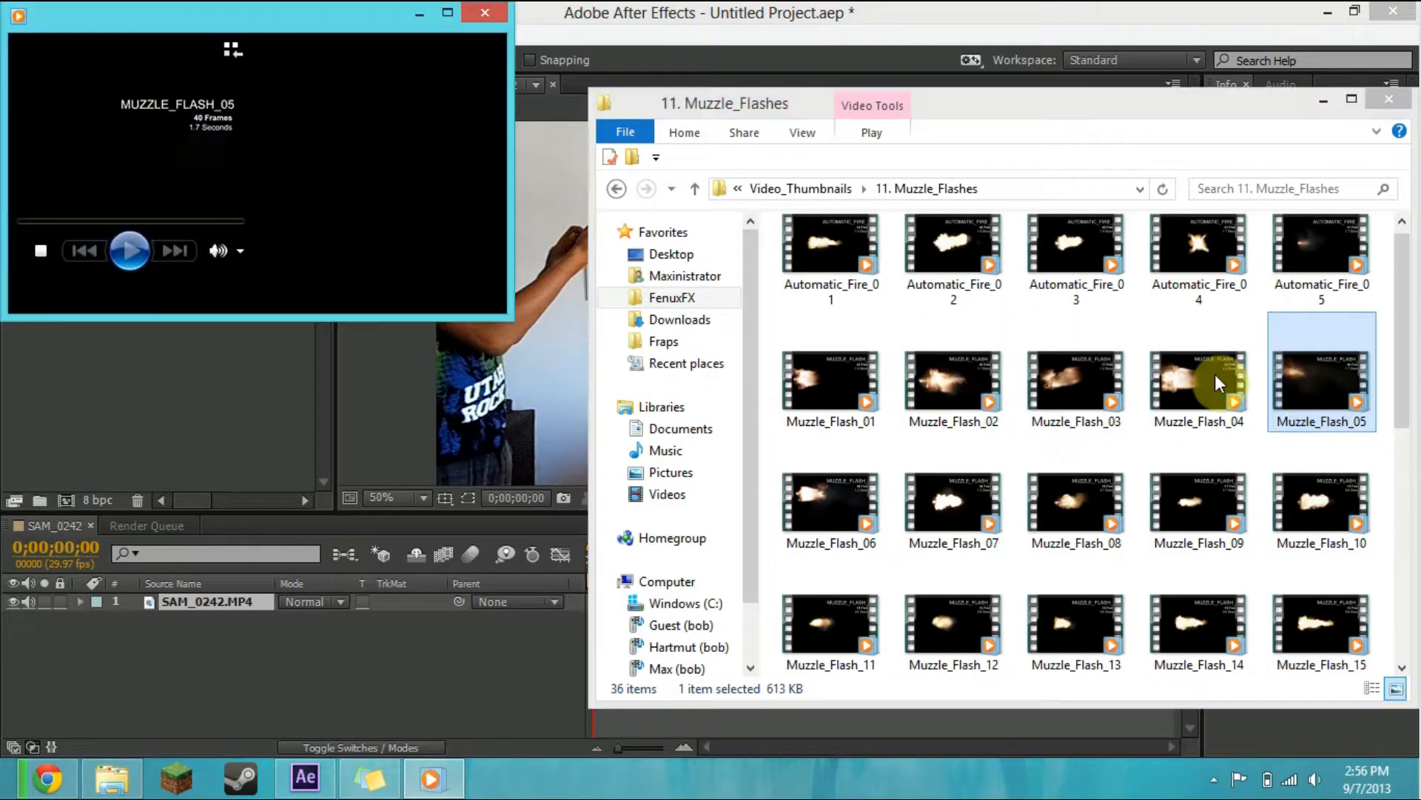
{"action": "left_click", "coordinate": [477, 16]}
{"action": "left_click", "coordinate": [824, 507]}
{"action": "double_click", "coordinate": [824, 508]}
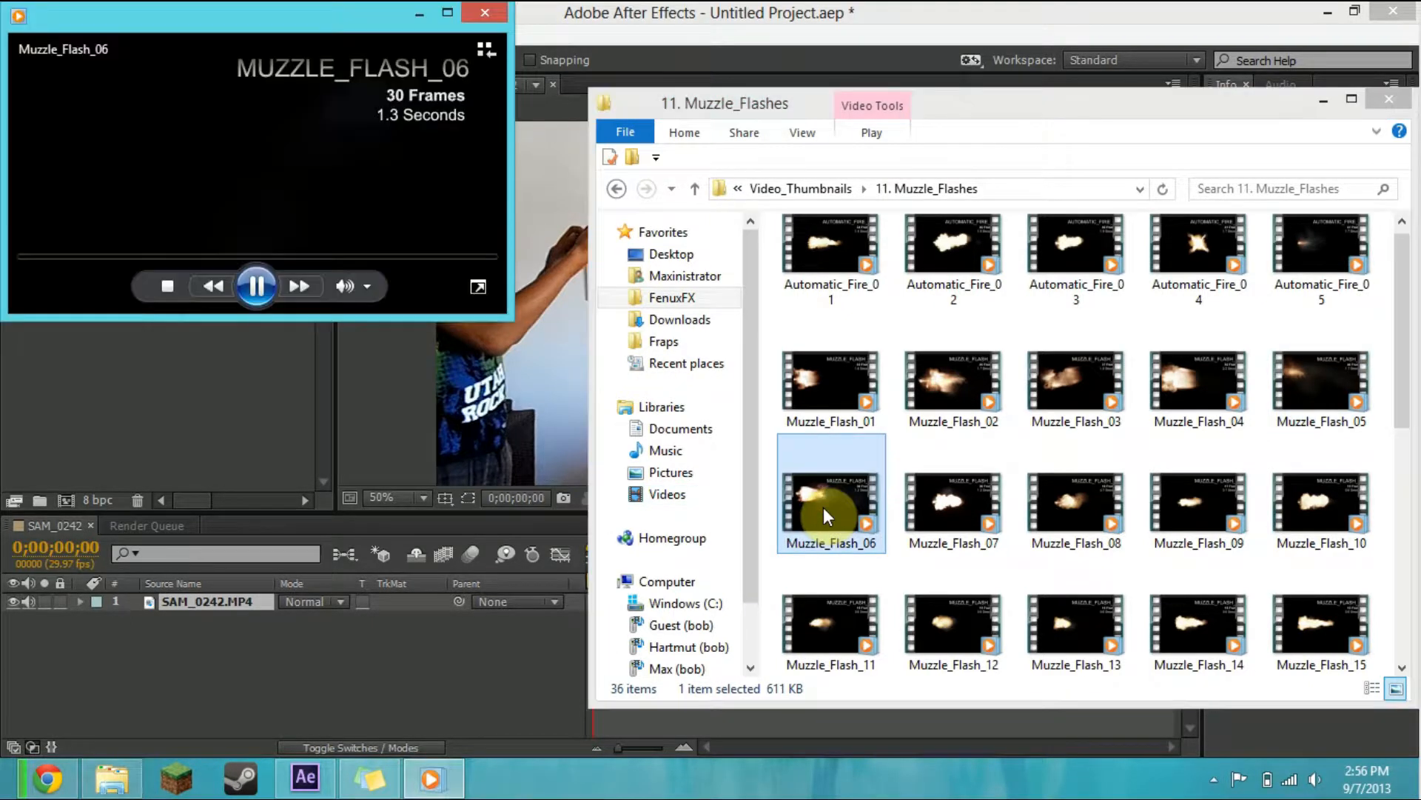
{"action": "left_click", "coordinate": [480, 13]}
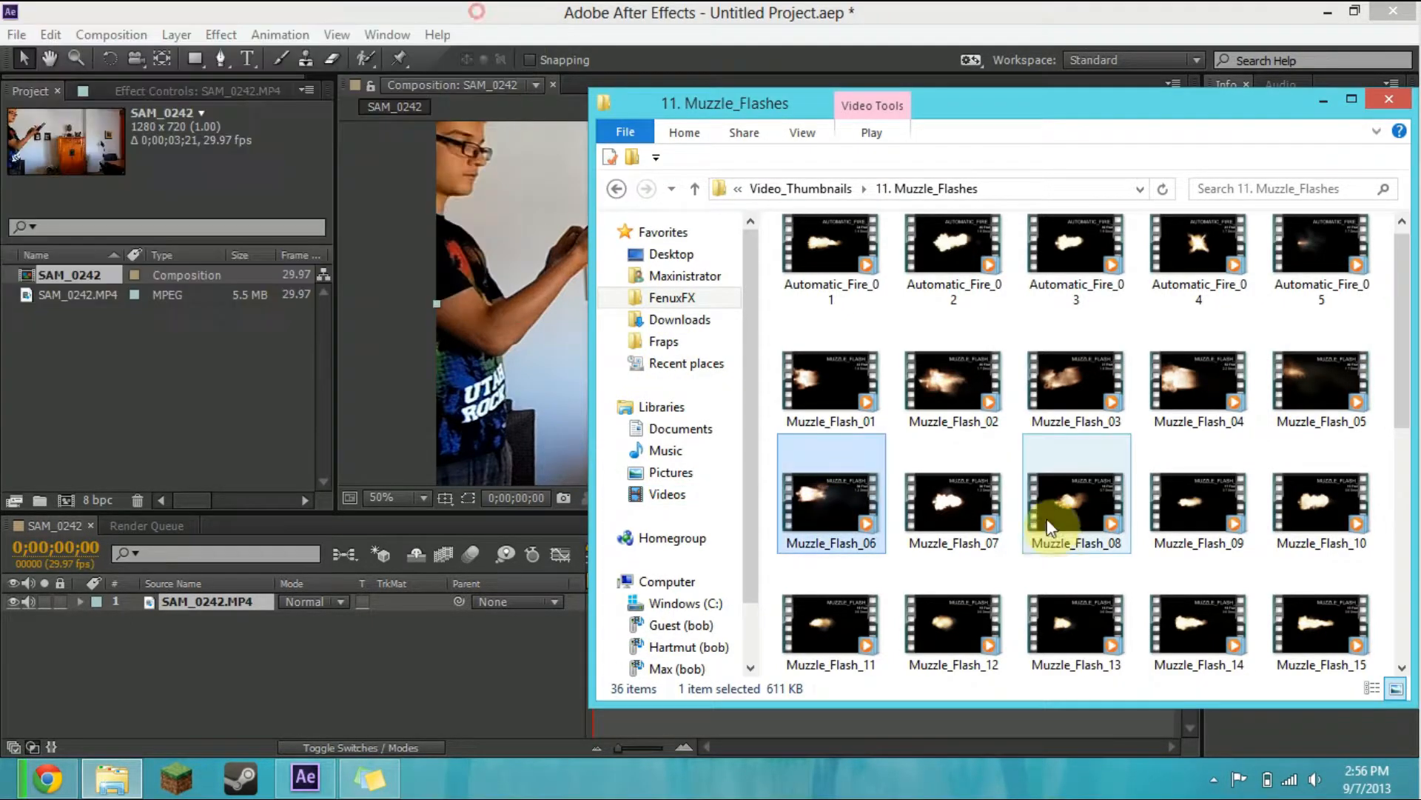
{"action": "double_click", "coordinate": [1338, 508]}
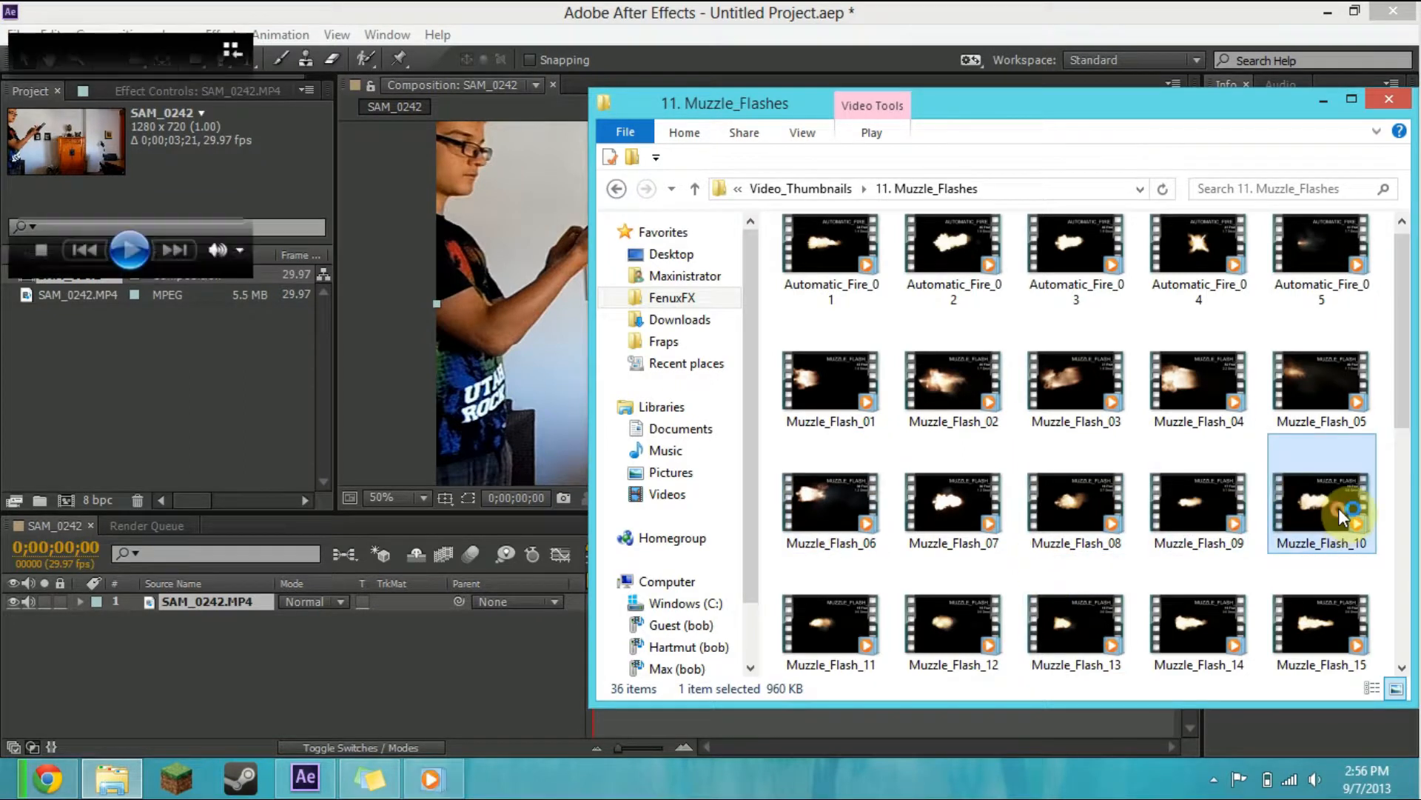
{"action": "left_click", "coordinate": [483, 13]}
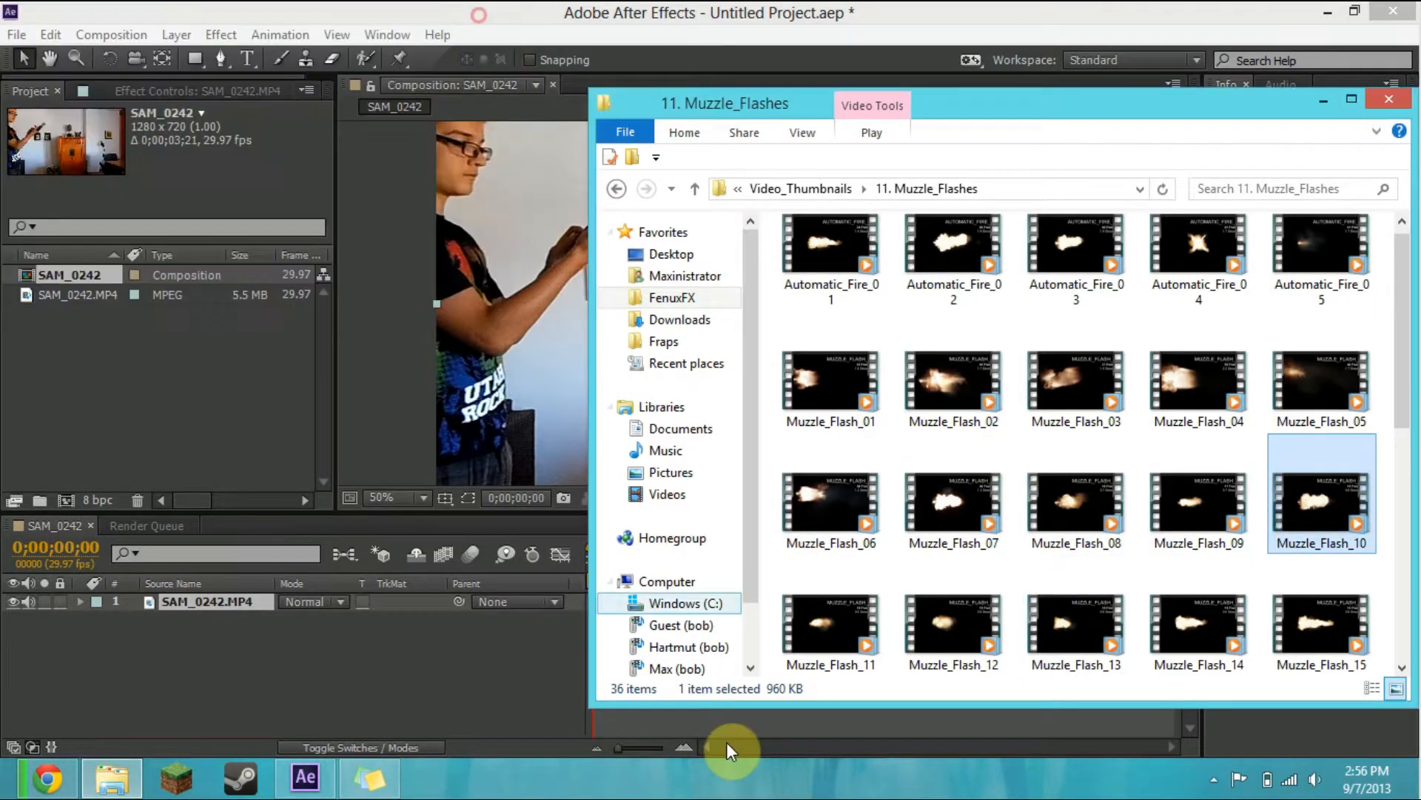
{"action": "double_click", "coordinate": [840, 641]}
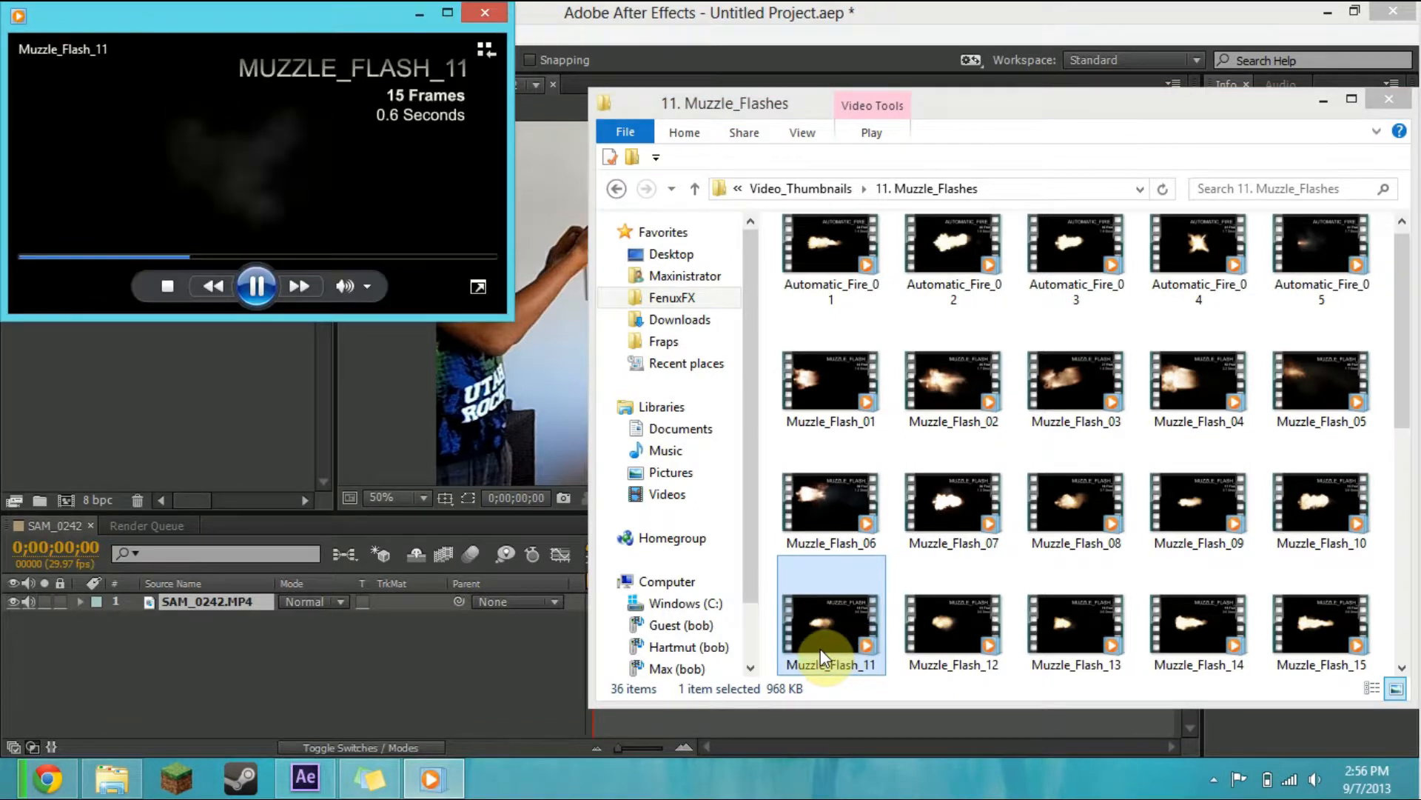
{"action": "left_click", "coordinate": [485, 13]}
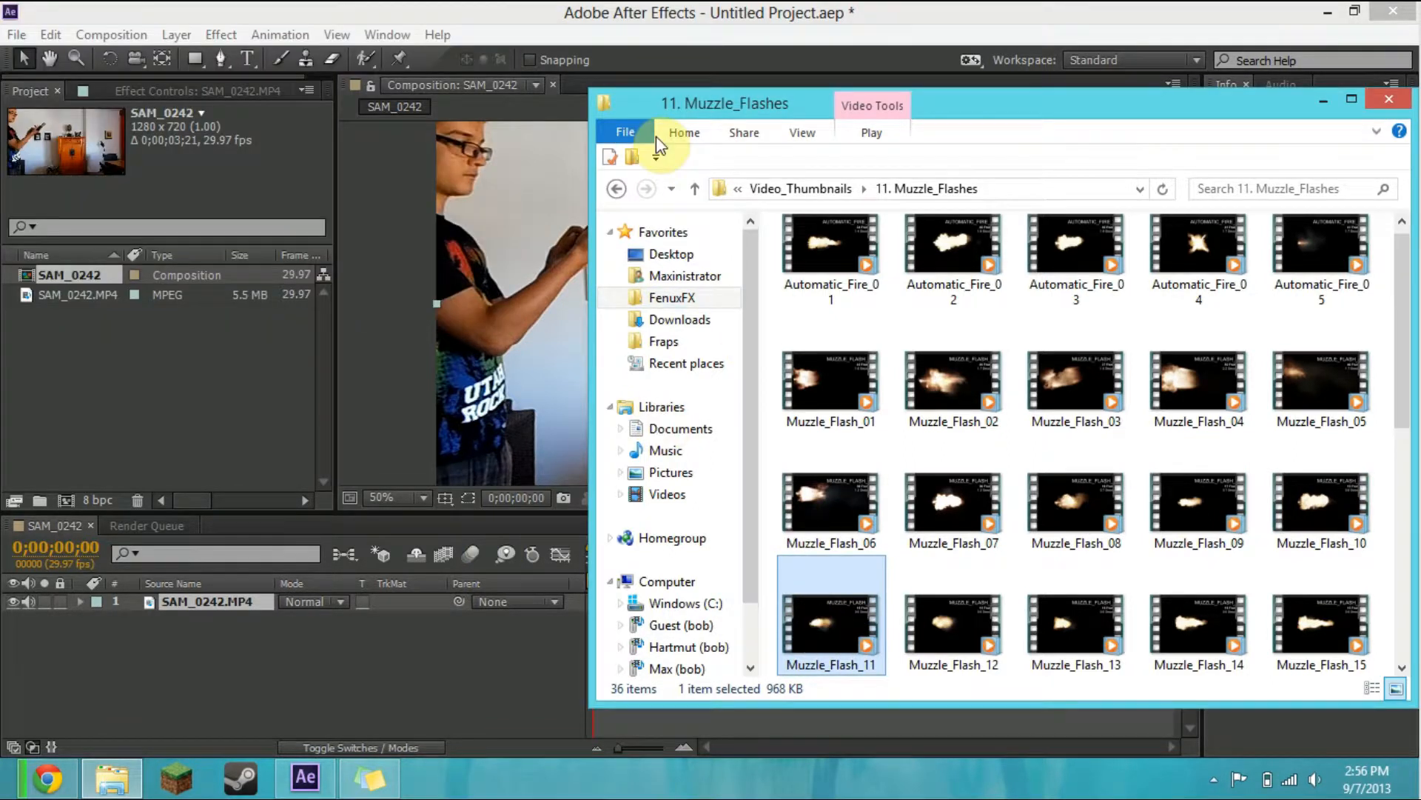
Step: Go to the 11. Muzzle_Flashes folder inside Action Essentials 2 > Action_Essentials_720p
{"action": "left_click", "coordinate": [768, 190]}
{"action": "left_click", "coordinate": [768, 190]}
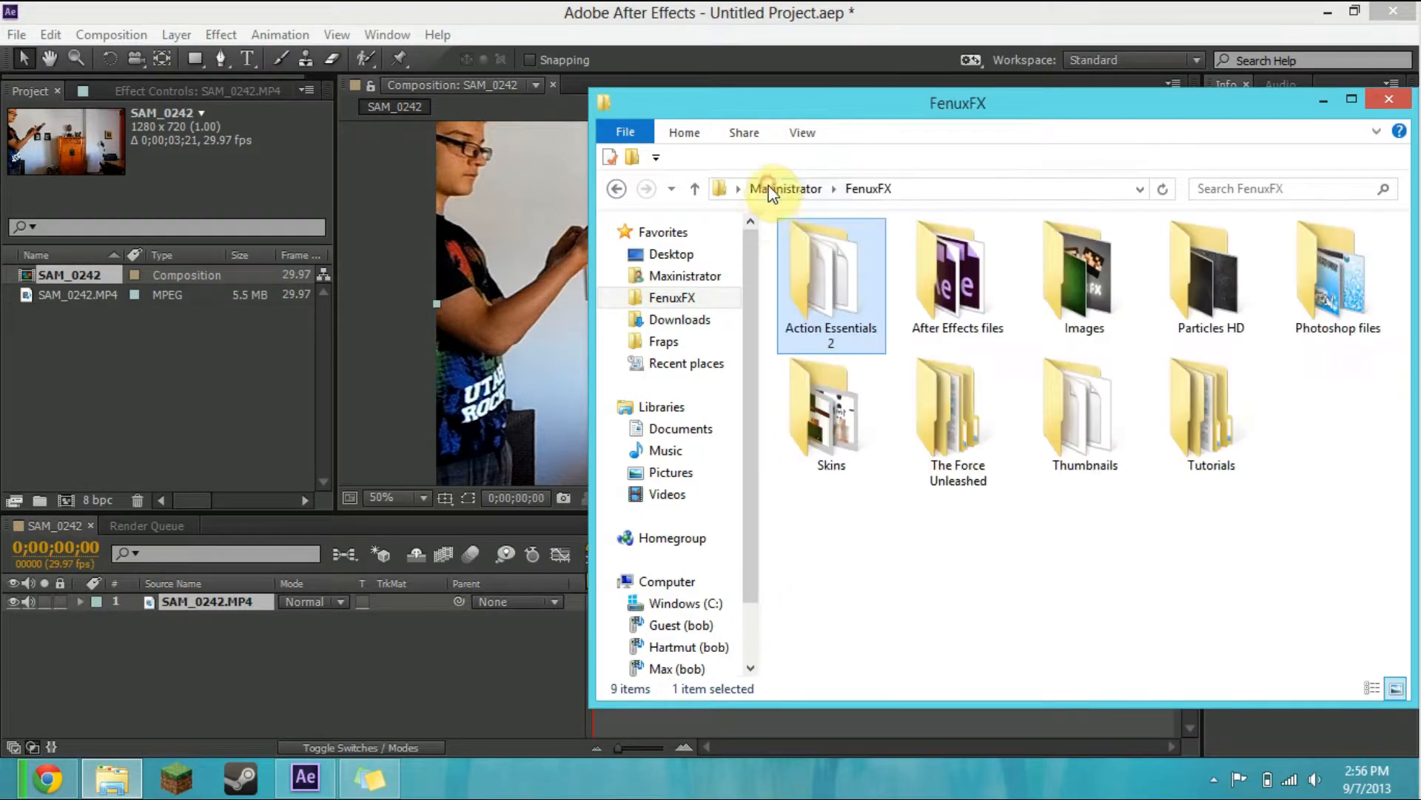
{"action": "double_click", "coordinate": [800, 286]}
{"action": "double_click", "coordinate": [829, 257]}
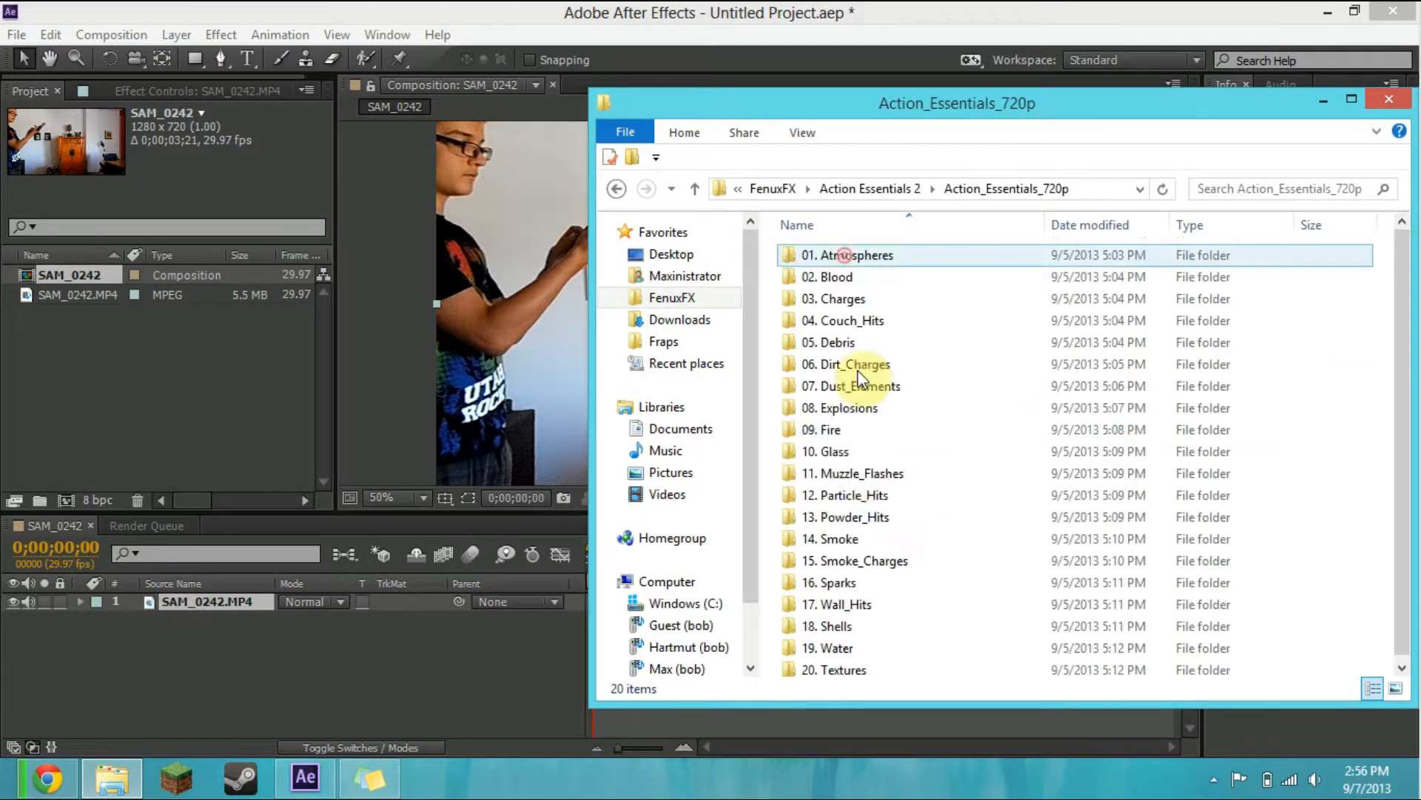
{"action": "double_click", "coordinate": [855, 473]}
{"action": "scroll", "coordinate": [1042, 608], "scroll_direction": "down", "scroll_amount": 5}
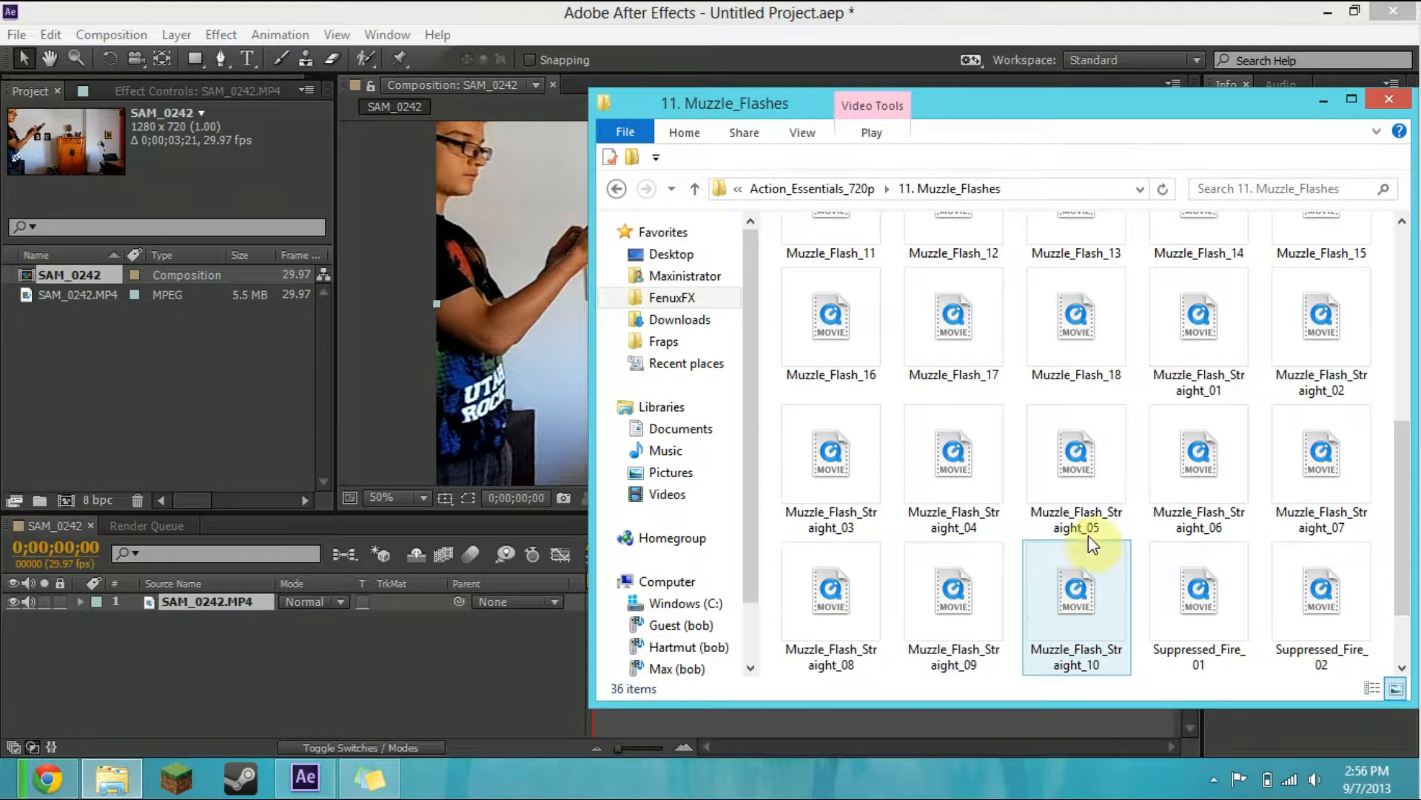
Step: Import Muzzle_Flash_11 into the After Effects project and place it above SAM_0242.MP4, starting at the first frame of the composition
{"action": "left_click", "coordinate": [1082, 366]}
{"action": "scroll", "coordinate": [837, 267], "scroll_direction": "up", "scroll_amount": 1}
{"action": "left_click", "coordinate": [822, 274]}
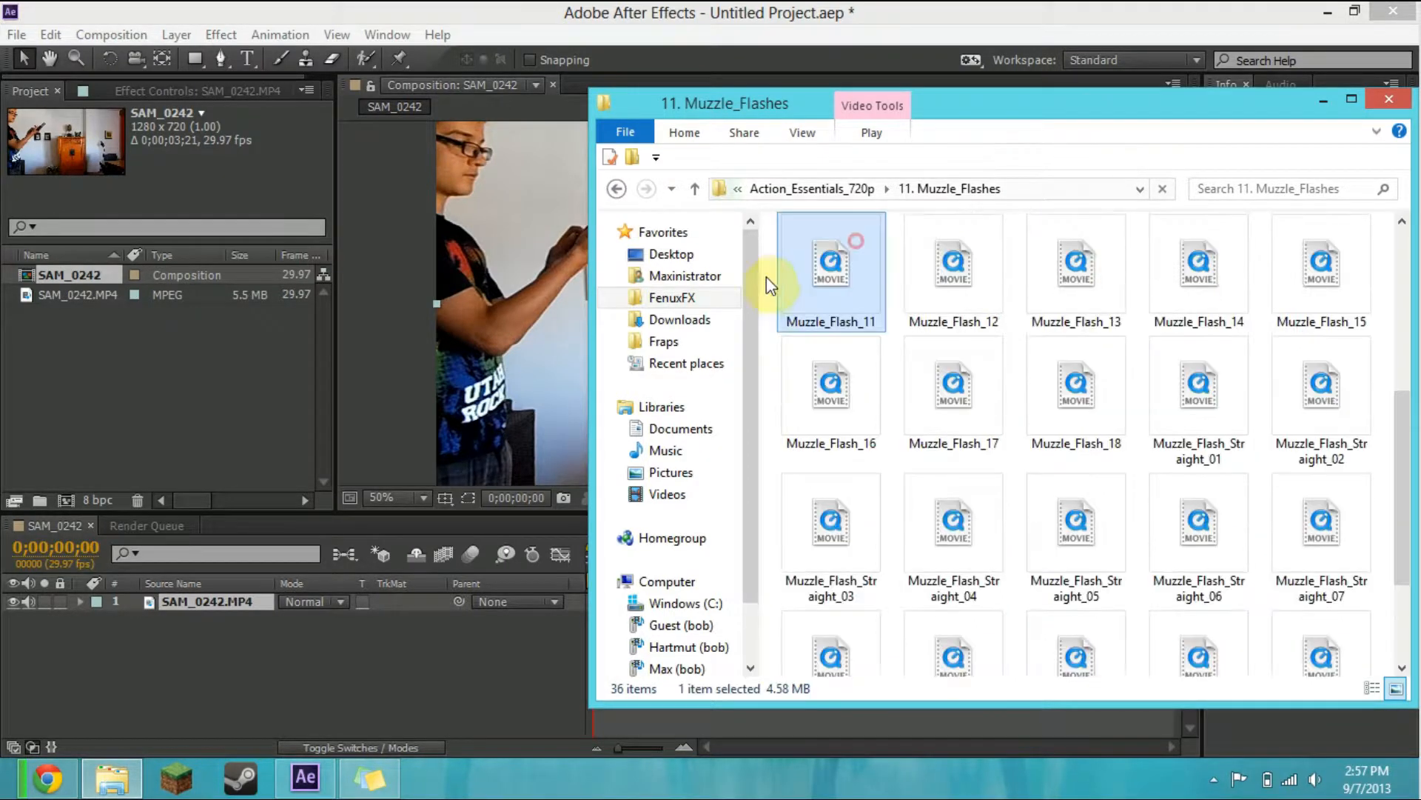
{"action": "left_click_drag", "start_coordinate": [831, 278], "coordinate": [66, 386]}
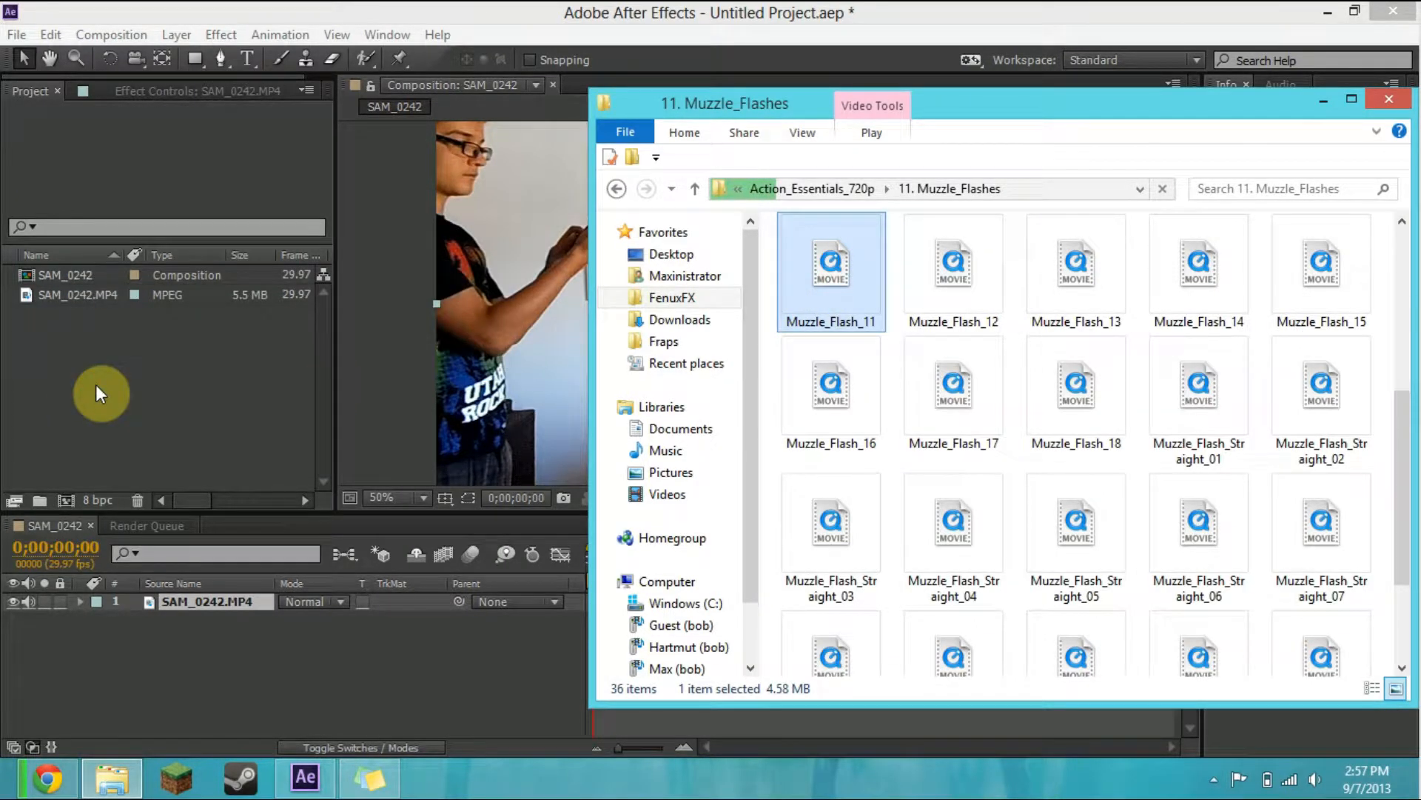
{"action": "left_click", "coordinate": [96, 384]}
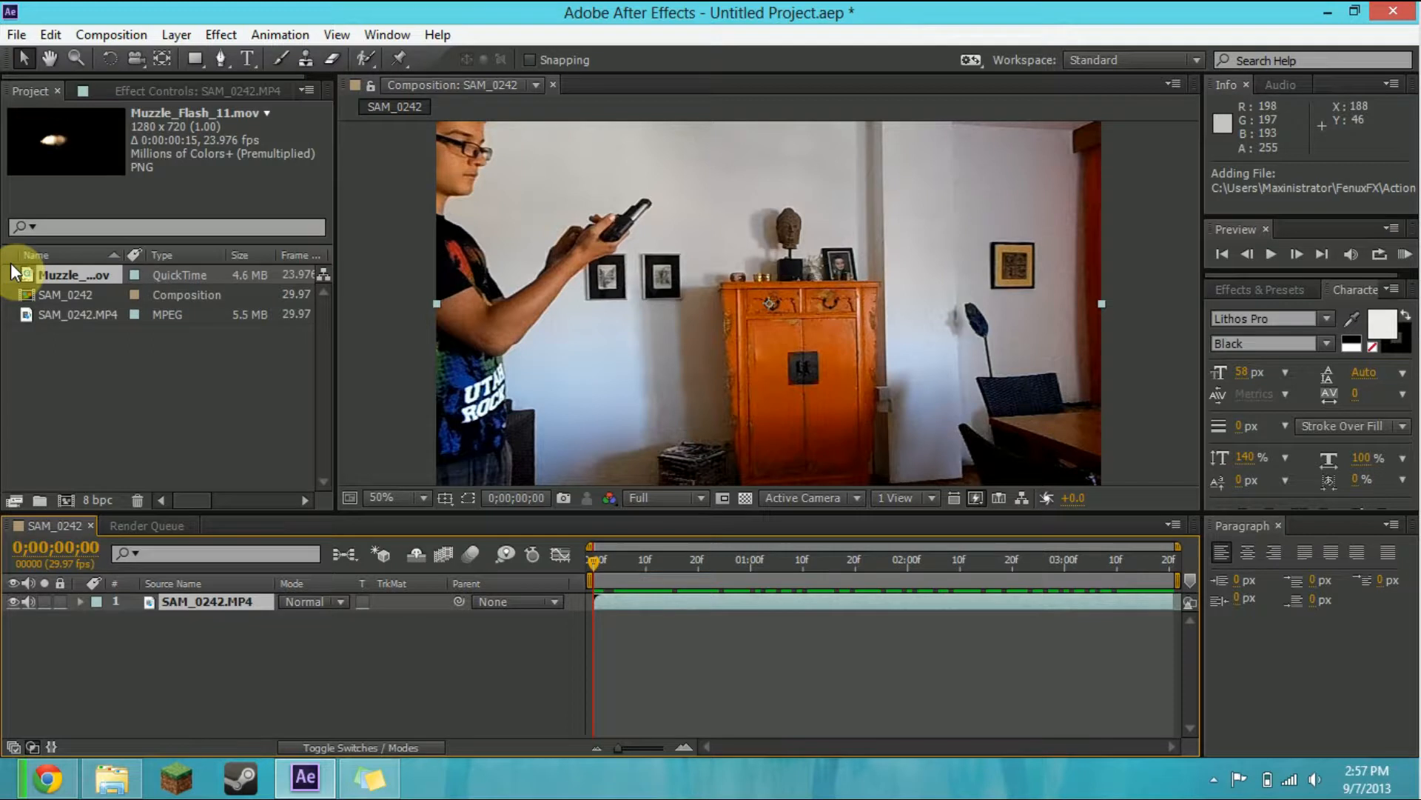
{"action": "left_click_drag", "start_coordinate": [54, 273], "coordinate": [197, 593]}
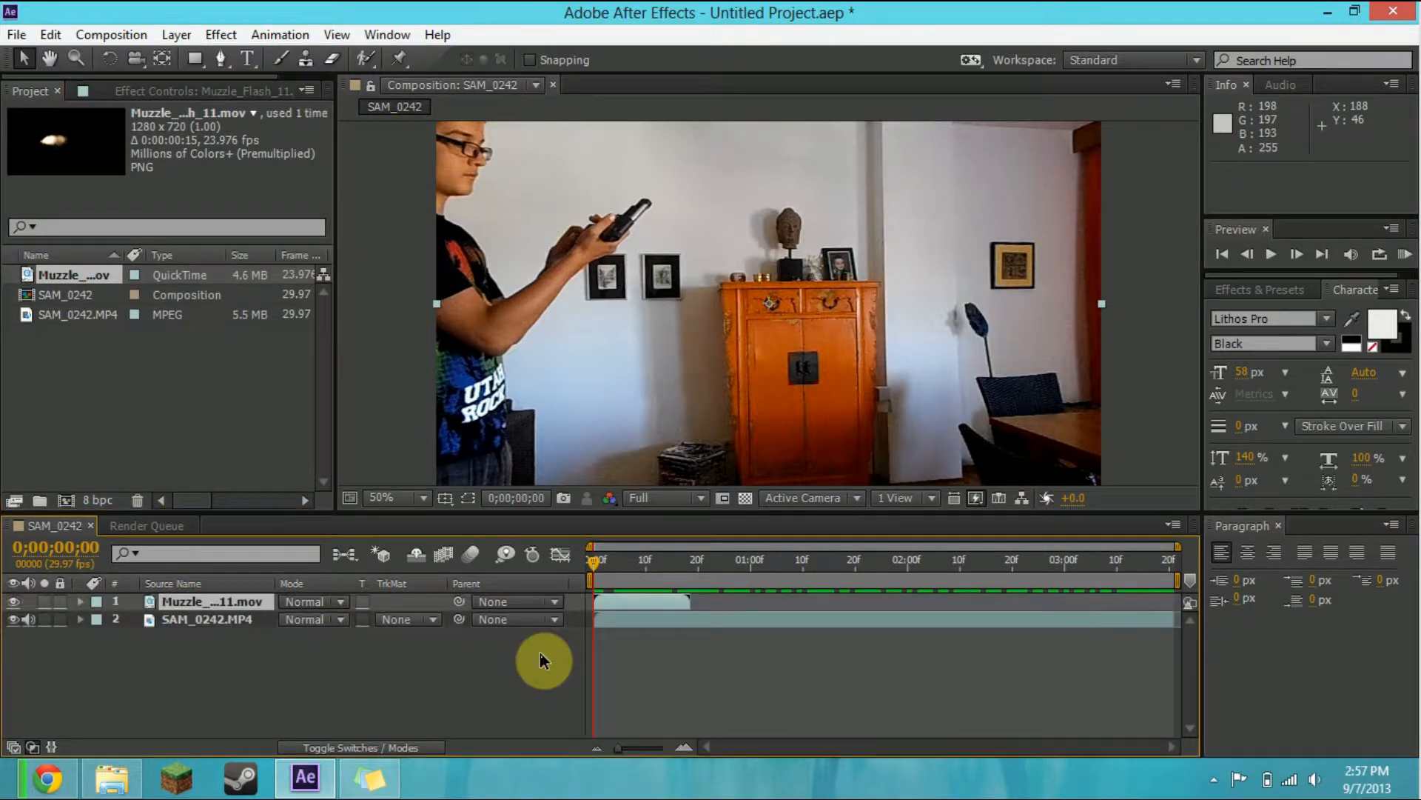
Step: Move the Muzzle_Flash_11 layer to start at 0;00;01;29 and view the gun footage at 0;00;02;09
{"action": "left_click_drag", "start_coordinate": [637, 598], "coordinate": [945, 603]}
{"action": "left_click_drag", "start_coordinate": [595, 567], "coordinate": [952, 536]}
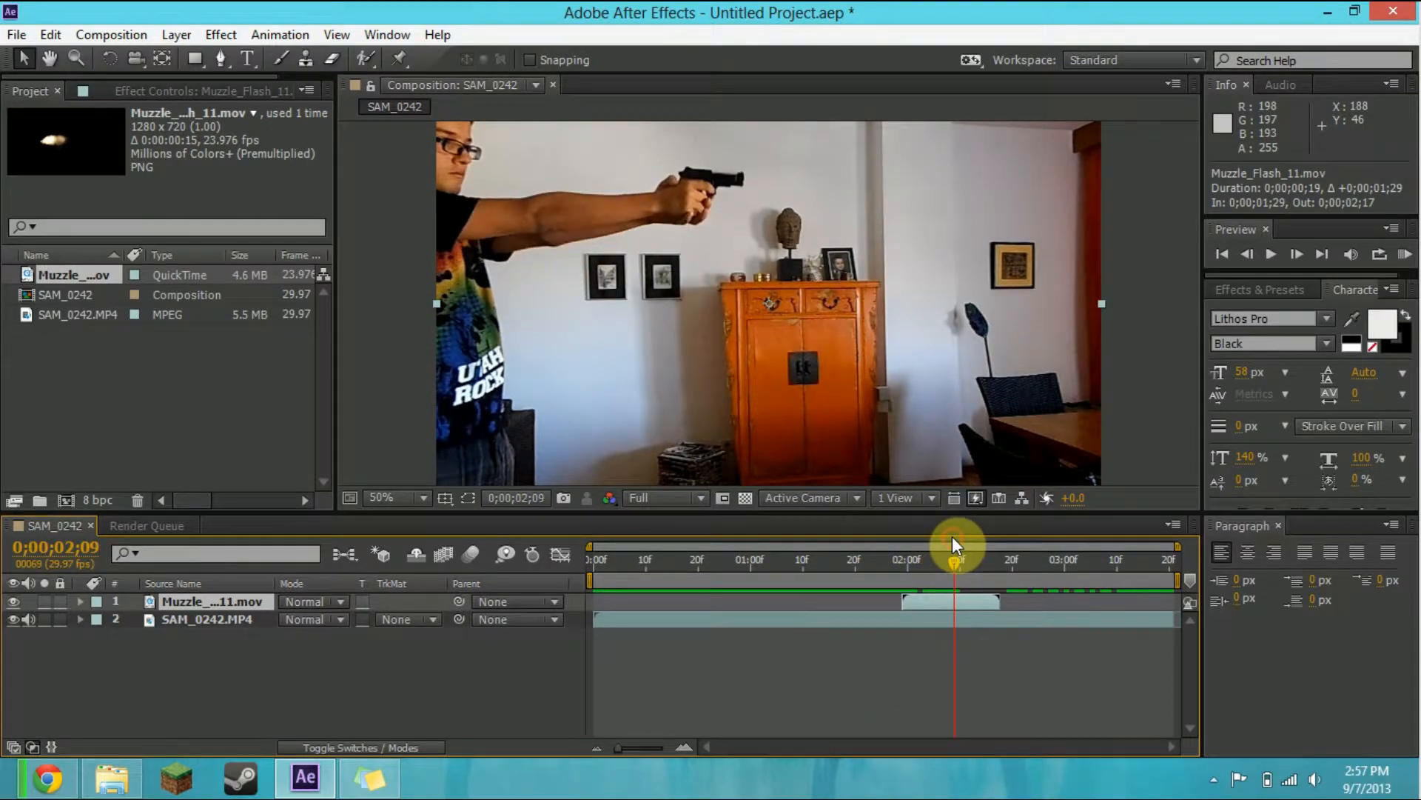
{"action": "key", "text": "Delete"}
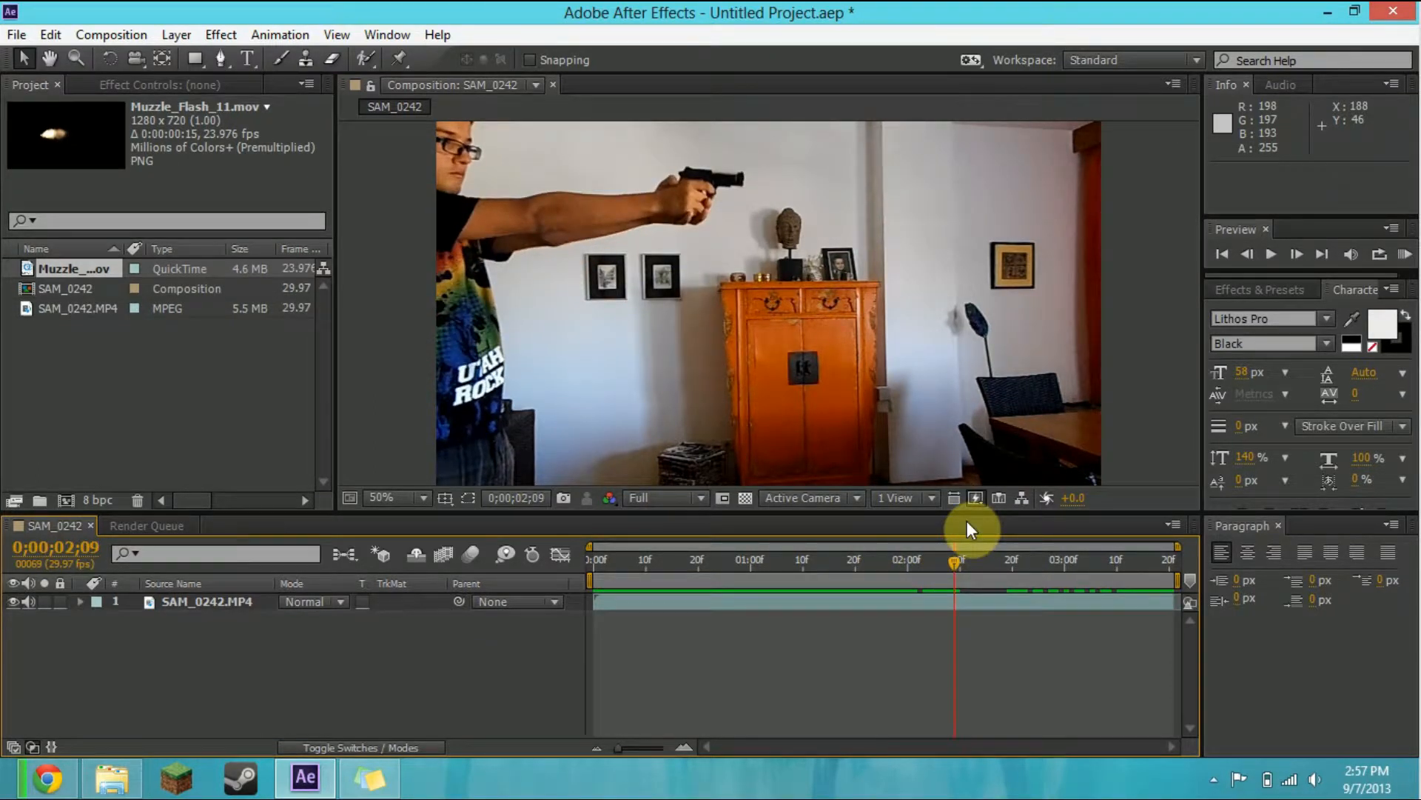
{"action": "key", "text": "ctrl+z"}
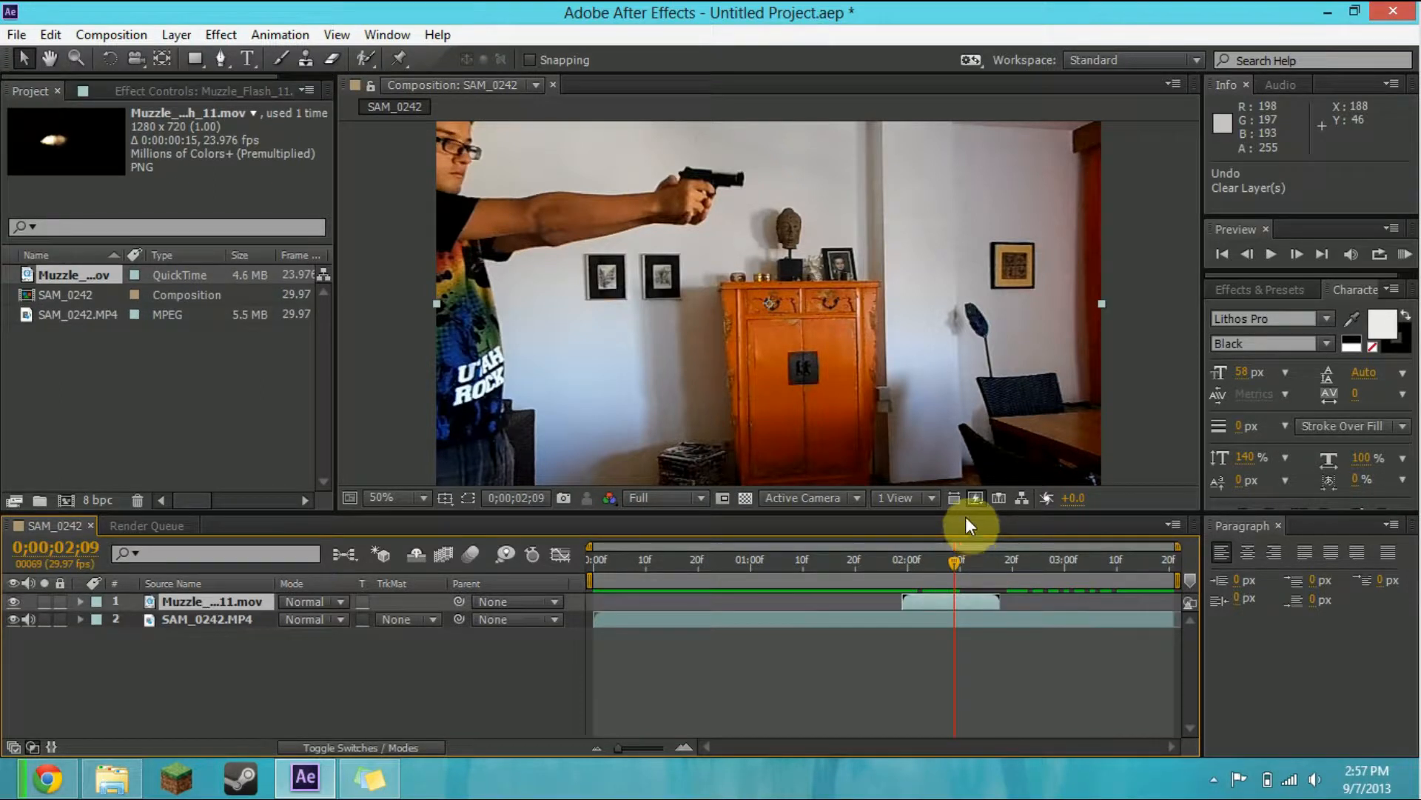
Step: Find the firing frame at 0;00;02;26 and move the Muzzle_Flash_11 layer to start there
{"action": "left_click", "coordinate": [1296, 254]}
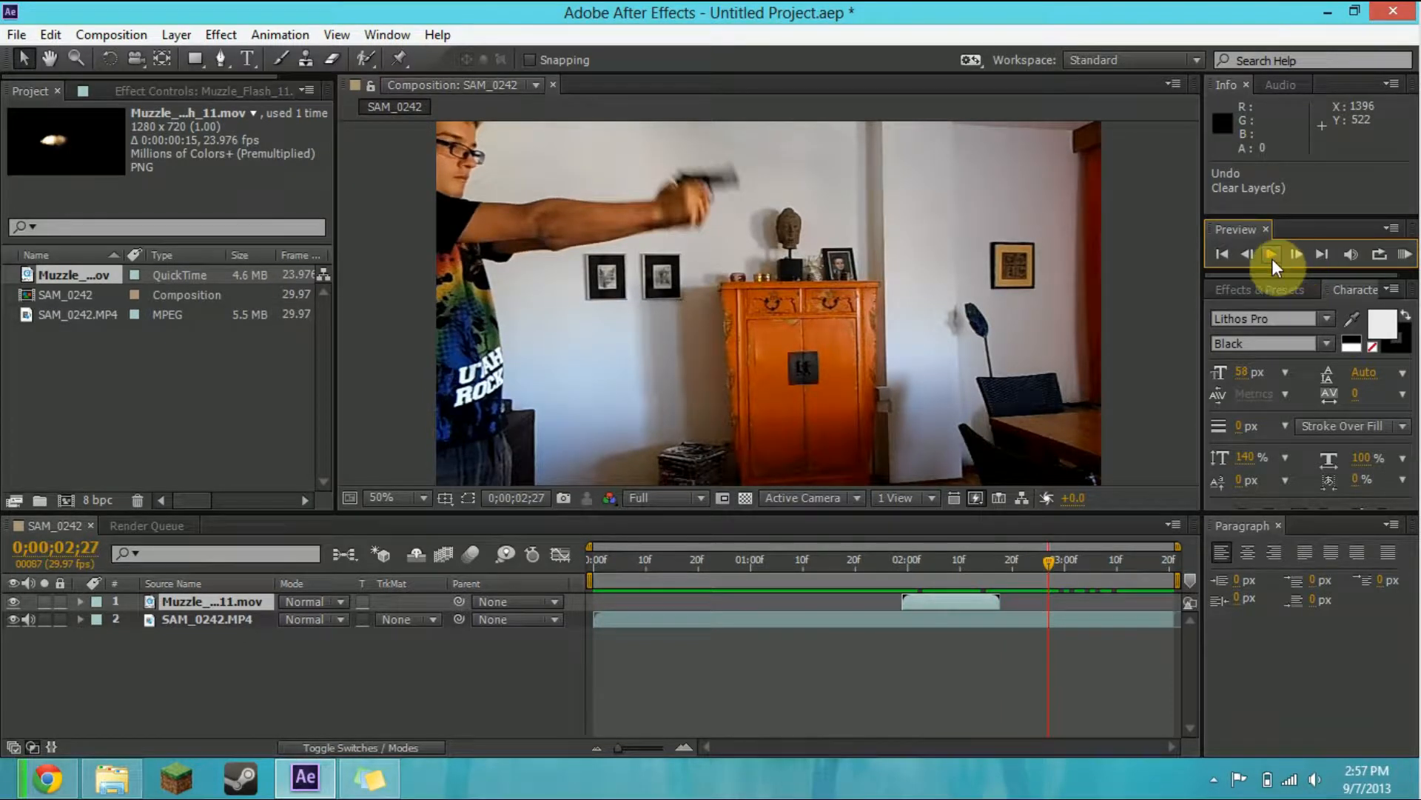
{"action": "left_click", "coordinate": [1251, 253]}
{"action": "left_click", "coordinate": [1251, 253]}
{"action": "left_click", "coordinate": [1295, 254]}
{"action": "left_click_drag", "start_coordinate": [925, 606], "coordinate": [1064, 596]}
Step: Place the muzzle flash at the tip of the gun barrel, rotated to 9° and positioned at about 862, 194
{"action": "left_click_drag", "start_coordinate": [681, 301], "coordinate": [793, 188]}
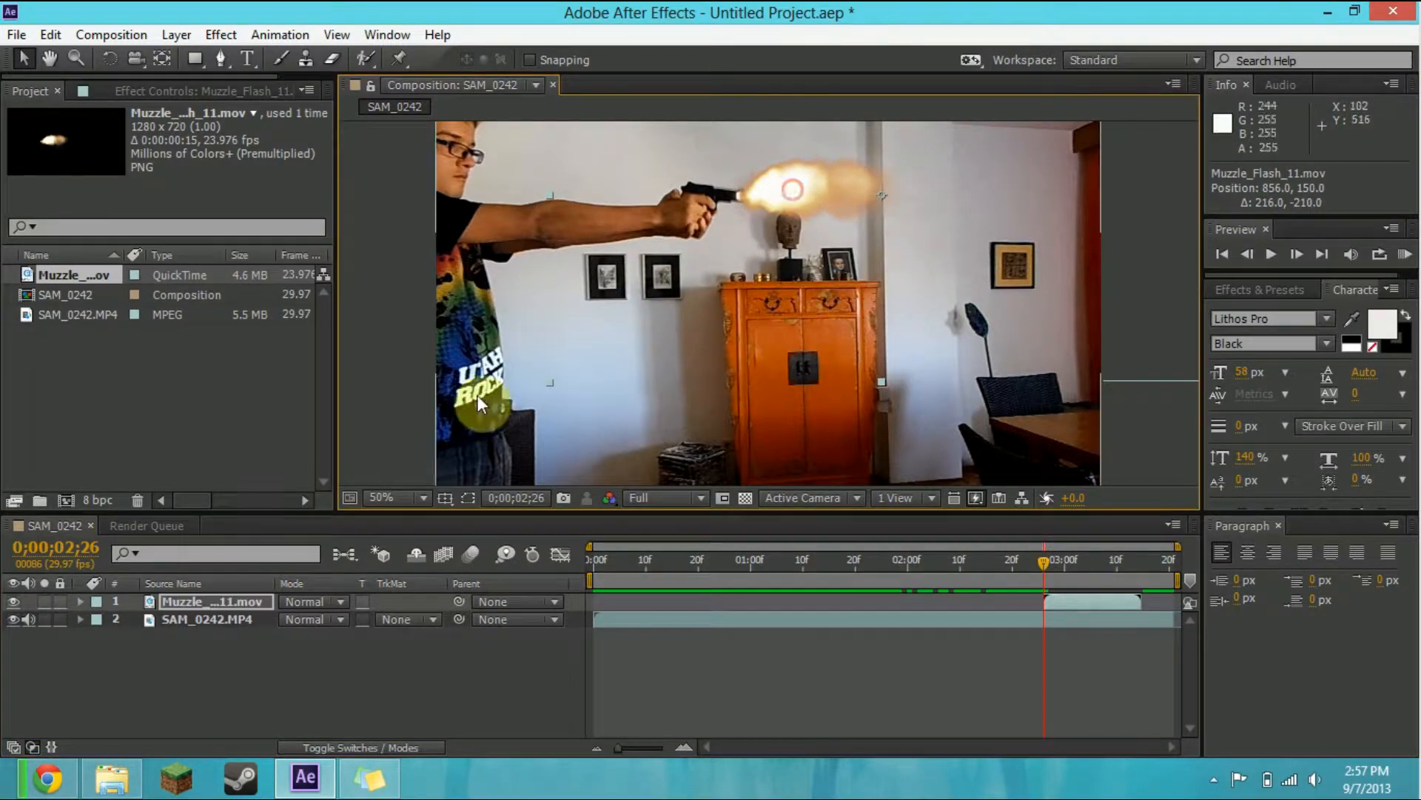
{"action": "left_click", "coordinate": [273, 598]}
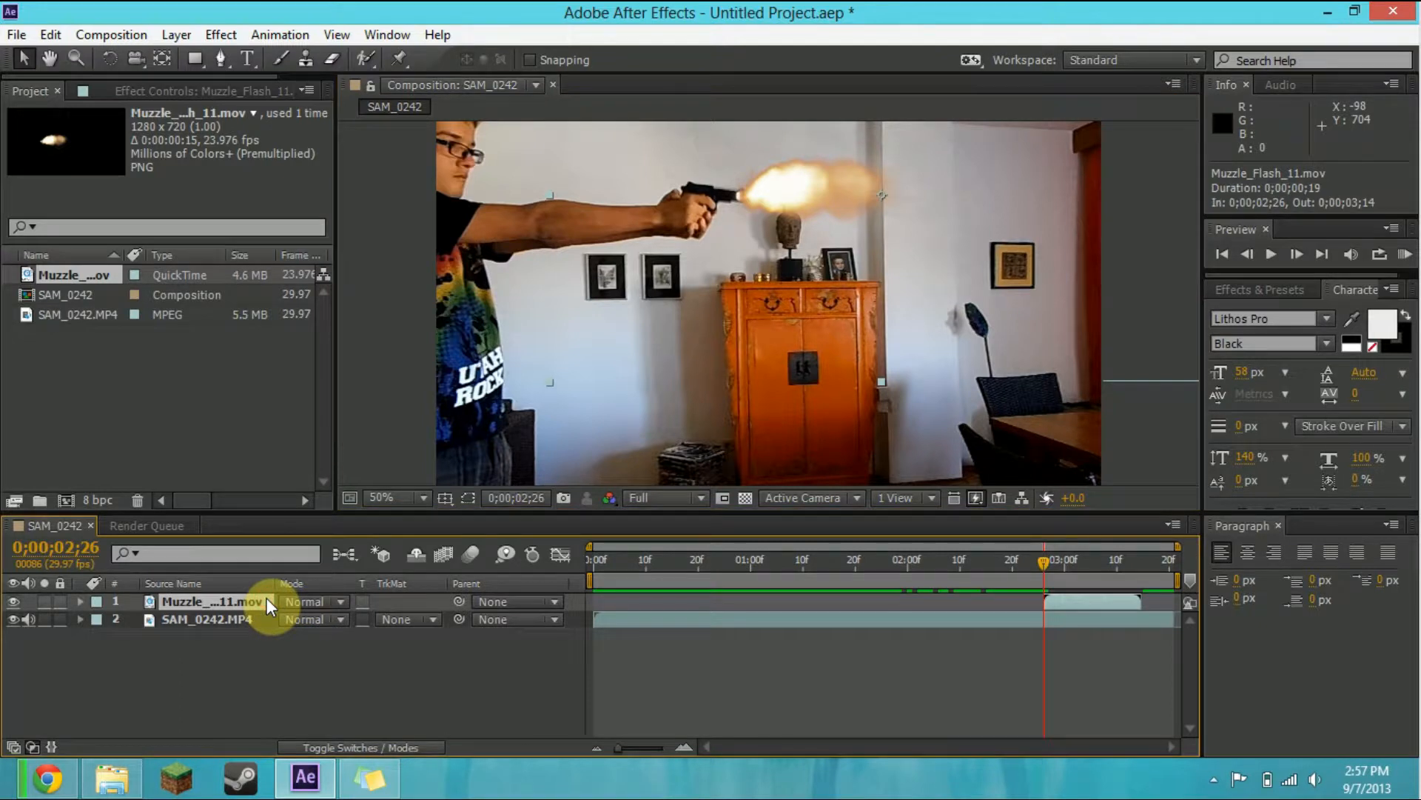
{"action": "key", "text": "r"}
{"action": "mouse_move", "coordinate": [312, 624]}
{"action": "left_mouse_down"}
{"action": "mouse_move", "coordinate": [333, 614]}
{"action": "mouse_move", "coordinate": [305, 617]}
{"action": "left_mouse_up"}
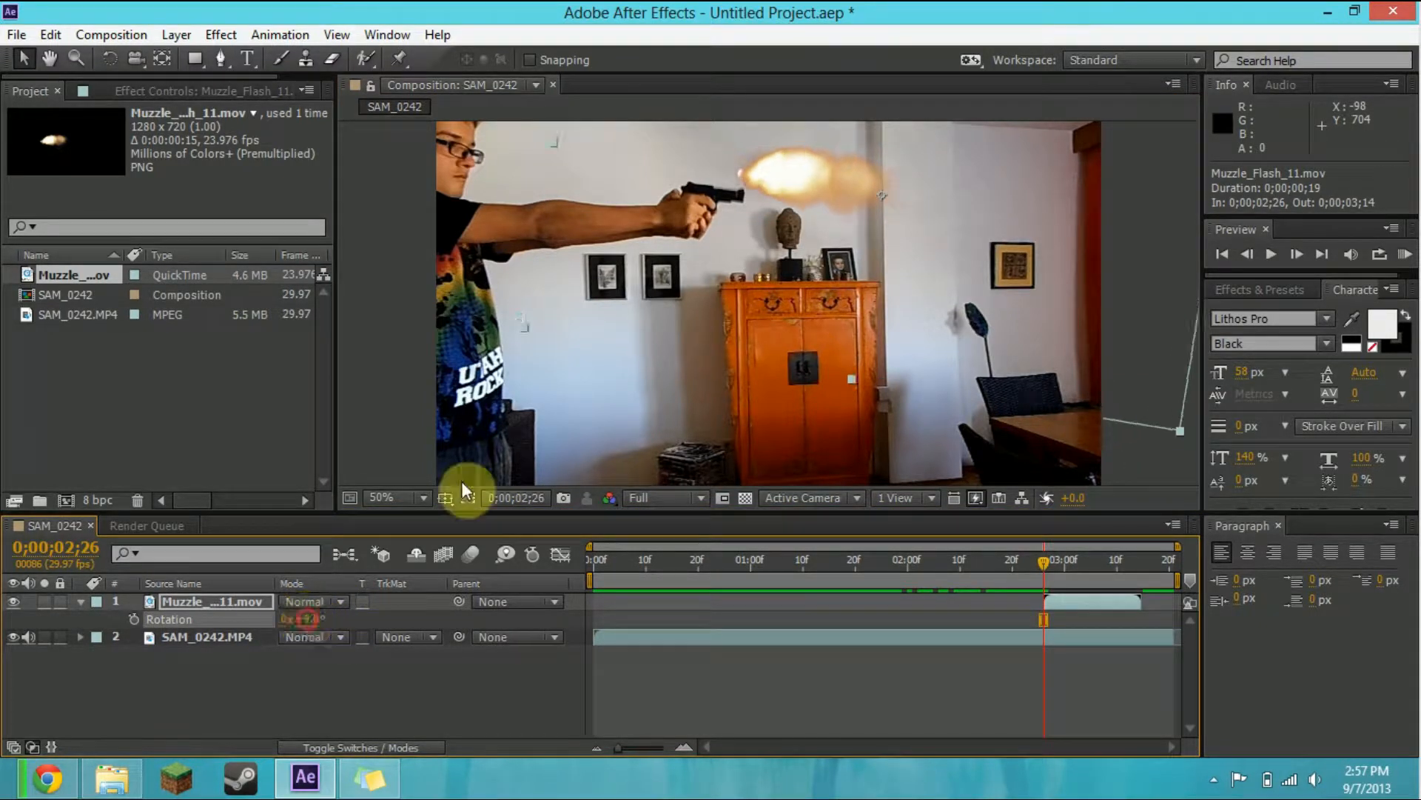
{"action": "left_click_drag", "start_coordinate": [786, 219], "coordinate": [800, 206]}
Step: Scale the Muzzle_Flash_11 layer to 90% and realign it with the gun's muzzle at position 840, 192
{"action": "left_click", "coordinate": [264, 601]}
{"action": "left_click", "coordinate": [256, 587]}
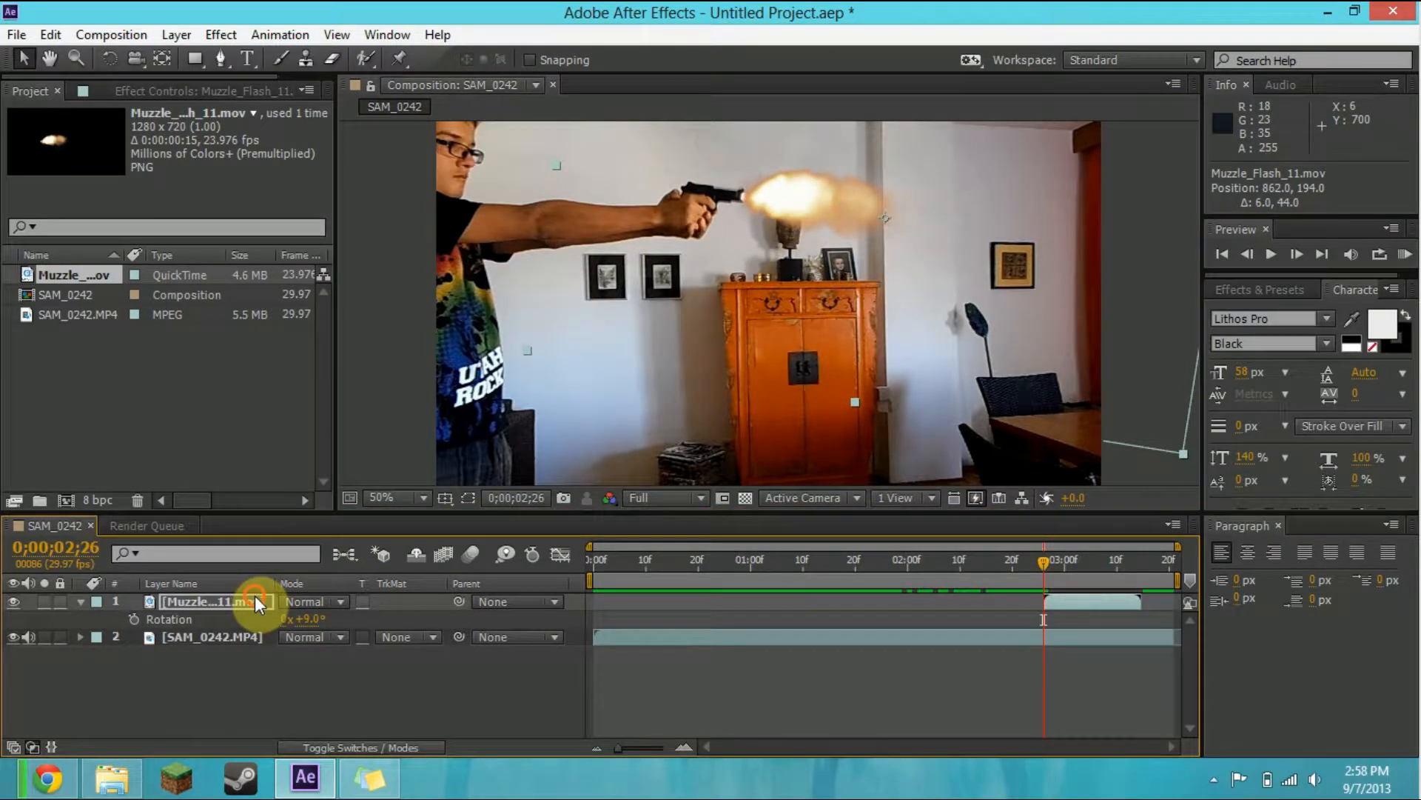
{"action": "key", "text": "s"}
{"action": "mouse_move", "coordinate": [314, 619]}
{"action": "left_mouse_down"}
{"action": "mouse_move", "coordinate": [296, 605]}
{"action": "mouse_move", "coordinate": [303, 618]}
{"action": "left_mouse_up"}
{"action": "left_click_drag", "start_coordinate": [824, 207], "coordinate": [801, 206]}
{"action": "key", "text": "Down"}
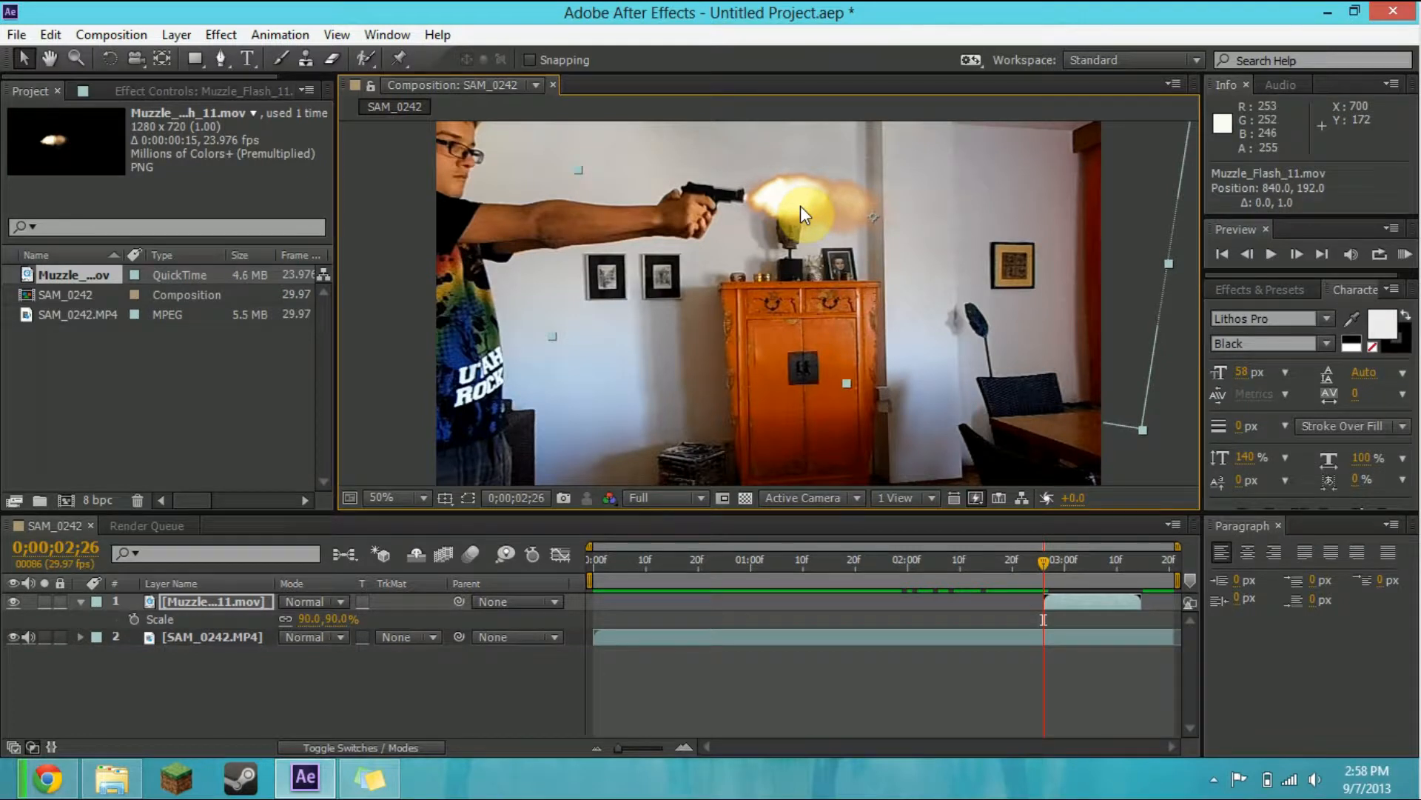
{"action": "left_click", "coordinate": [264, 597]}
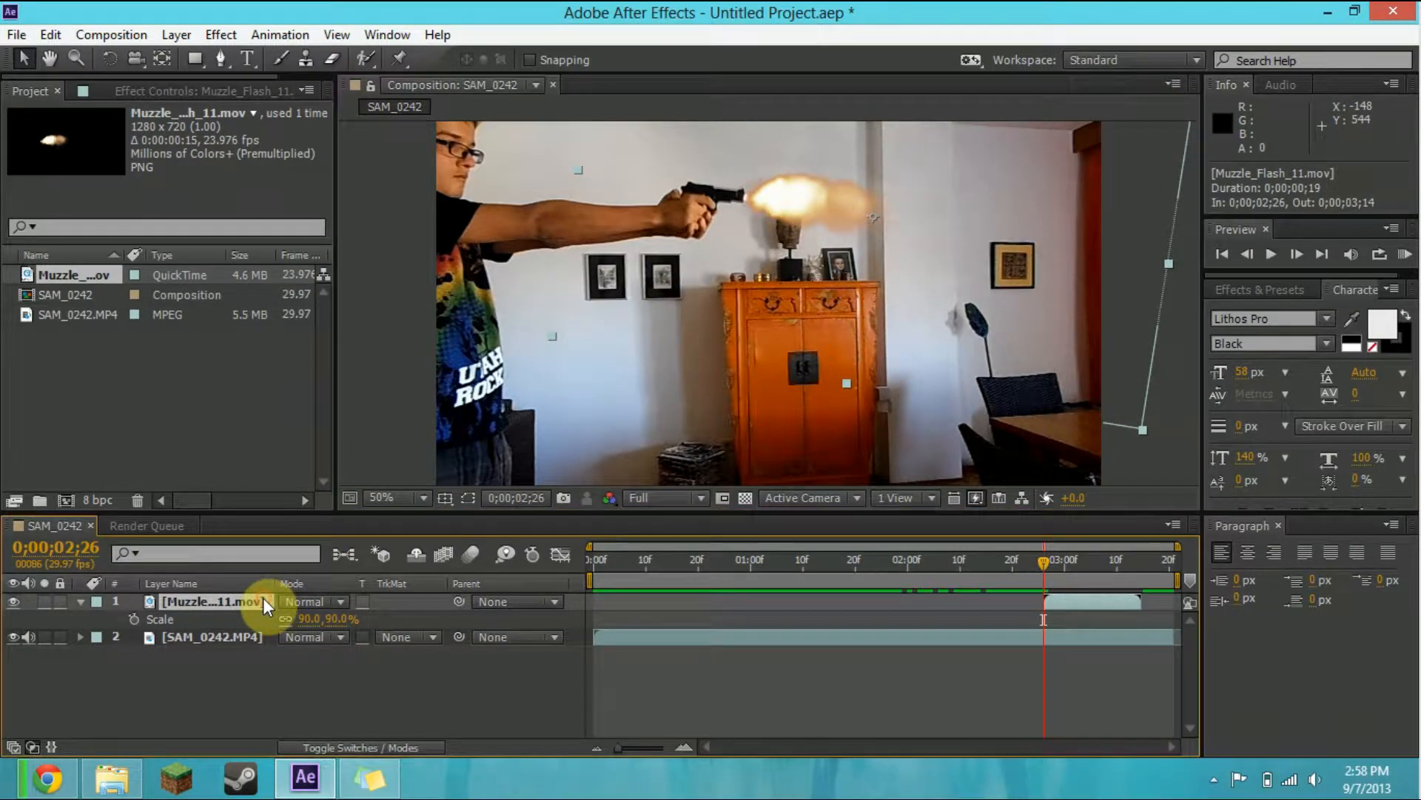
{"action": "key", "text": "p"}
{"action": "left_click", "coordinate": [135, 618]}
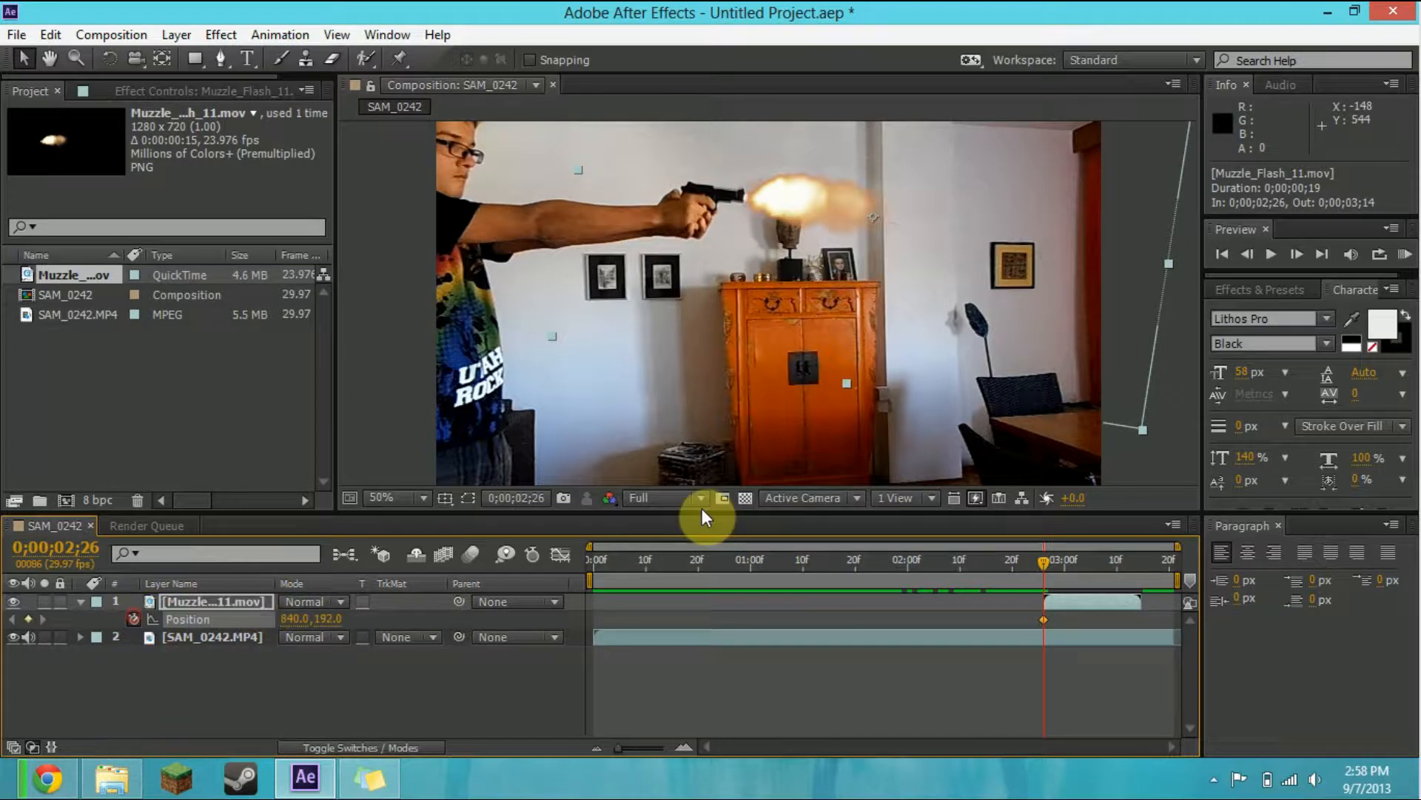
{"action": "key", "text": "Delete"}
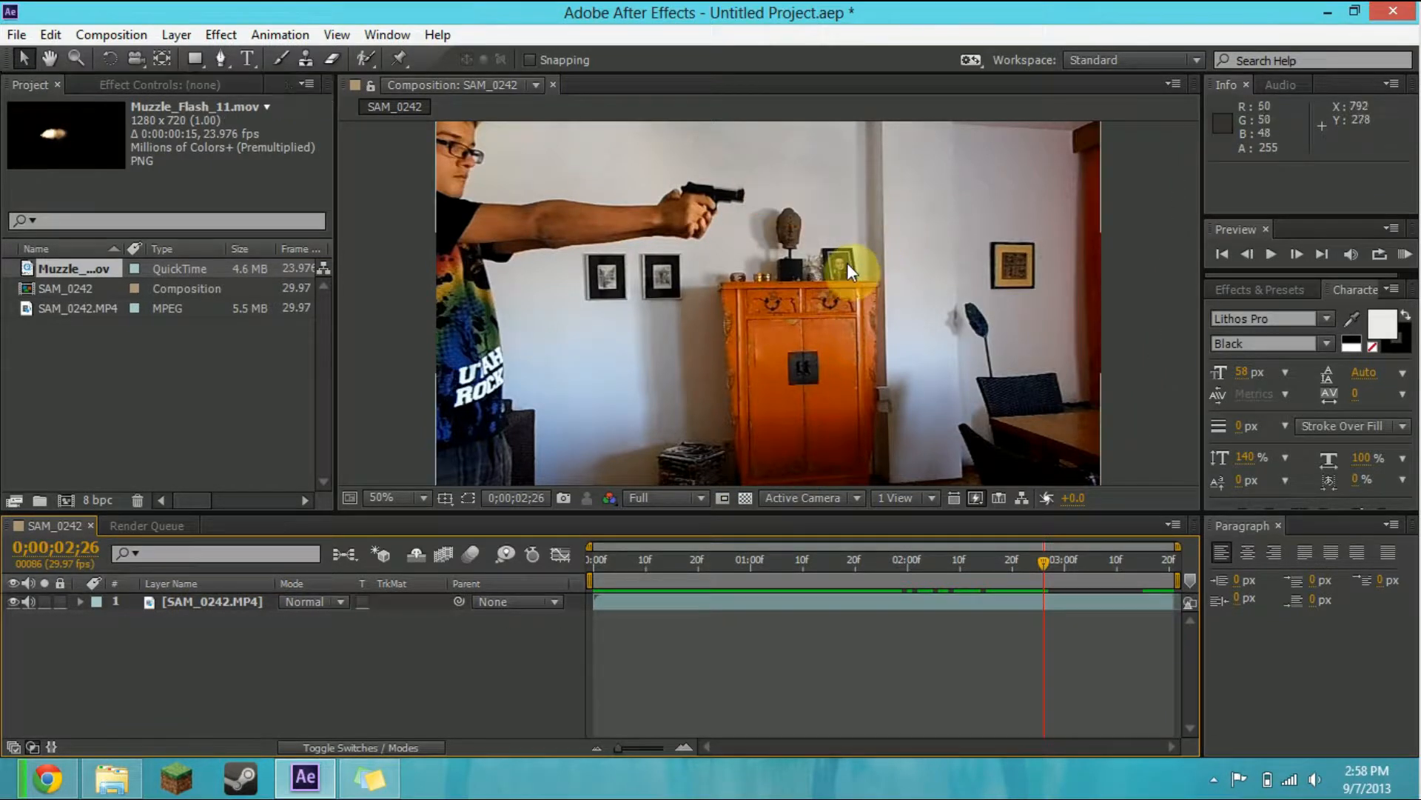
{"action": "key", "text": "ctrl+z"}
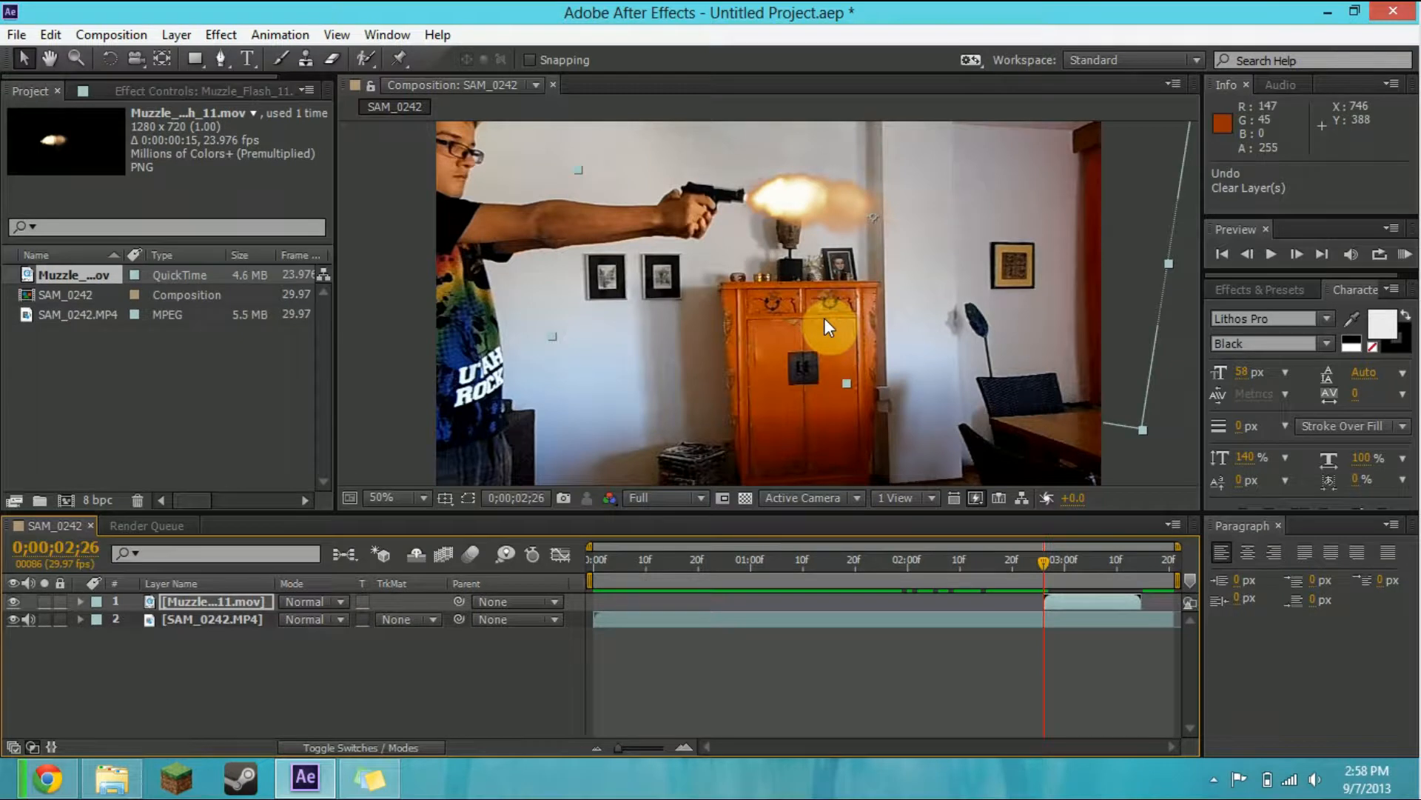
Step: Add a Position keyframe to the Muzzle_Flash_11 layer at 0;00;02;26
{"action": "left_click", "coordinate": [251, 597]}
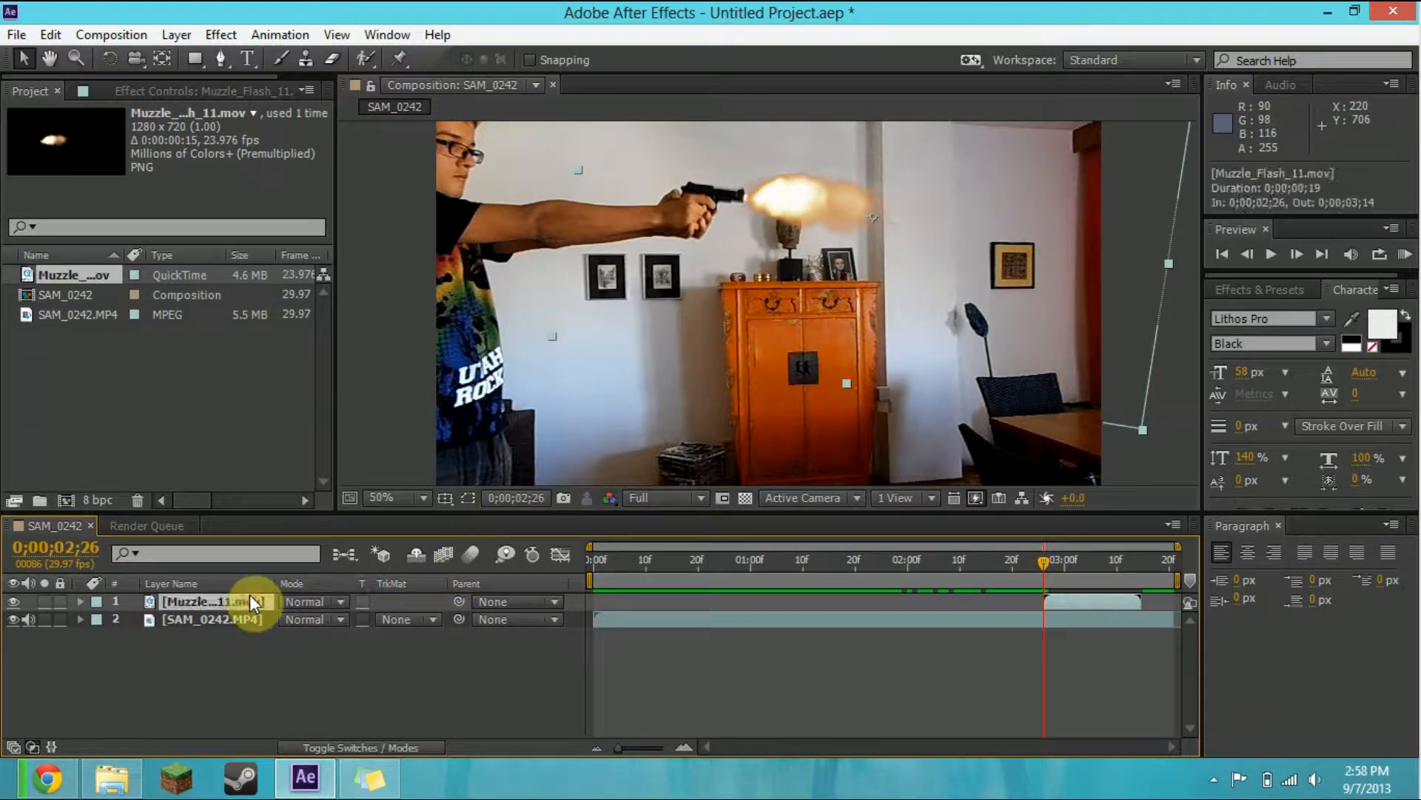
{"action": "key", "text": "p"}
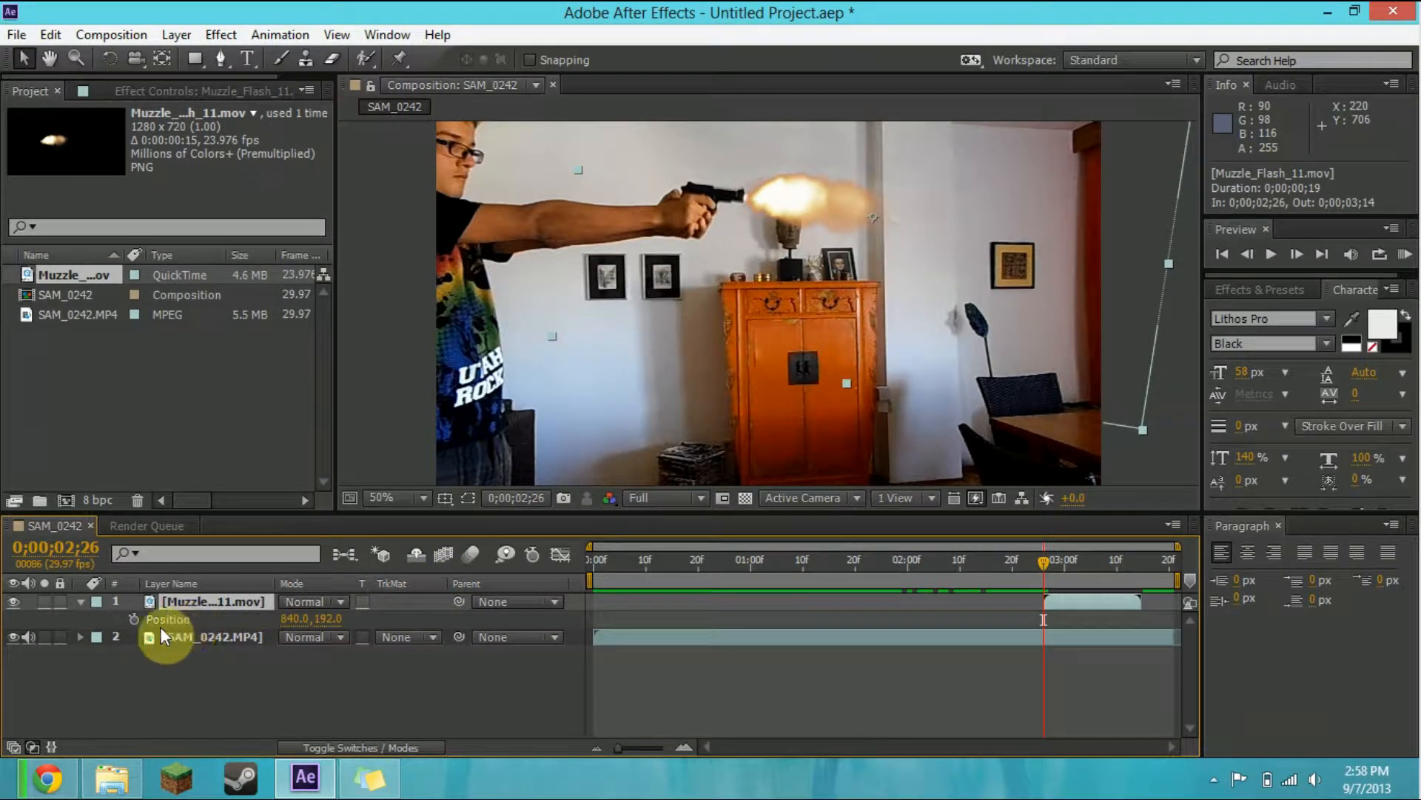
{"action": "left_click", "coordinate": [134, 617]}
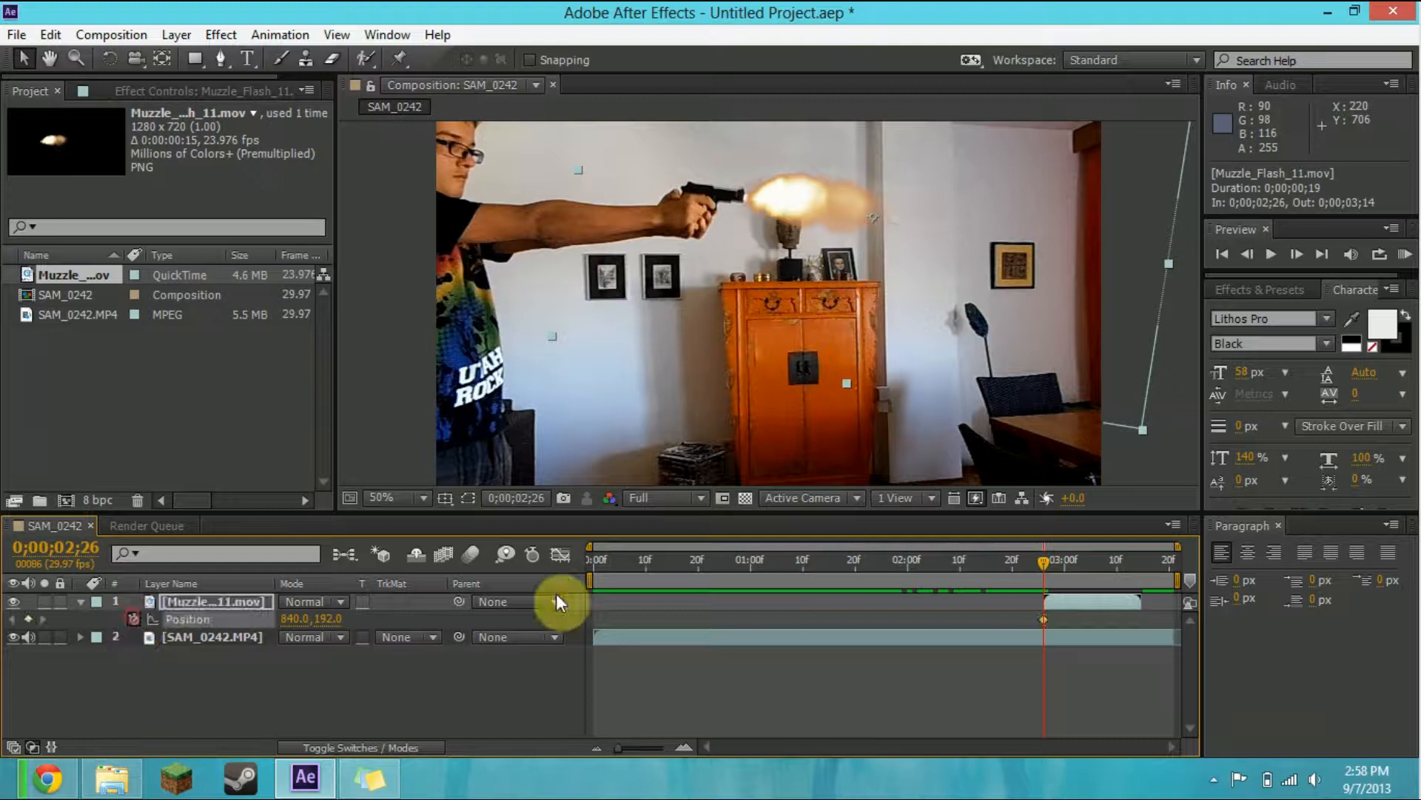
Step: At frame 0;00;02;27, move the muzzle flash to position 828, 152 to follow the recoiling gun
{"action": "left_click", "coordinate": [1322, 255]}
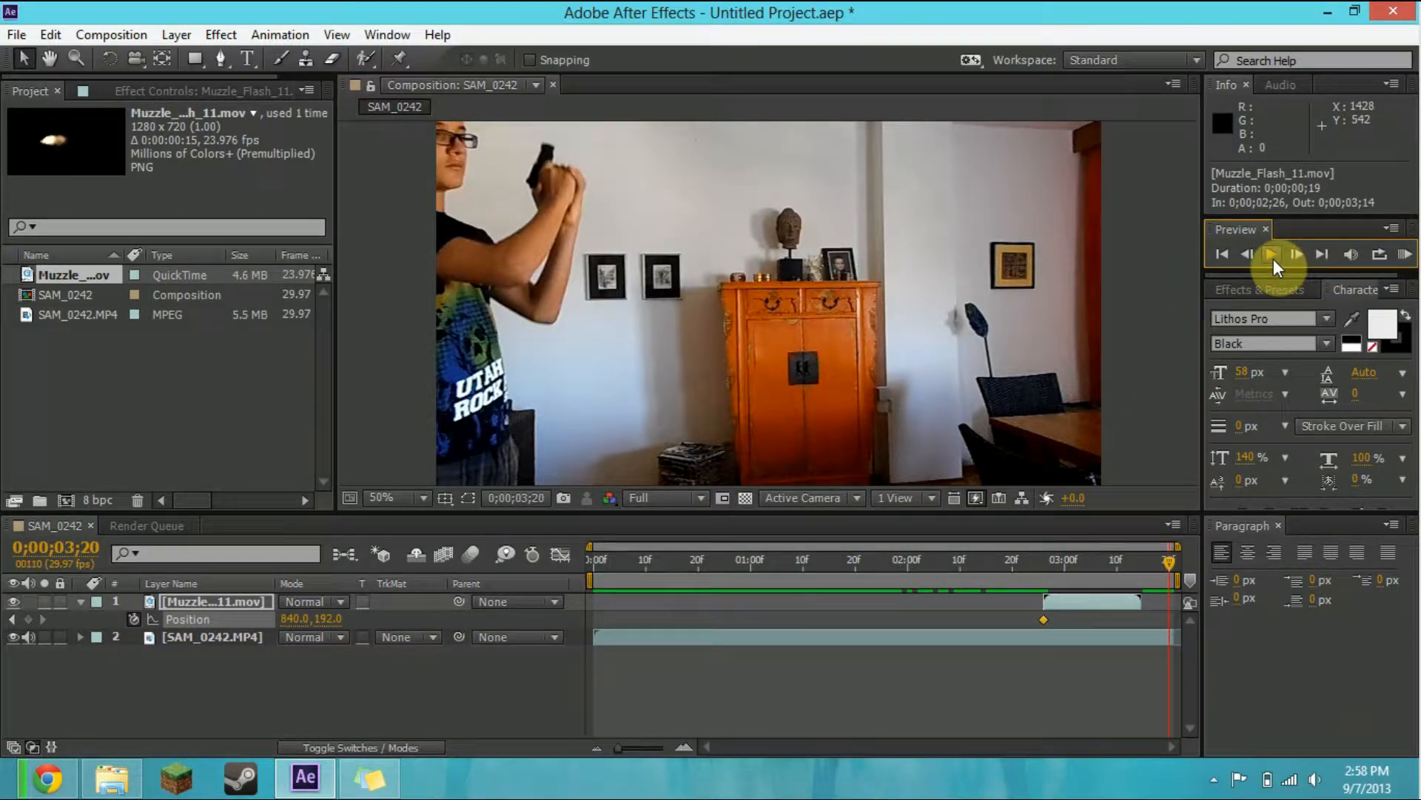
{"action": "left_click_drag", "start_coordinate": [1166, 561], "coordinate": [1044, 576]}
{"action": "left_click", "coordinate": [1292, 254]}
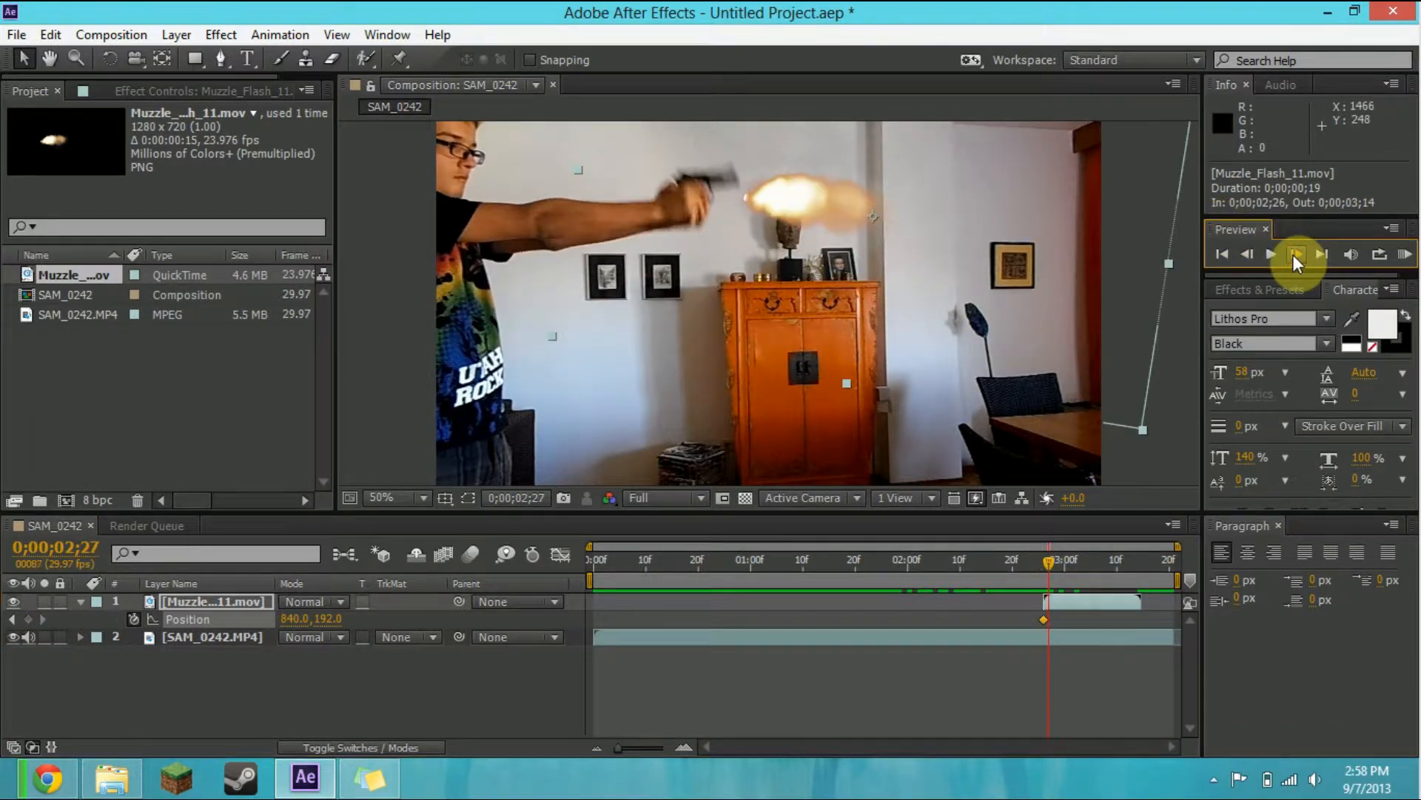
{"action": "left_click_drag", "start_coordinate": [783, 210], "coordinate": [775, 186]}
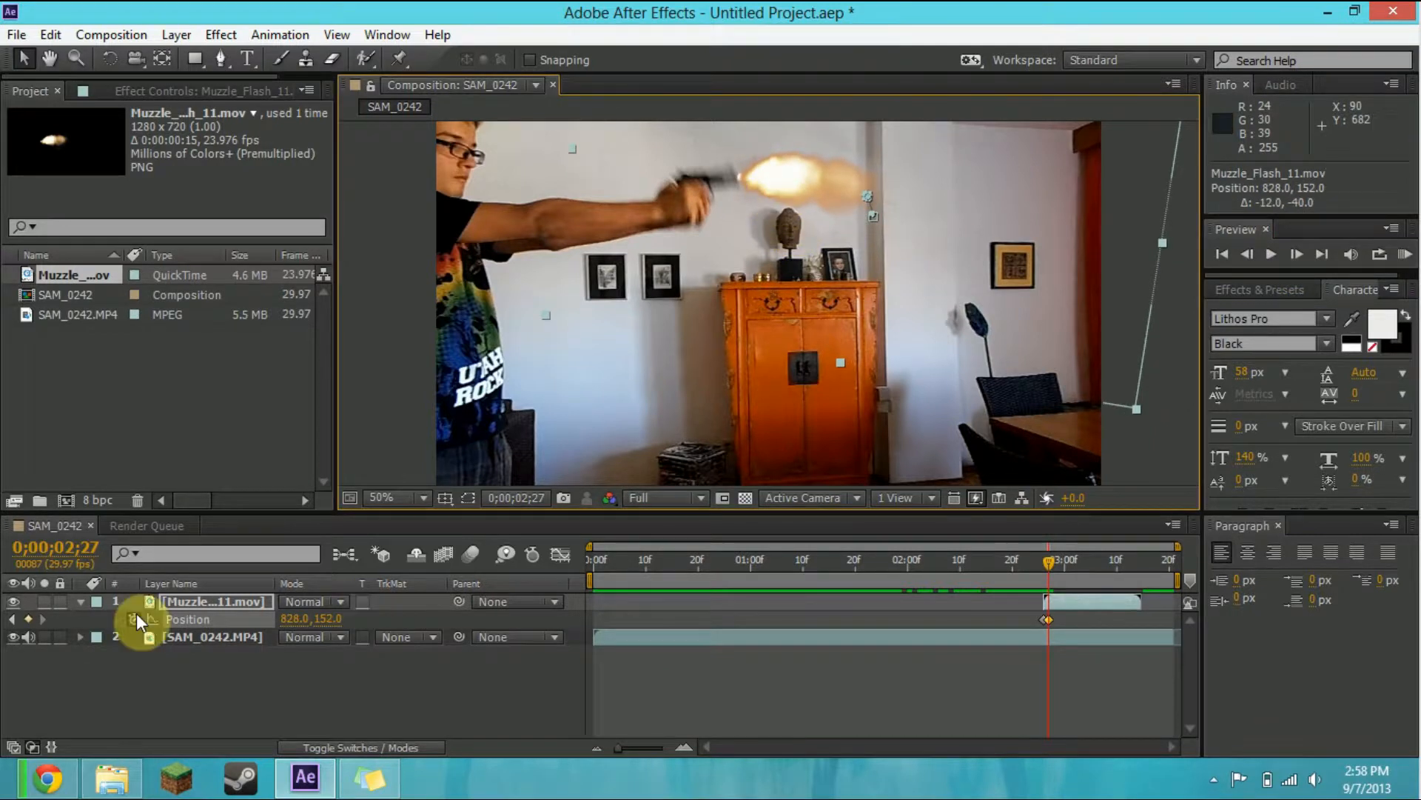
Step: Rotate the flash slightly counterclockwise to match the raised barrel and reposition it at 826, 126 on frame 0;00;02;27
{"action": "left_click", "coordinate": [115, 60]}
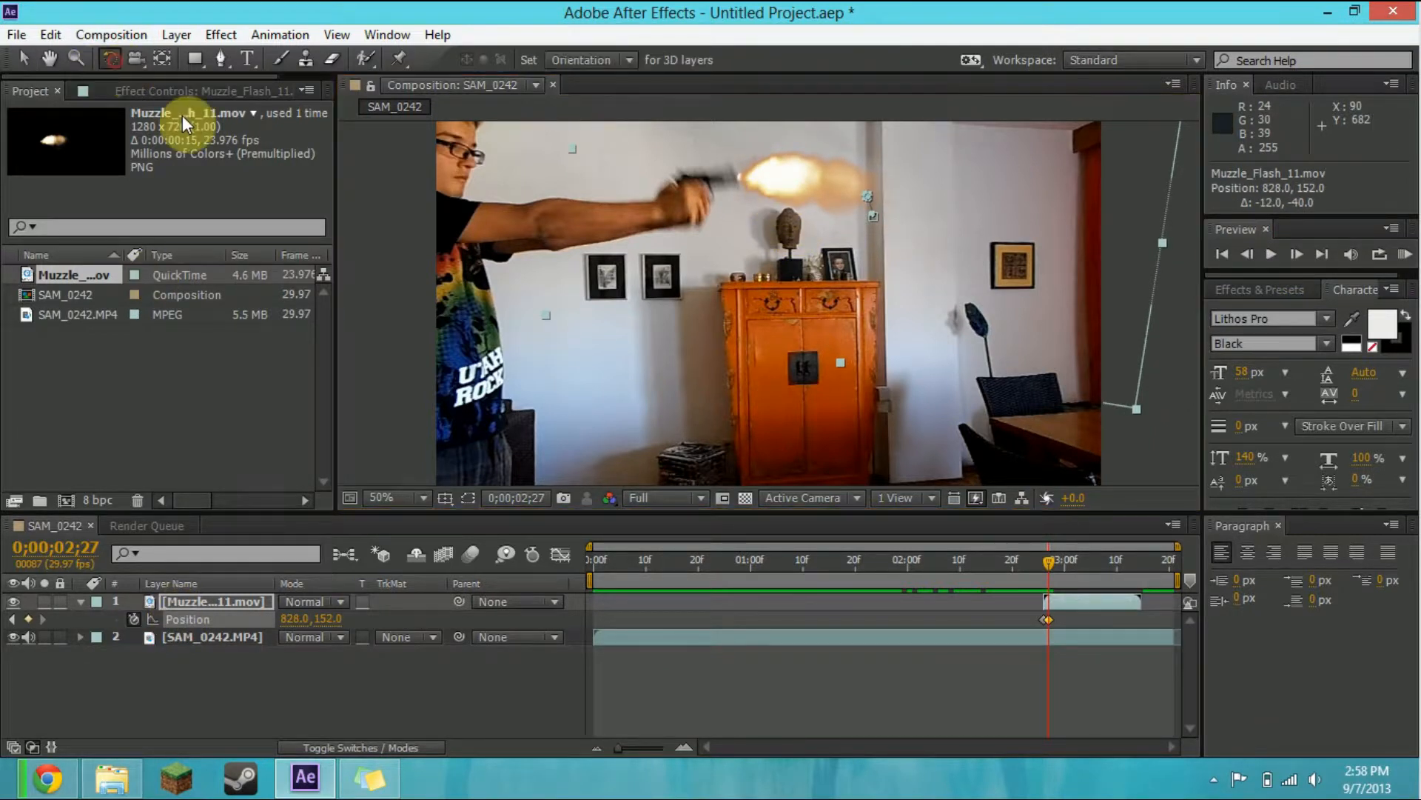
{"action": "left_click_drag", "start_coordinate": [1136, 413], "coordinate": [1166, 384]}
{"action": "left_click", "coordinate": [22, 60]}
{"action": "left_click_drag", "start_coordinate": [793, 213], "coordinate": [784, 203]}
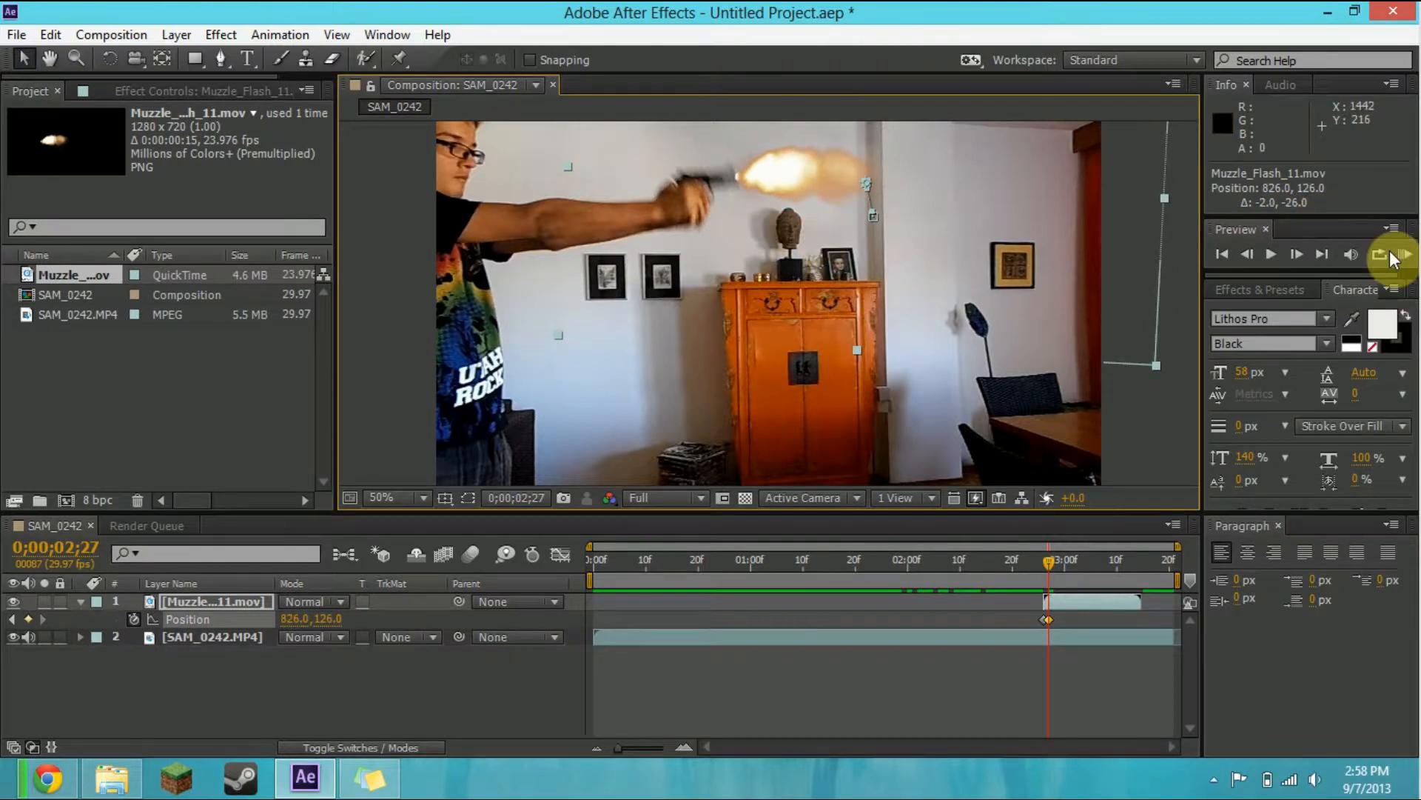
Step: Step through the frames following the shot up to 0;00;03;08, and play a RAM preview of the composition to check the flash
{"action": "left_click", "coordinate": [1297, 253]}
{"action": "left_click", "coordinate": [1297, 253]}
{"action": "left_click", "coordinate": [1297, 252]}
{"action": "left_click", "coordinate": [1297, 253]}
{"action": "left_click", "coordinate": [1297, 252]}
{"action": "left_click", "coordinate": [1297, 252]}
{"action": "left_click", "coordinate": [1297, 253]}
{"action": "left_click", "coordinate": [1297, 252]}
{"action": "left_click", "coordinate": [1297, 252]}
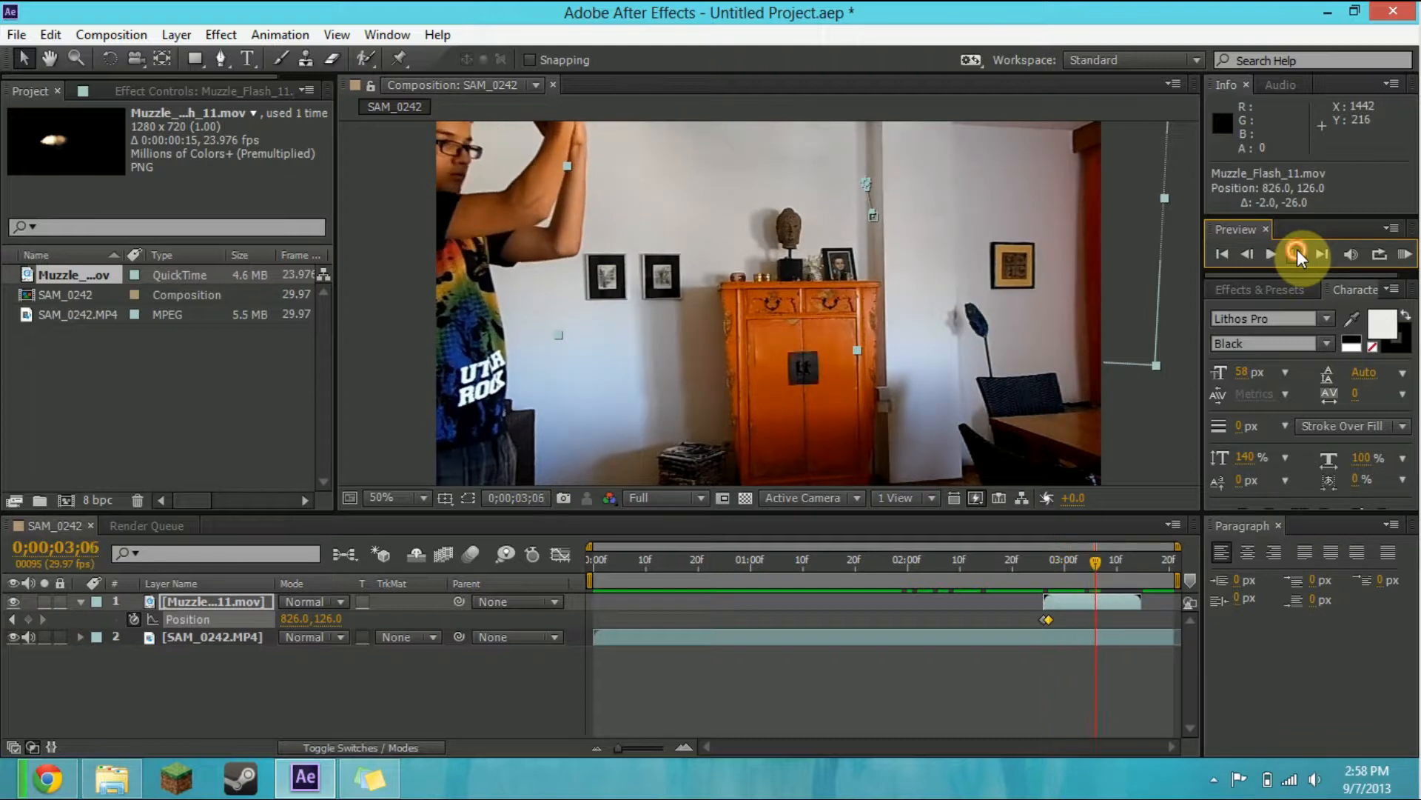
{"action": "left_click", "coordinate": [1297, 253]}
{"action": "left_click", "coordinate": [1297, 253]}
{"action": "left_click", "coordinate": [1161, 342]}
{"action": "left_click", "coordinate": [1404, 254]}
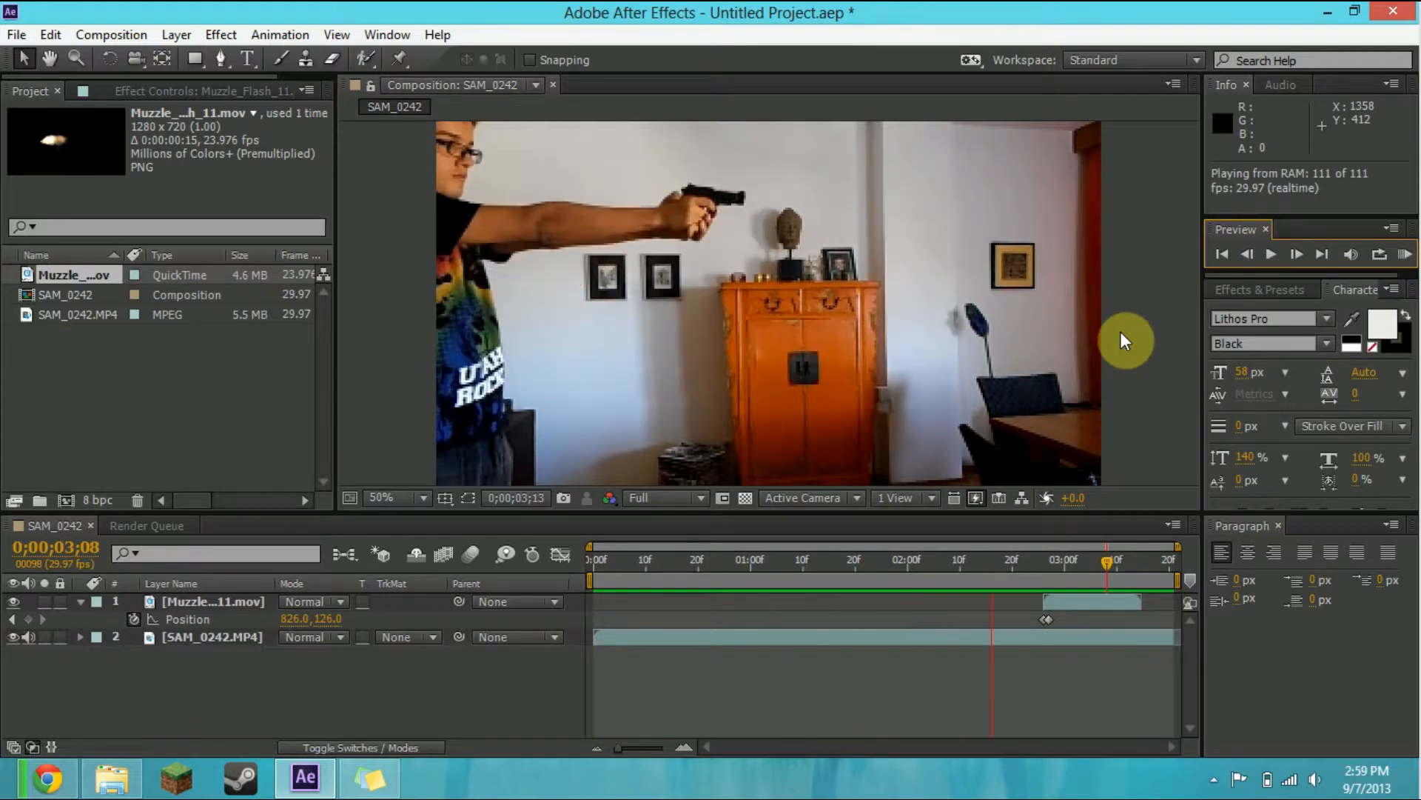
{"action": "left_click", "coordinate": [1169, 322]}
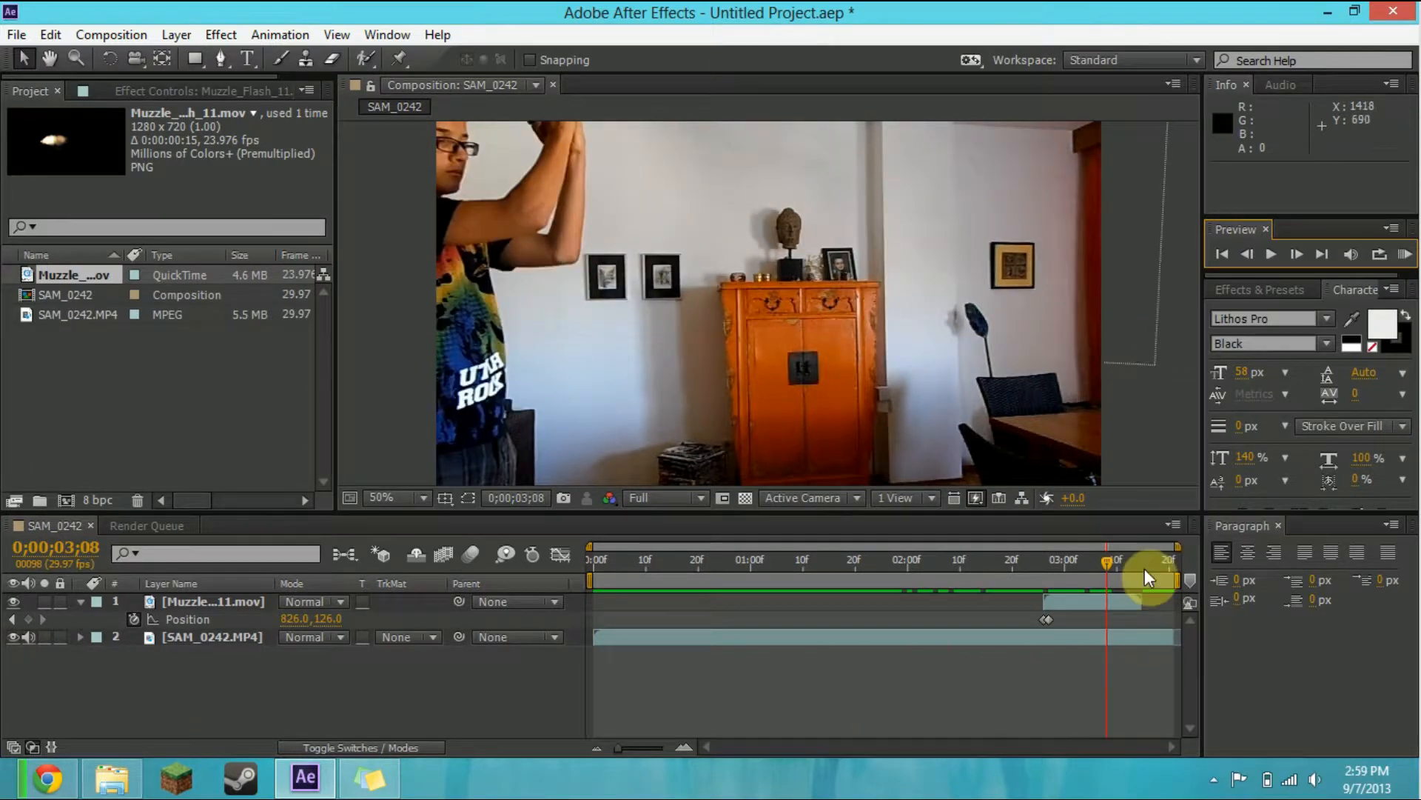
Step: At frame 0;00;02;26, move the muzzle flash to position 844, 168 and rotate it to 6.6°
{"action": "left_click_drag", "start_coordinate": [1108, 564], "coordinate": [1047, 566]}
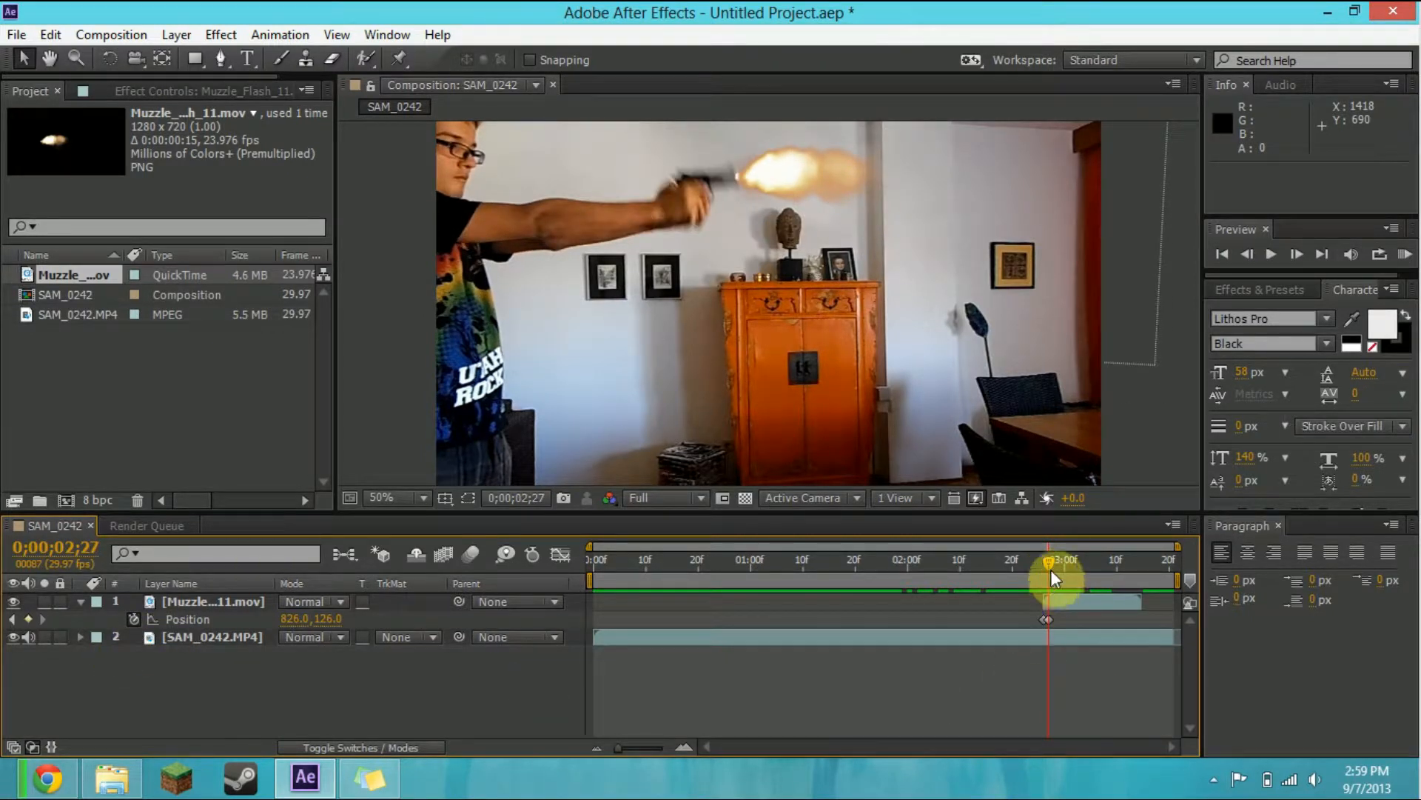
{"action": "left_click_drag", "start_coordinate": [1047, 567], "coordinate": [1042, 566]}
{"action": "left_click_drag", "start_coordinate": [784, 214], "coordinate": [778, 191]}
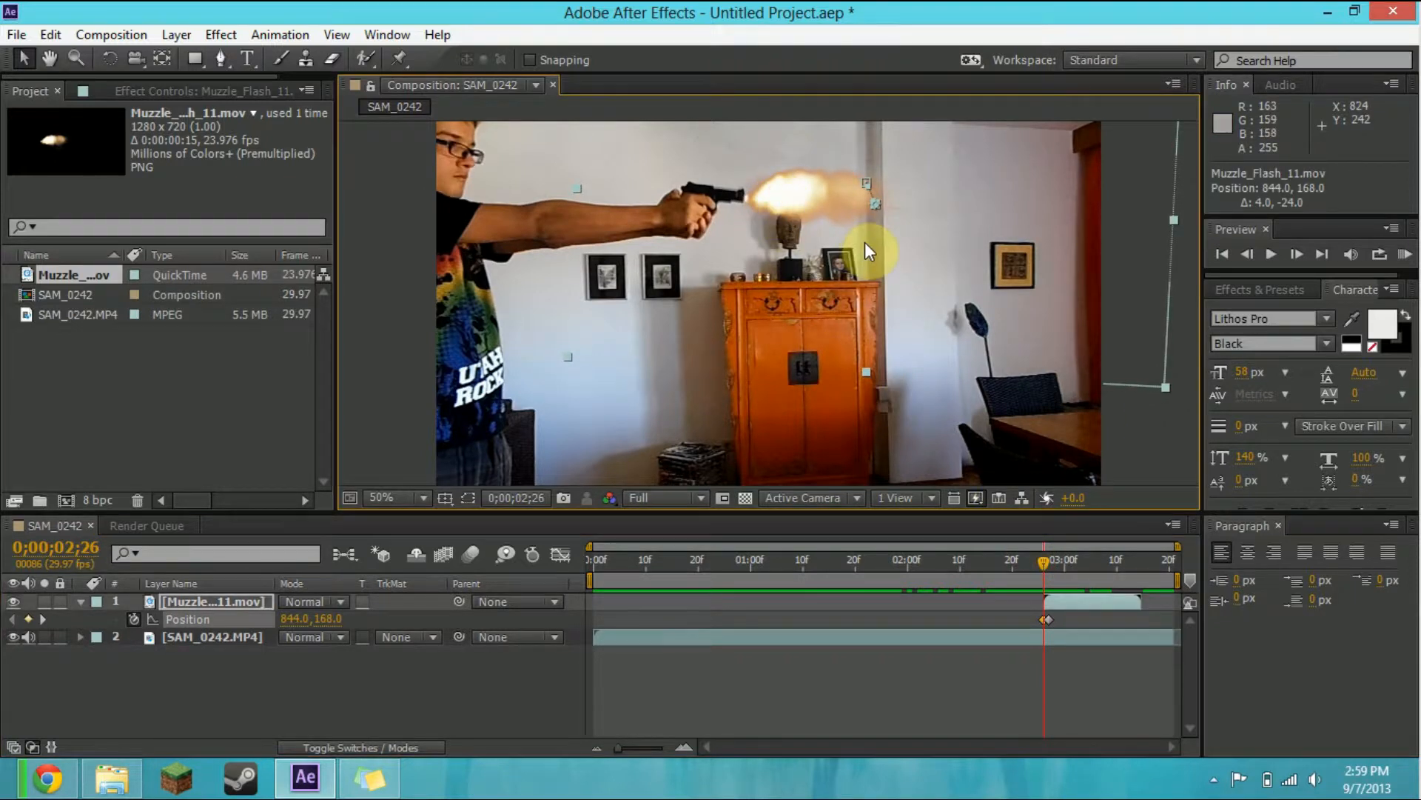
{"action": "left_click", "coordinate": [111, 59]}
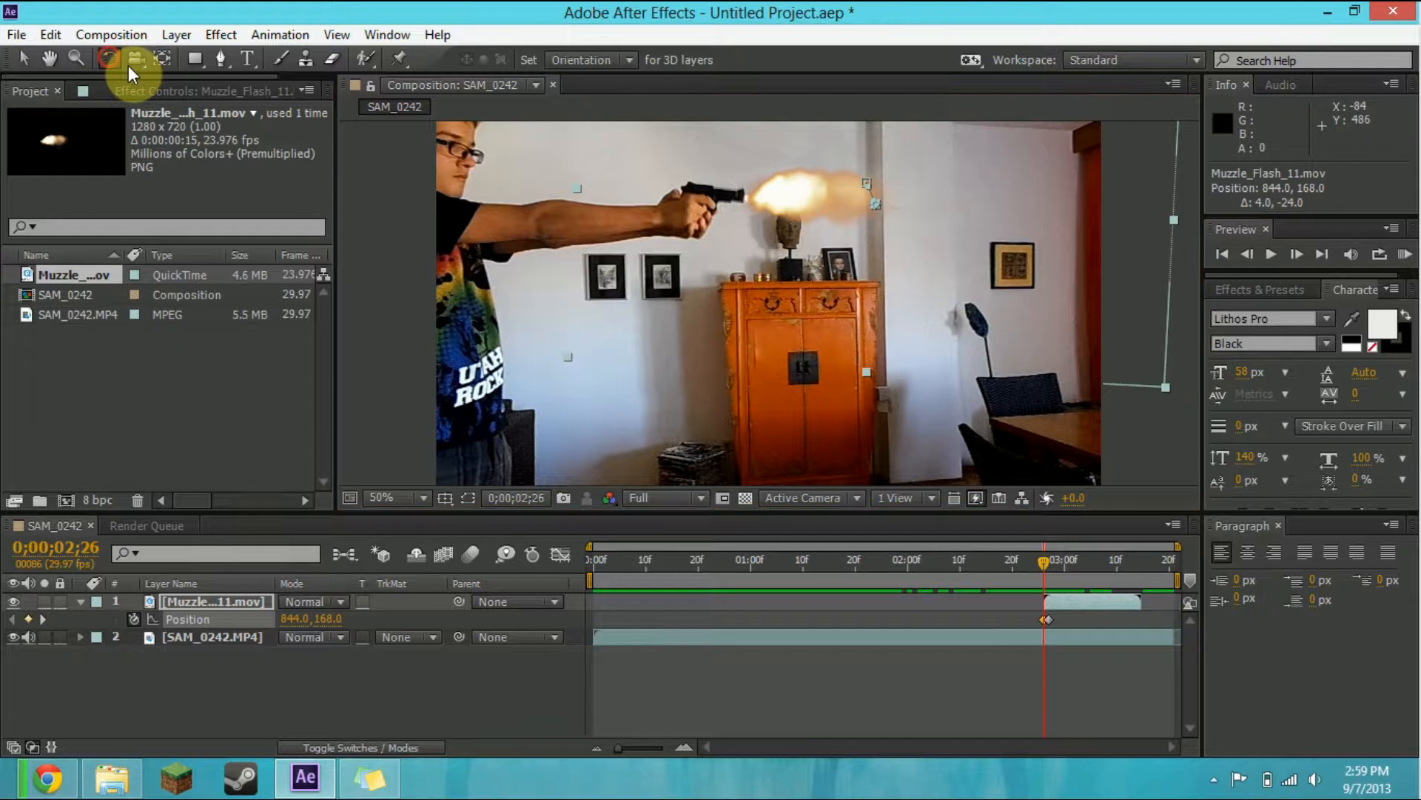
{"action": "mouse_move", "coordinate": [1132, 402]}
{"action": "left_mouse_down"}
{"action": "mouse_move", "coordinate": [1158, 384]}
{"action": "mouse_move", "coordinate": [1157, 411]}
{"action": "left_mouse_up"}
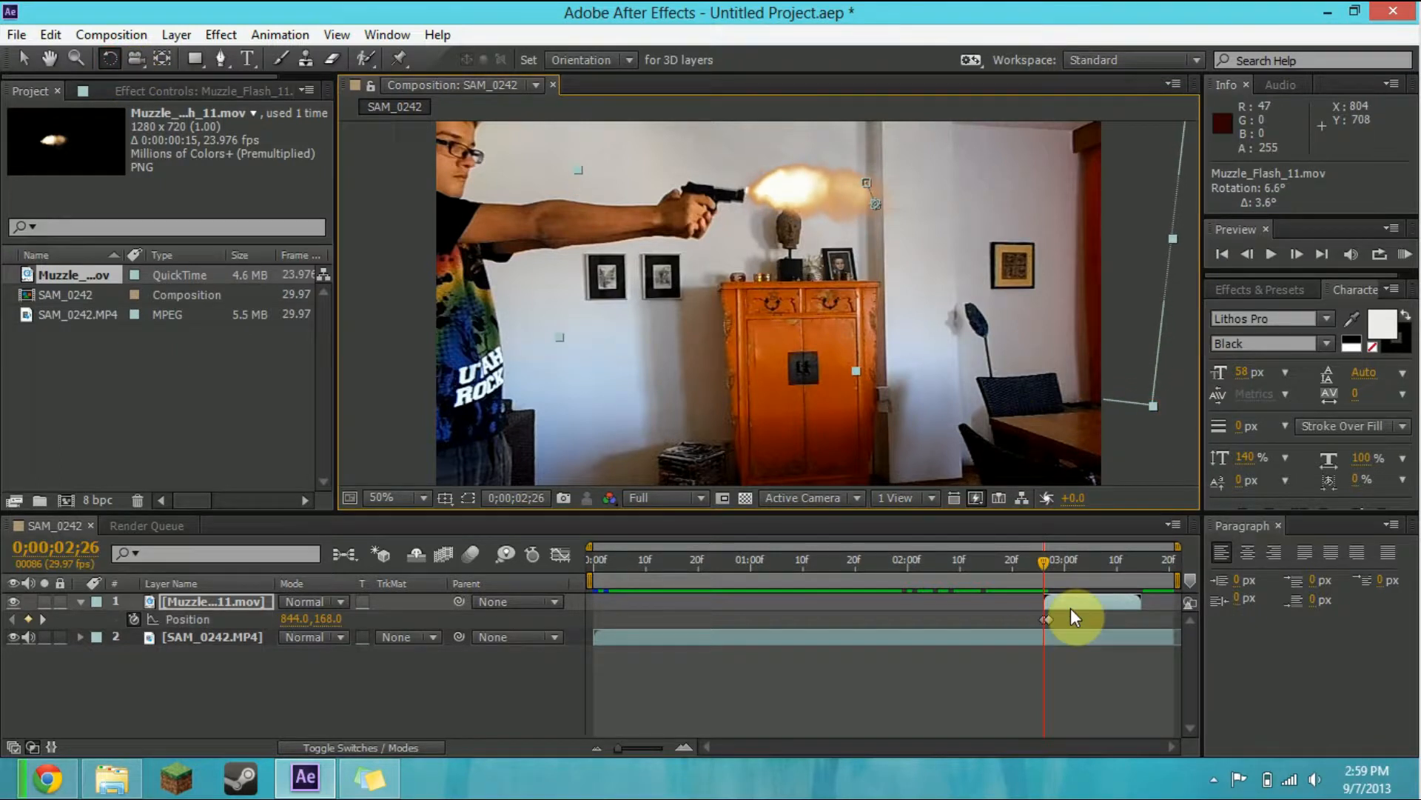
Step: Realign the flash with the muzzle at position 840, 182 and reset its Position animation to a single keyframe at 0;00;02;26
{"action": "left_click_drag", "start_coordinate": [1041, 564], "coordinate": [1045, 561]}
{"action": "left_click", "coordinate": [23, 58]}
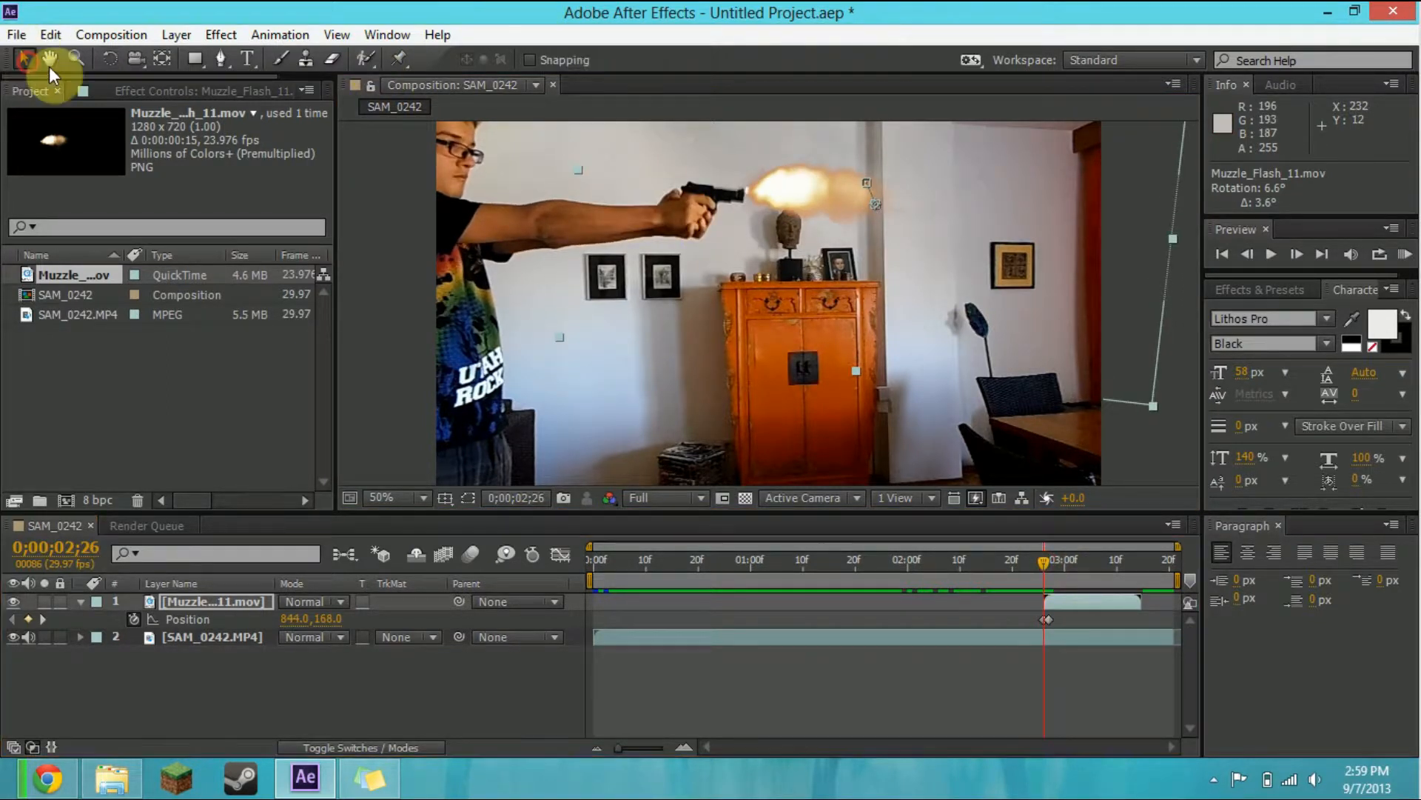
{"action": "left_click_drag", "start_coordinate": [833, 257], "coordinate": [827, 259]}
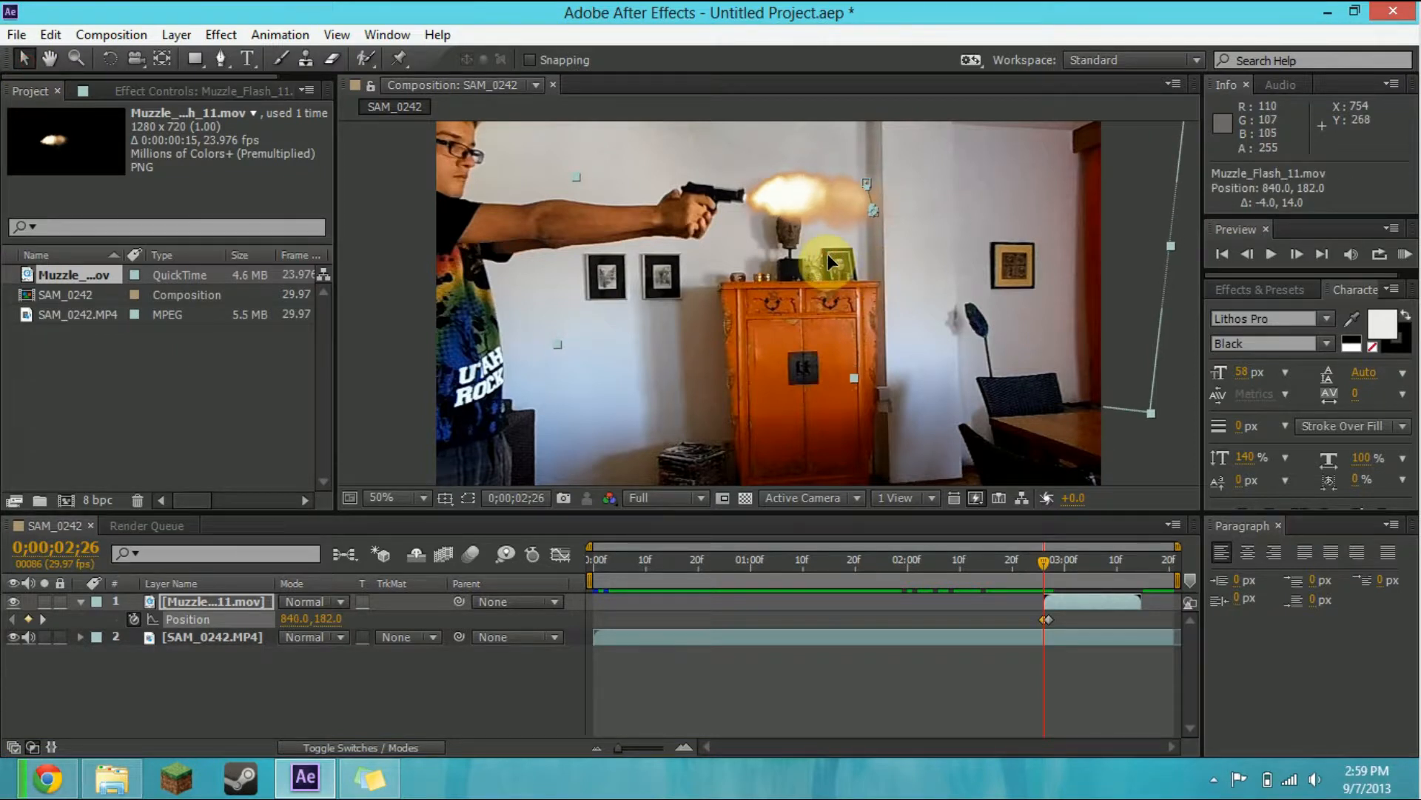
{"action": "left_click_drag", "start_coordinate": [1047, 560], "coordinate": [1044, 559]}
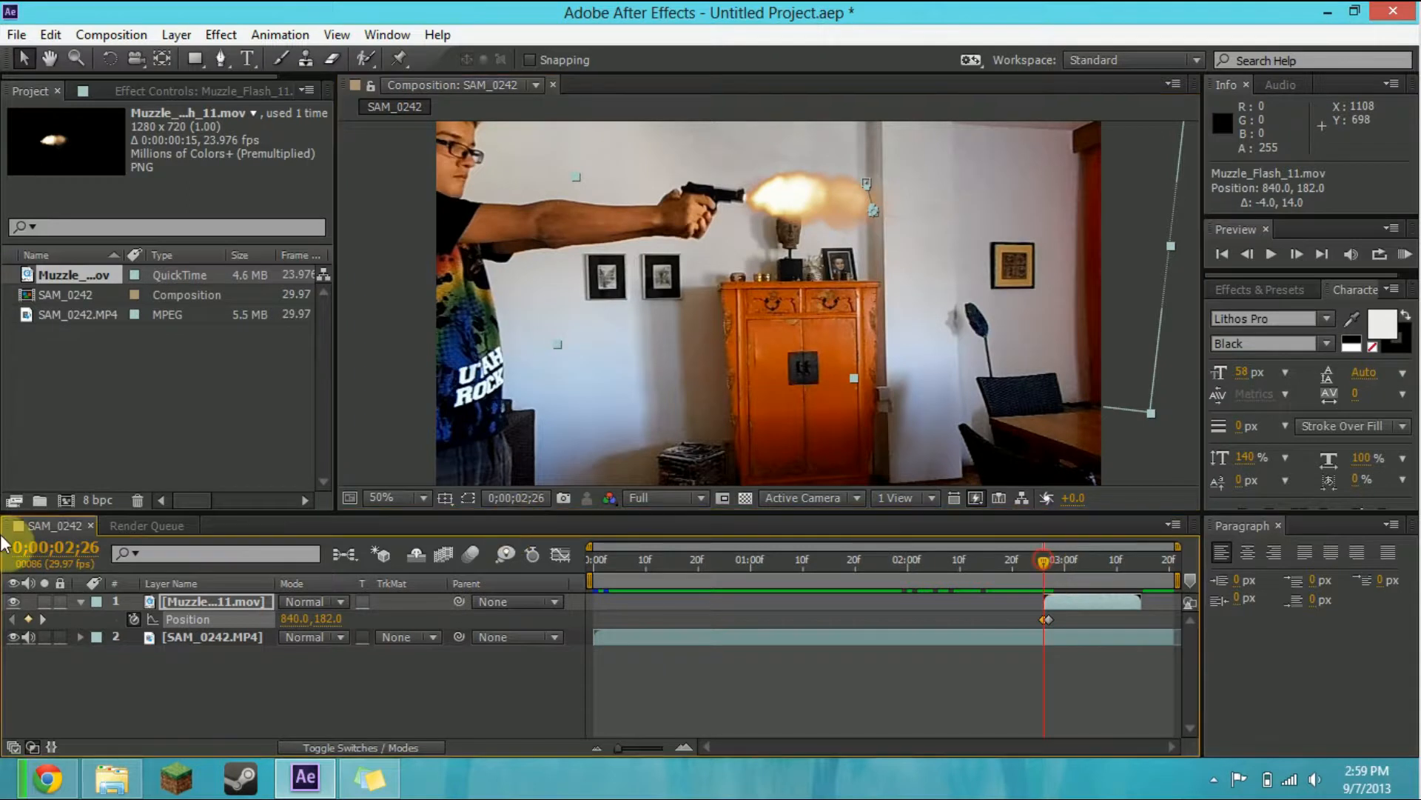
{"action": "left_click", "coordinate": [134, 619]}
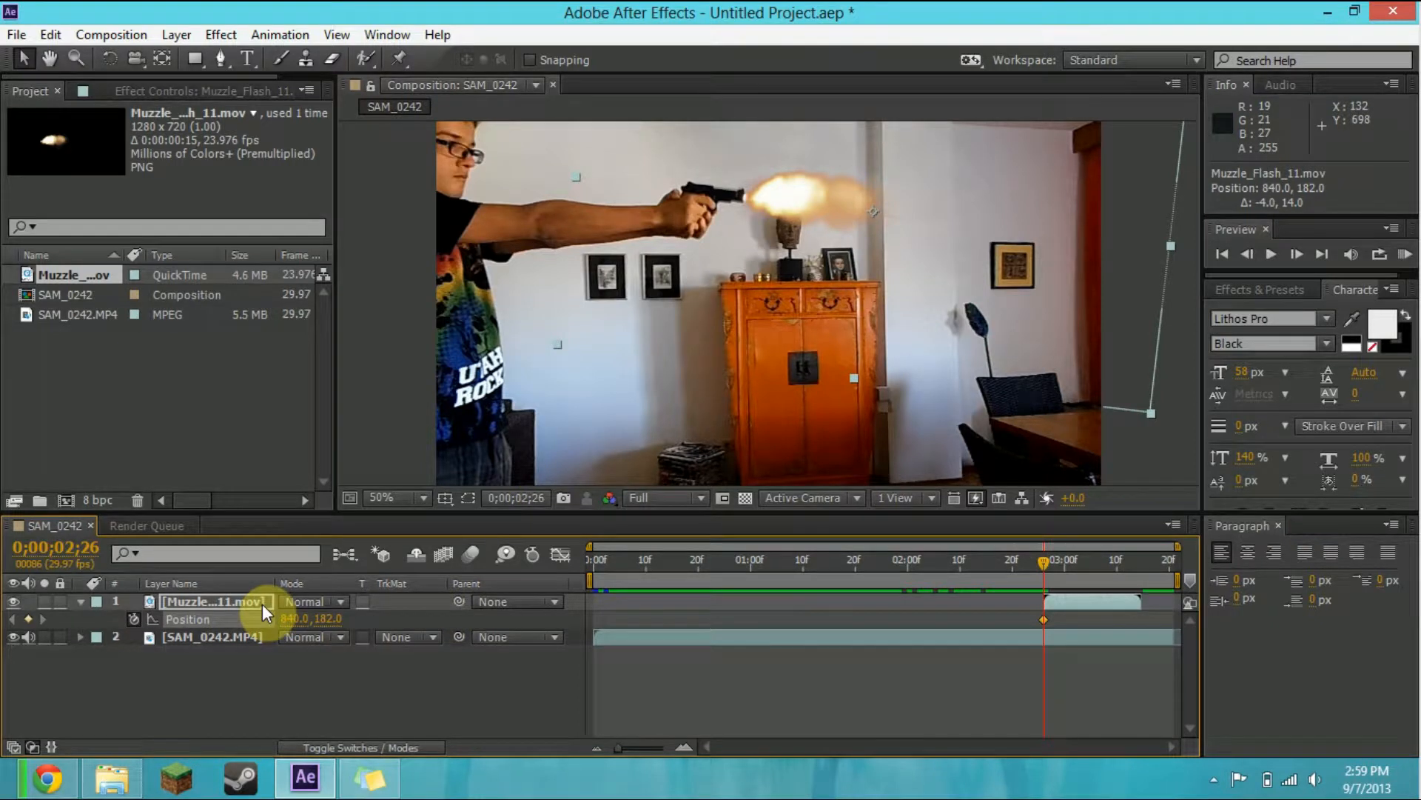
Step: Add a Rotation keyframe to the flash at 0;00;02;26 and move the flash to position 832, 142 on frame 0;00;02;27
{"action": "key", "text": "r"}
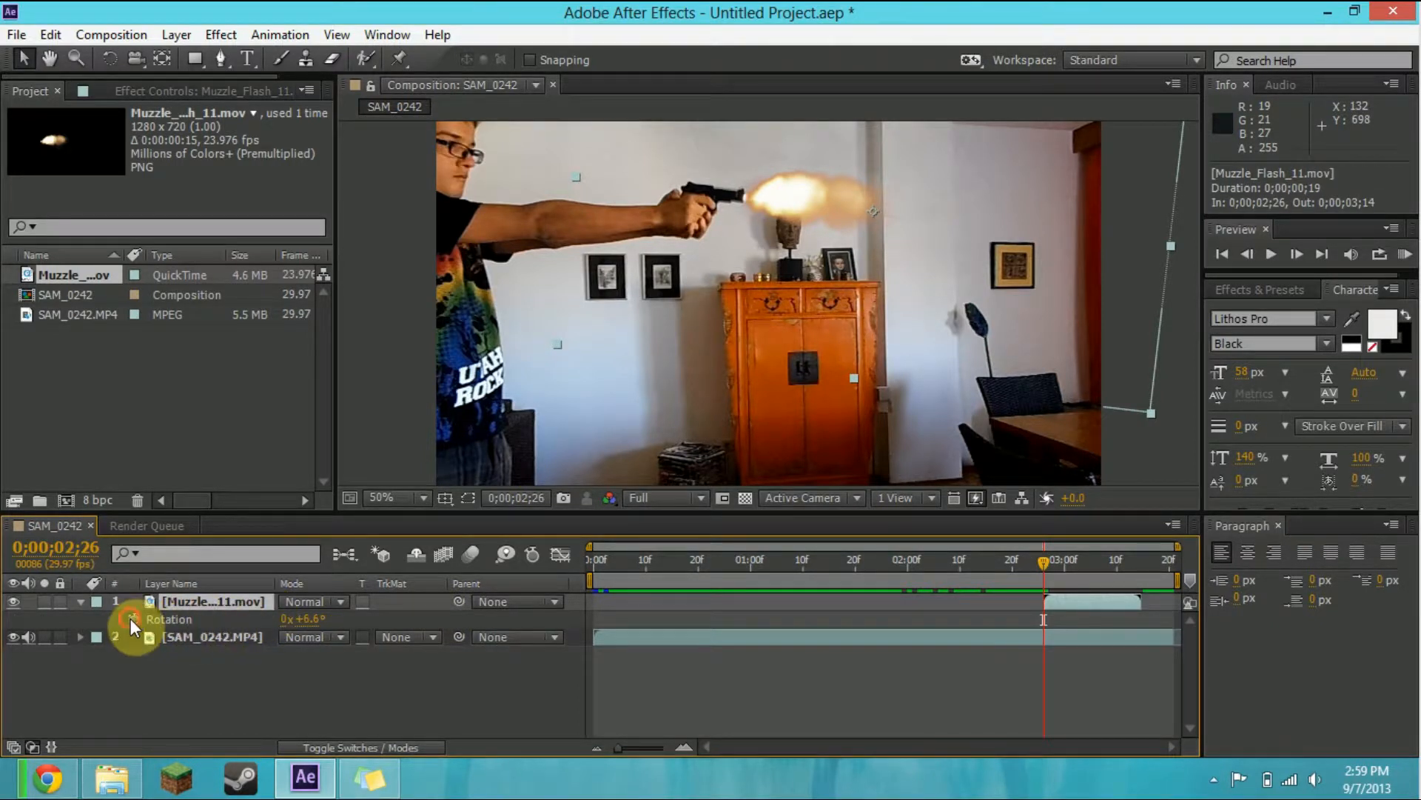
{"action": "left_click", "coordinate": [133, 619]}
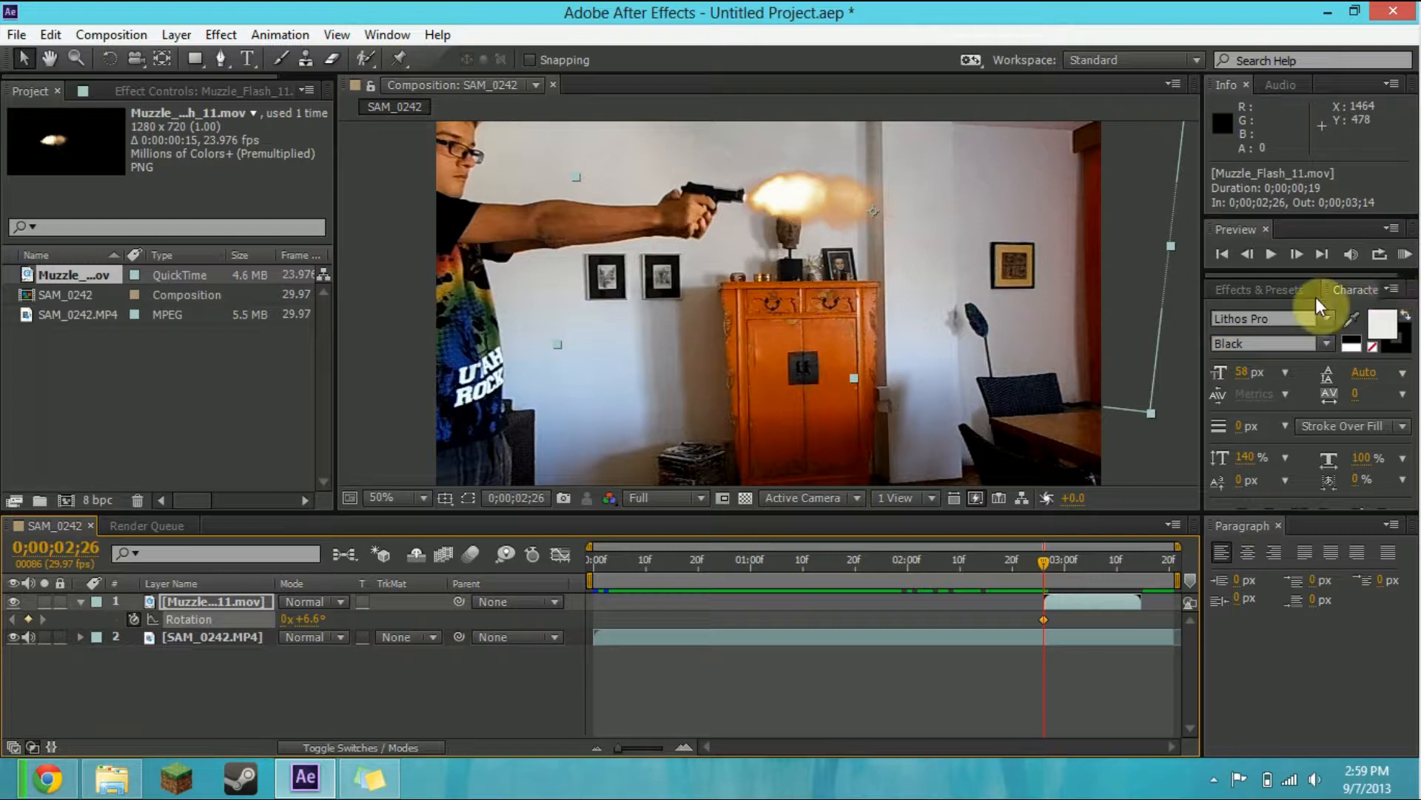
{"action": "left_click", "coordinate": [1295, 254]}
{"action": "left_click_drag", "start_coordinate": [788, 211], "coordinate": [785, 194]}
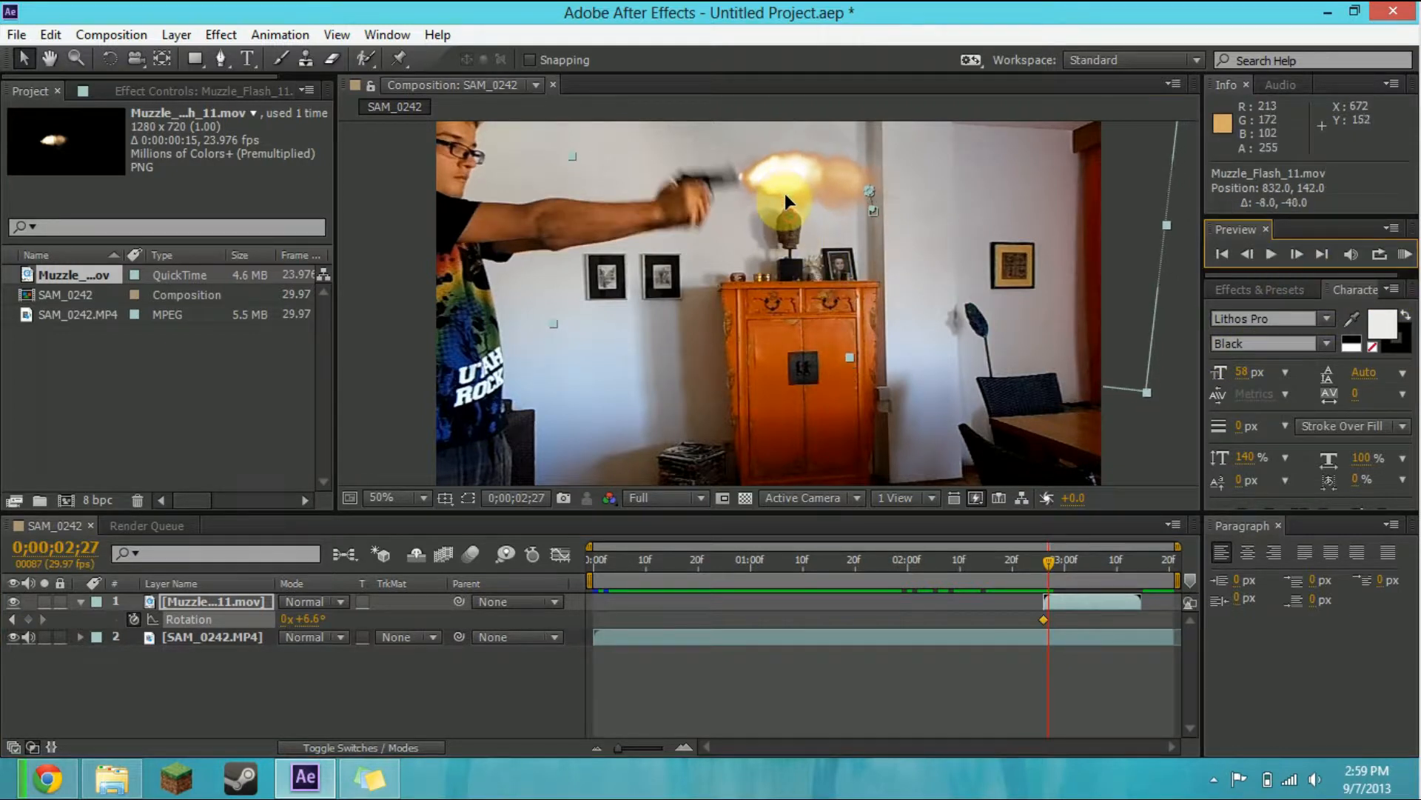
Step: On frame 0;00;02;27, rotate the muzzle flash to 3.3° and move it to position 834, 134 to match the recoiling gun
{"action": "left_click", "coordinate": [111, 59]}
{"action": "left_click_drag", "start_coordinate": [1151, 402], "coordinate": [1159, 377]}
{"action": "left_click", "coordinate": [20, 58]}
{"action": "left_click_drag", "start_coordinate": [784, 190], "coordinate": [783, 180]}
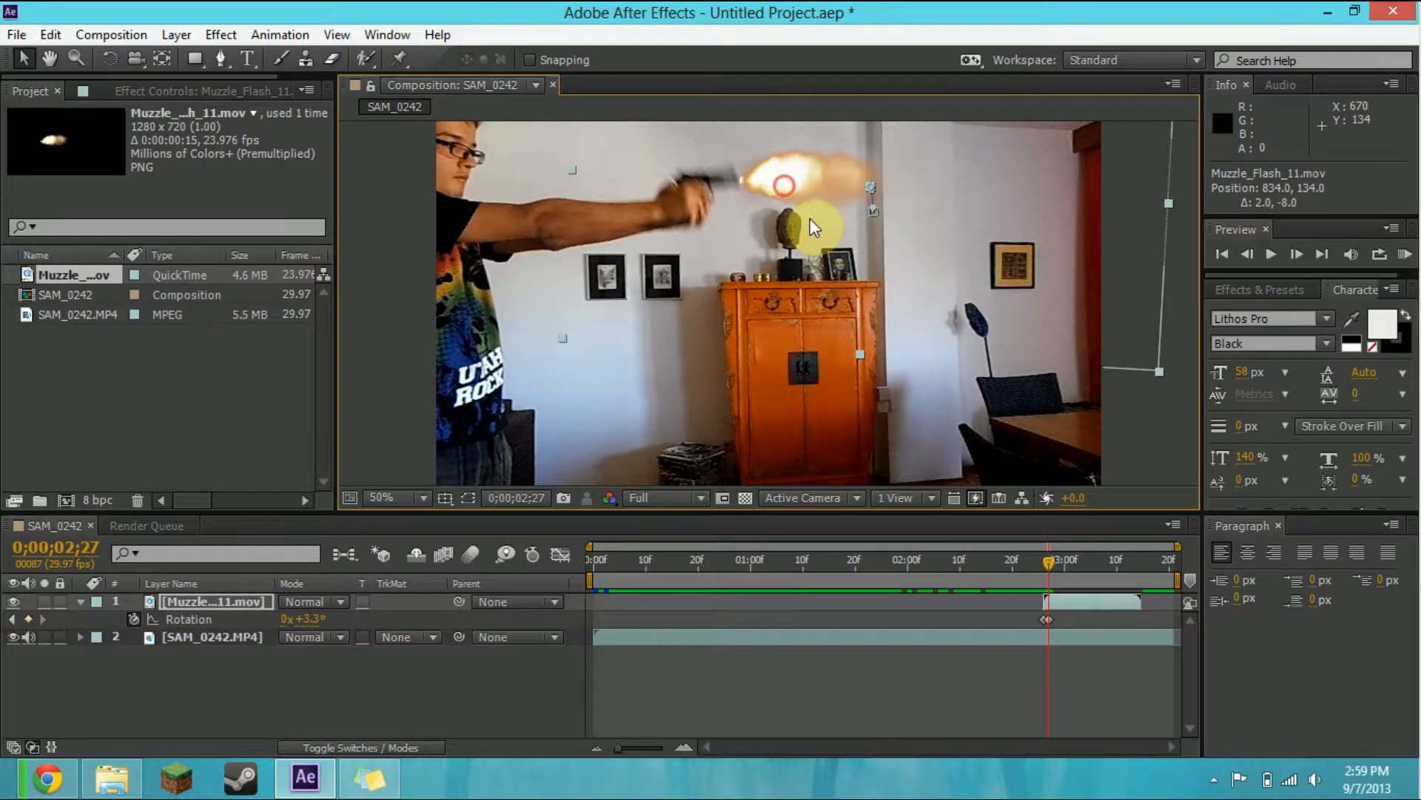
Step: Play a RAM preview of the composition to check the flash, and inspect frame 0;00;02;28
{"action": "left_click", "coordinate": [1168, 415]}
{"action": "left_click", "coordinate": [1405, 254]}
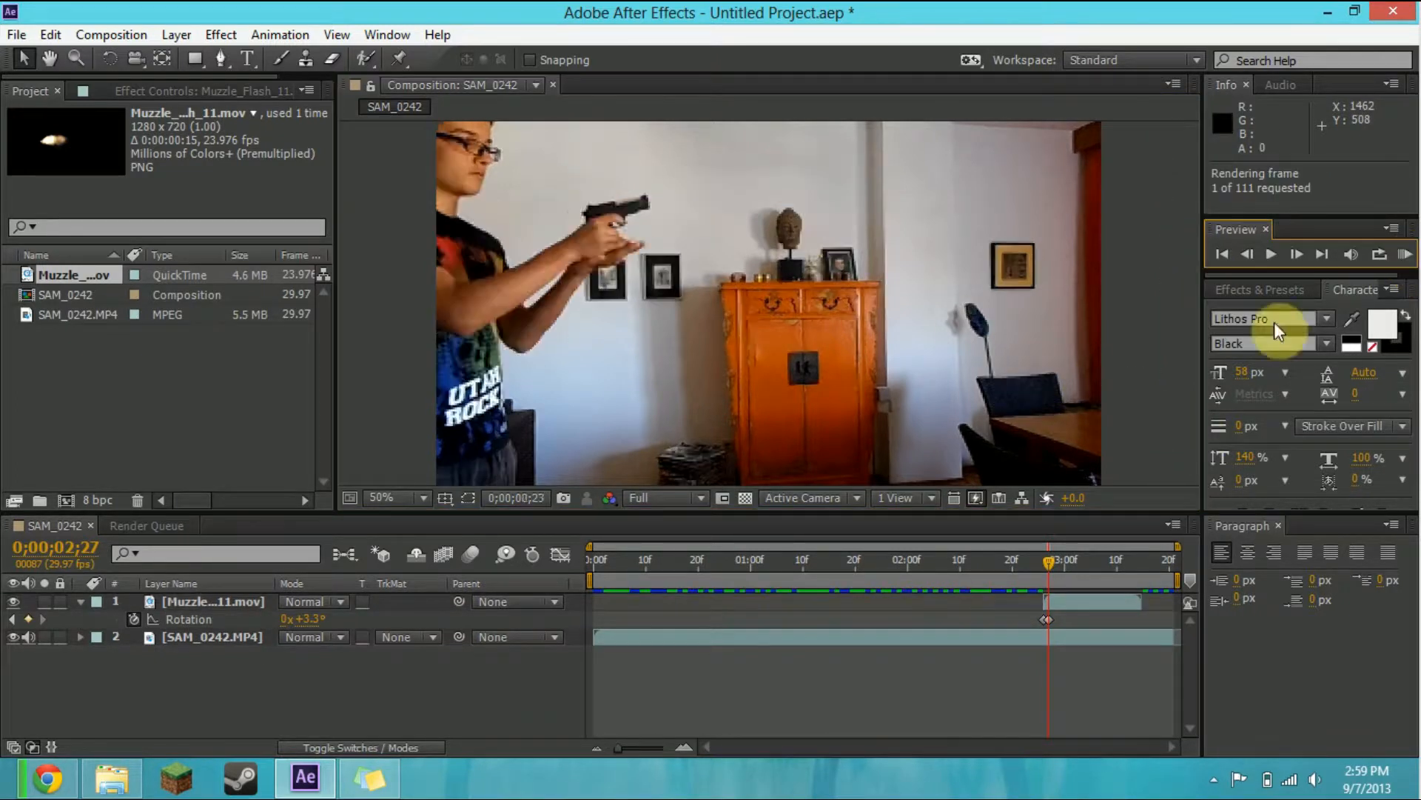
{"action": "left_click", "coordinate": [1170, 424]}
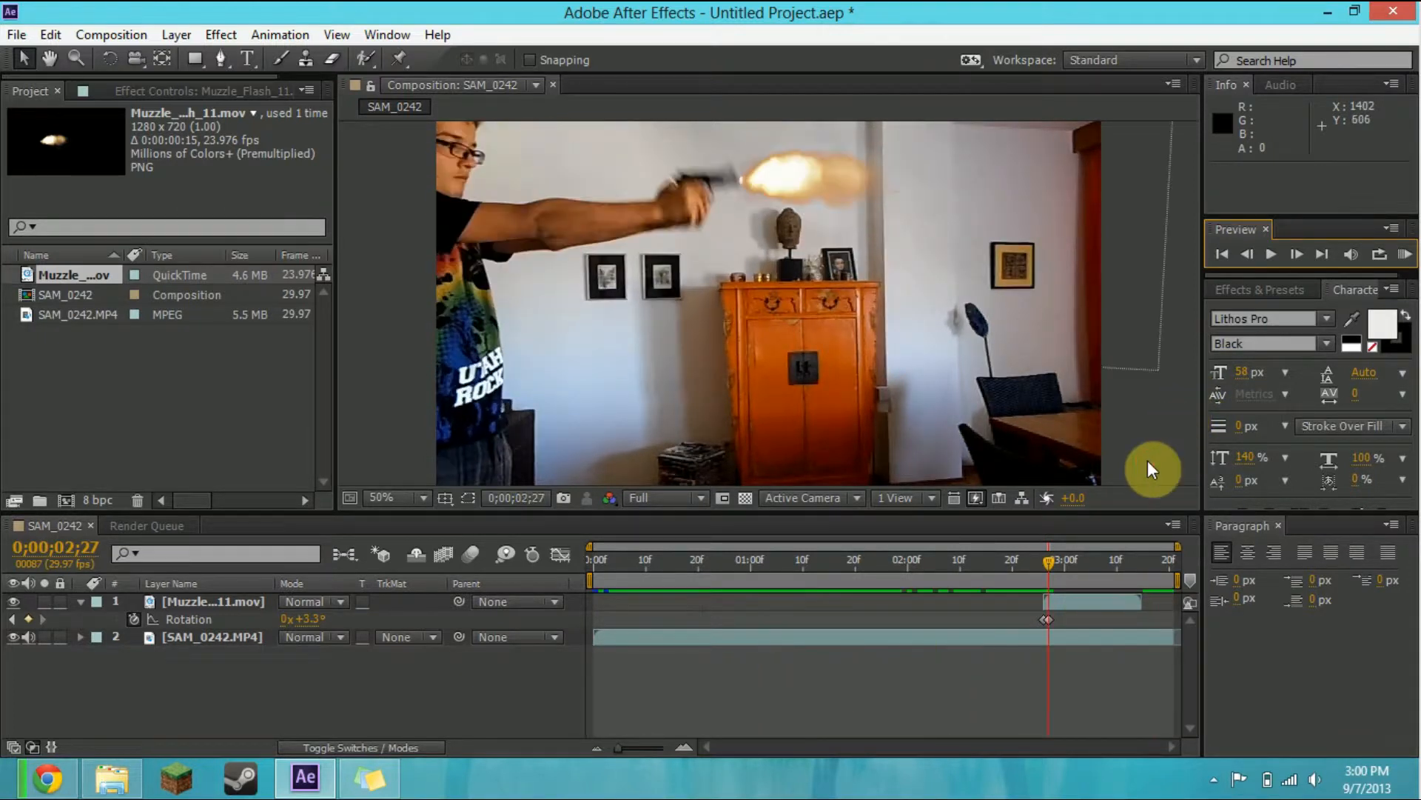
{"action": "left_click_drag", "start_coordinate": [1050, 568], "coordinate": [1053, 571]}
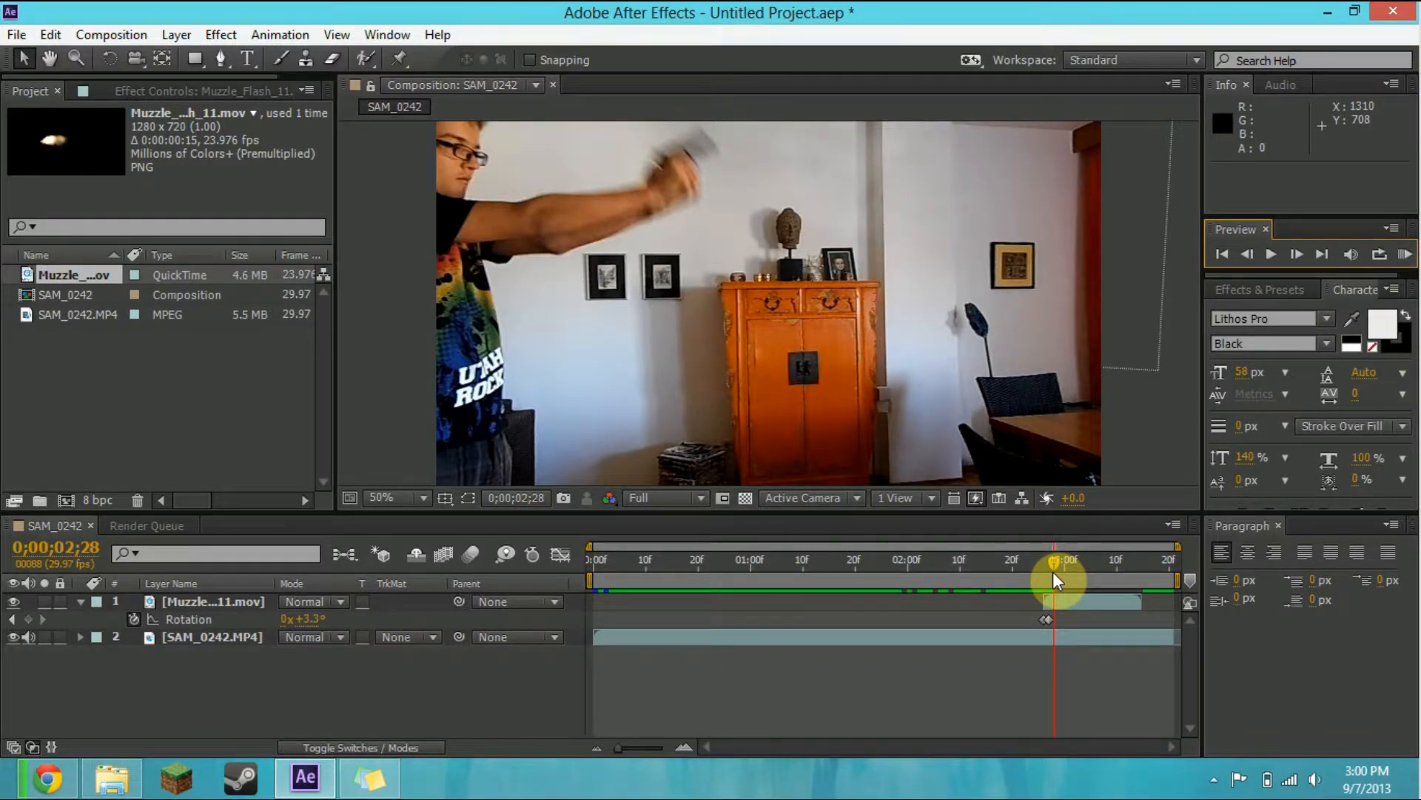
Step: Go to frame 0;00;01;02 and switch to File Explorer to open the Bonus_Sound_FX folder of Action Essentials 2
{"action": "left_click_drag", "start_coordinate": [1053, 572], "coordinate": [761, 559]}
{"action": "left_click", "coordinate": [108, 781]}
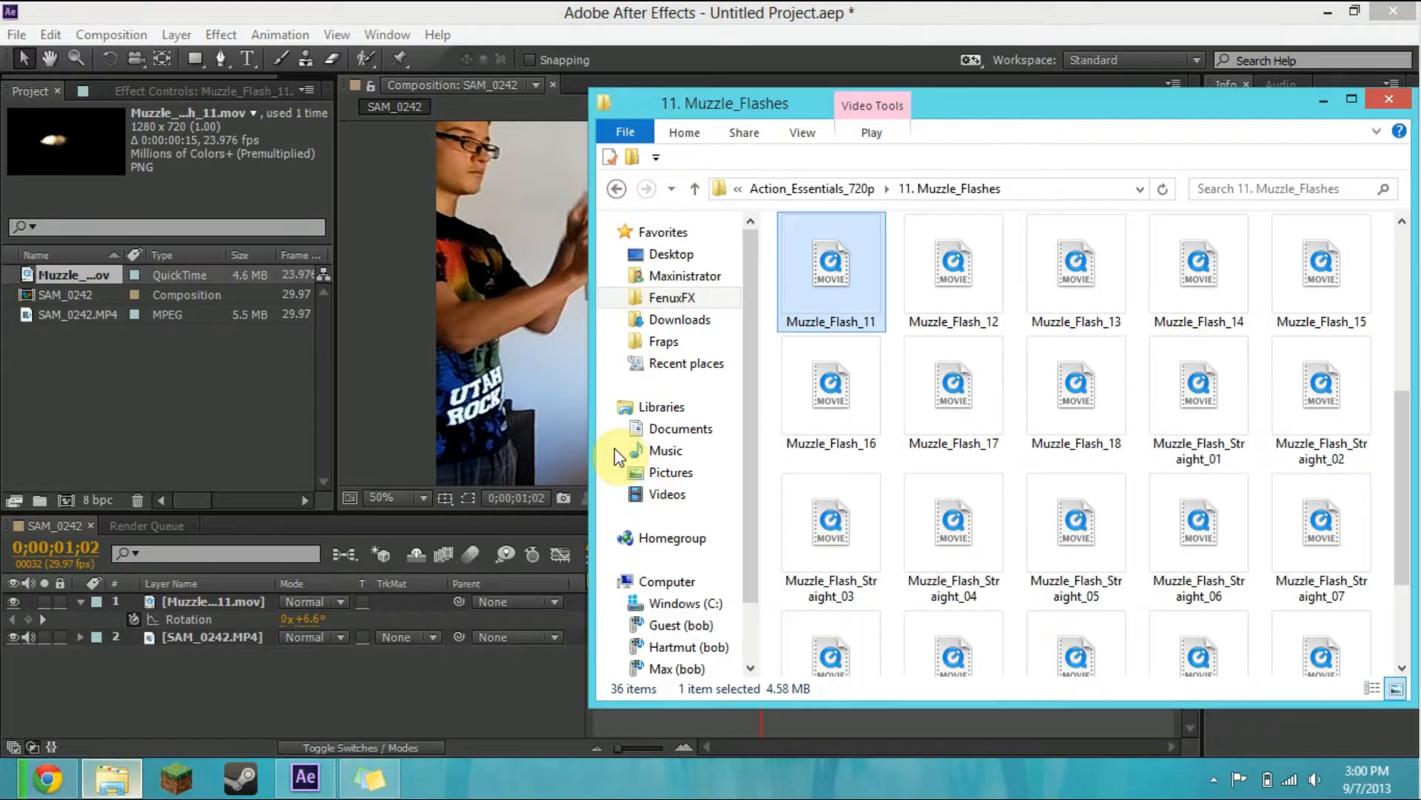
{"action": "left_click", "coordinate": [778, 188]}
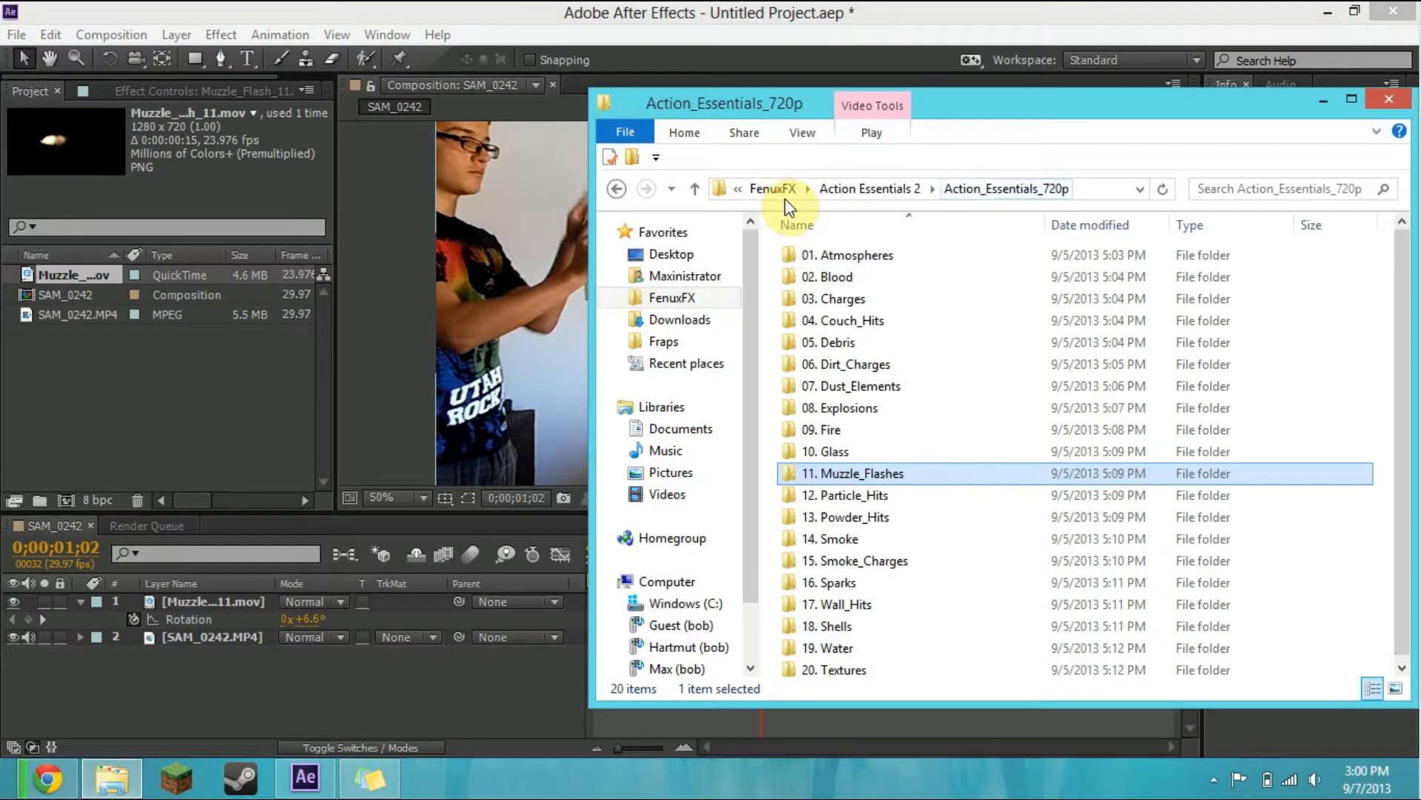
{"action": "left_click", "coordinate": [896, 190]}
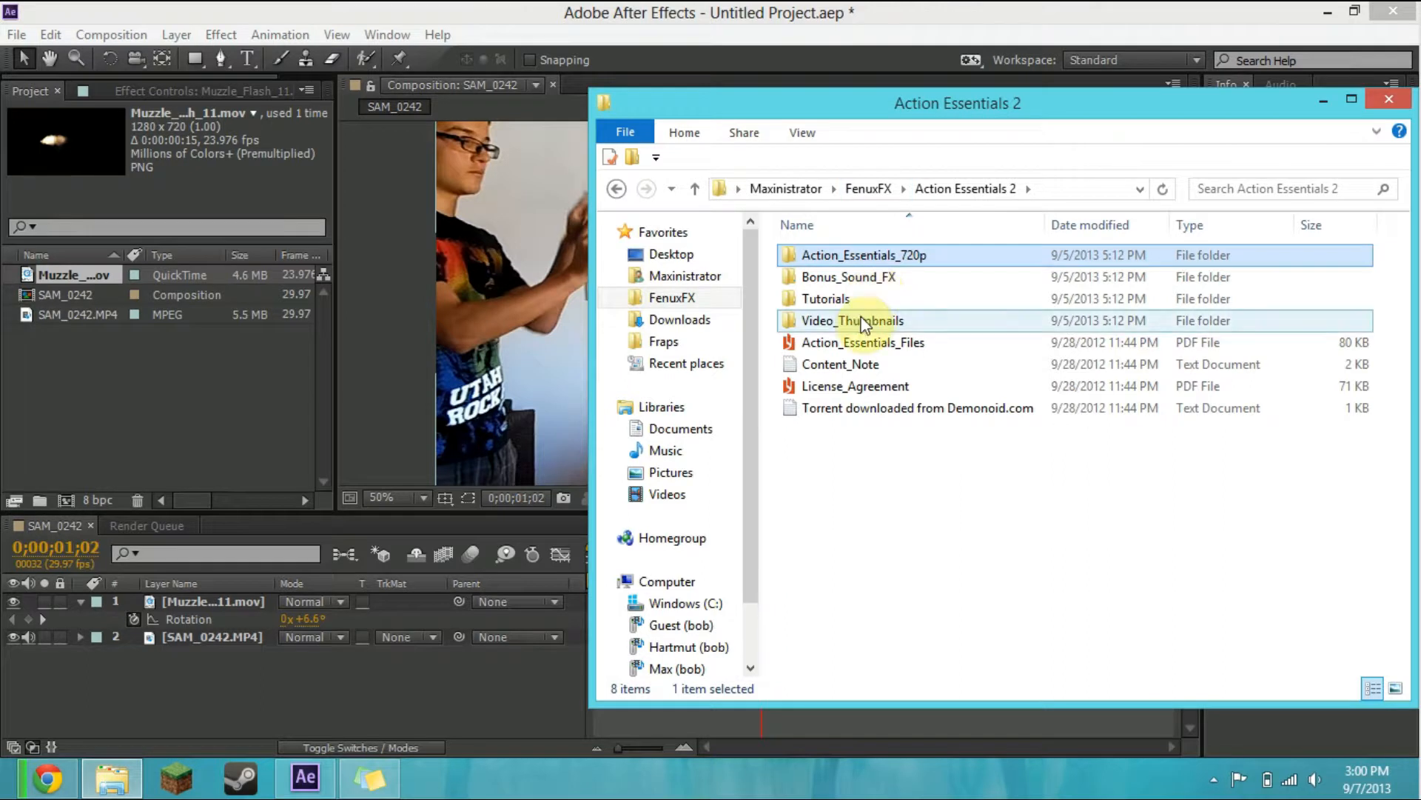
{"action": "double_click", "coordinate": [844, 277]}
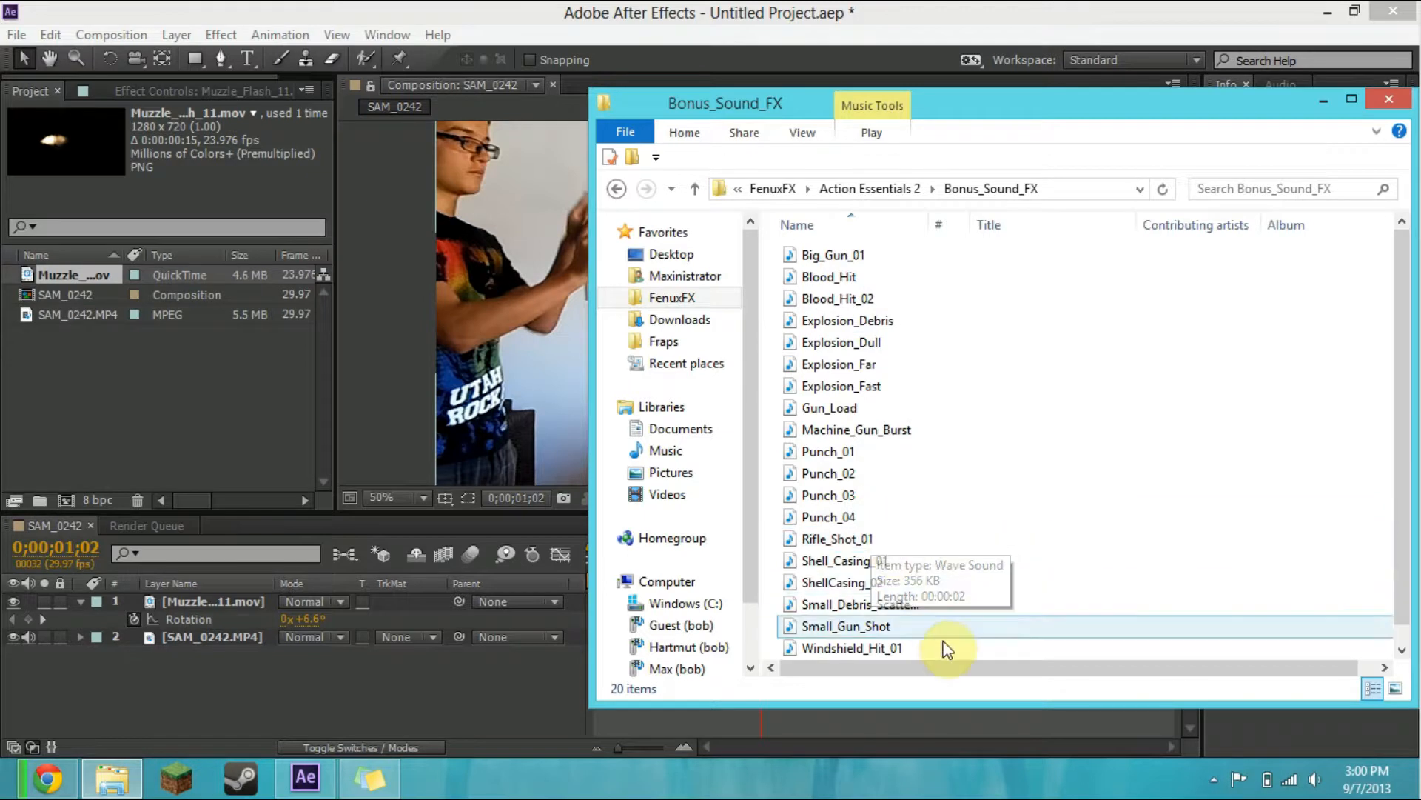
Step: Listen to the Gun_Load sound effect and close the media player
{"action": "left_click", "coordinate": [860, 411]}
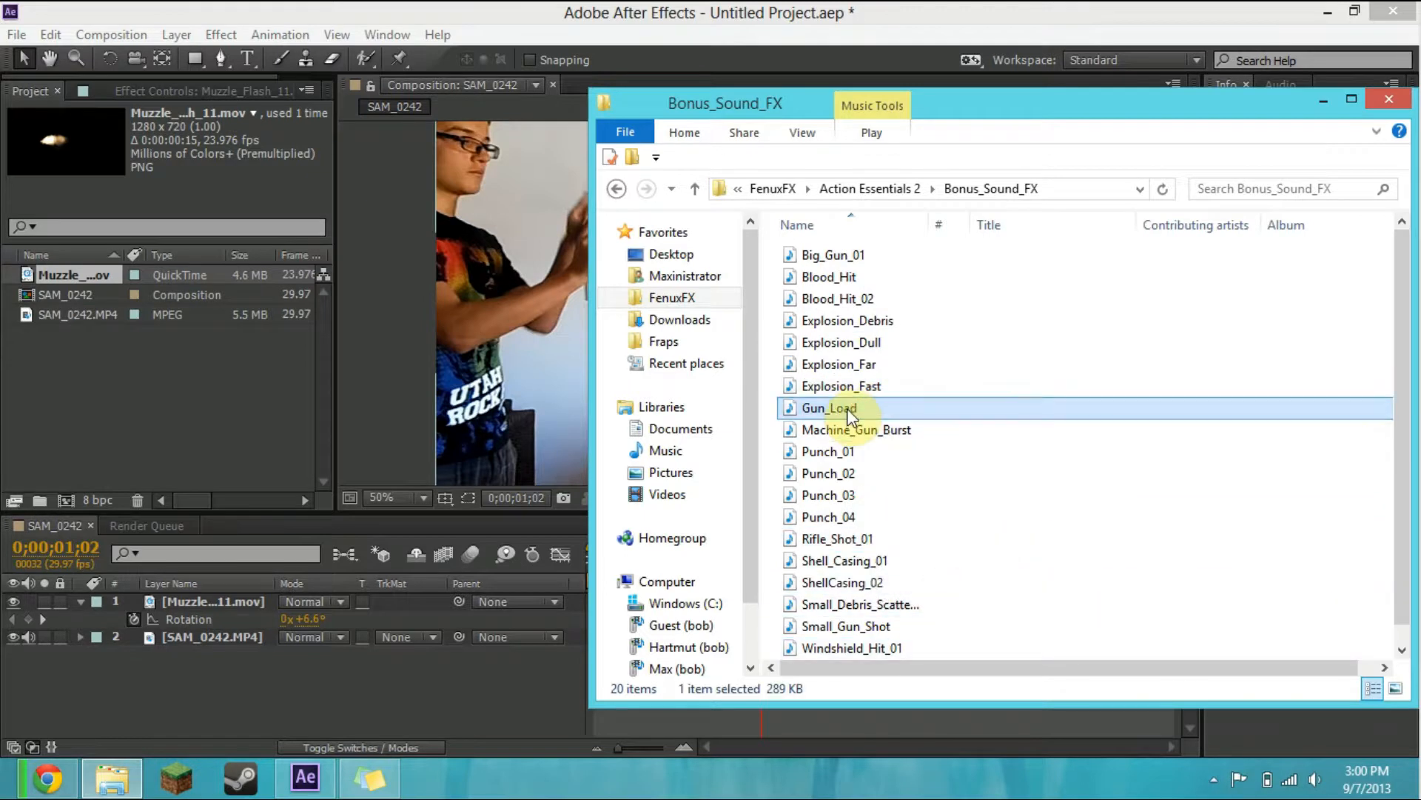
{"action": "double_click", "coordinate": [844, 408]}
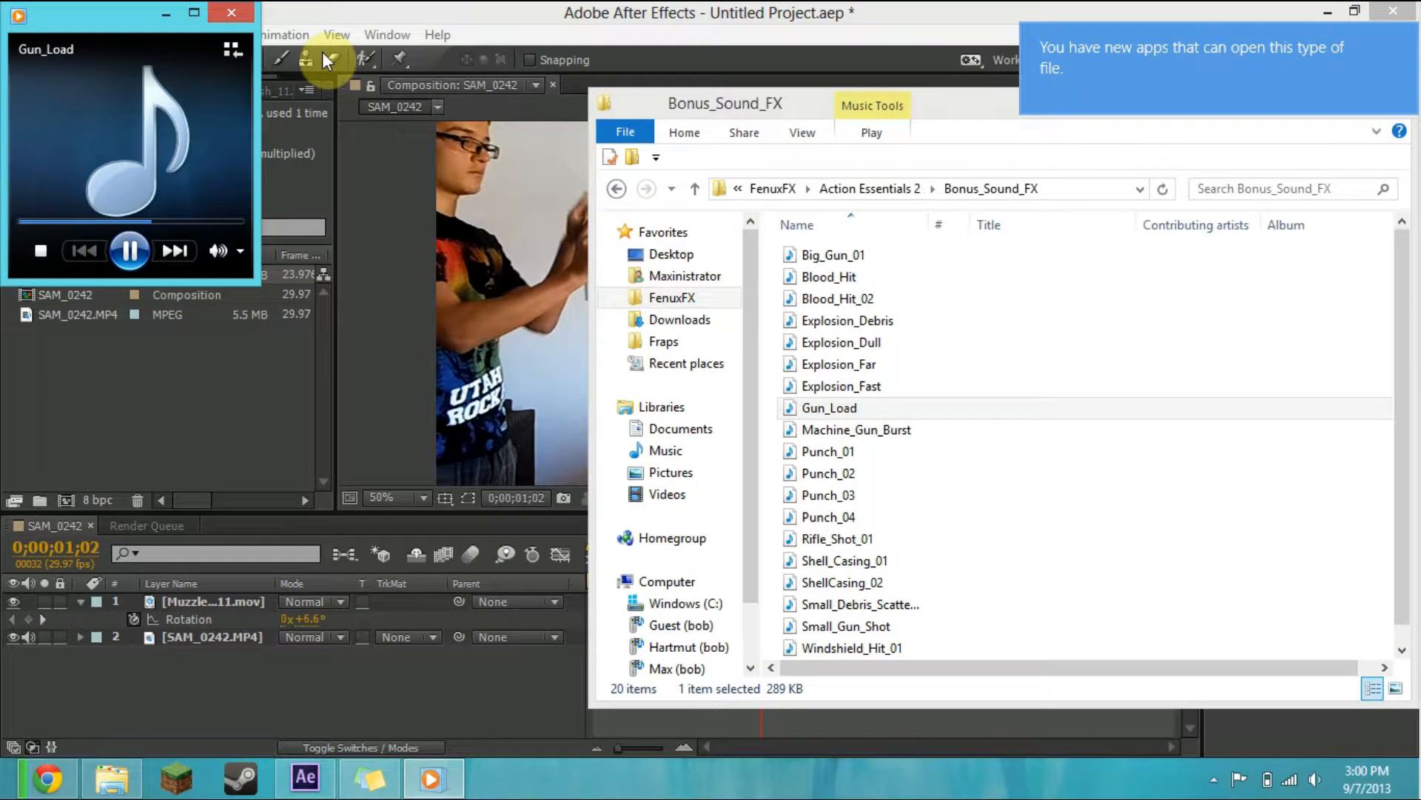
{"action": "left_click", "coordinate": [246, 14]}
{"action": "double_click", "coordinate": [859, 407]}
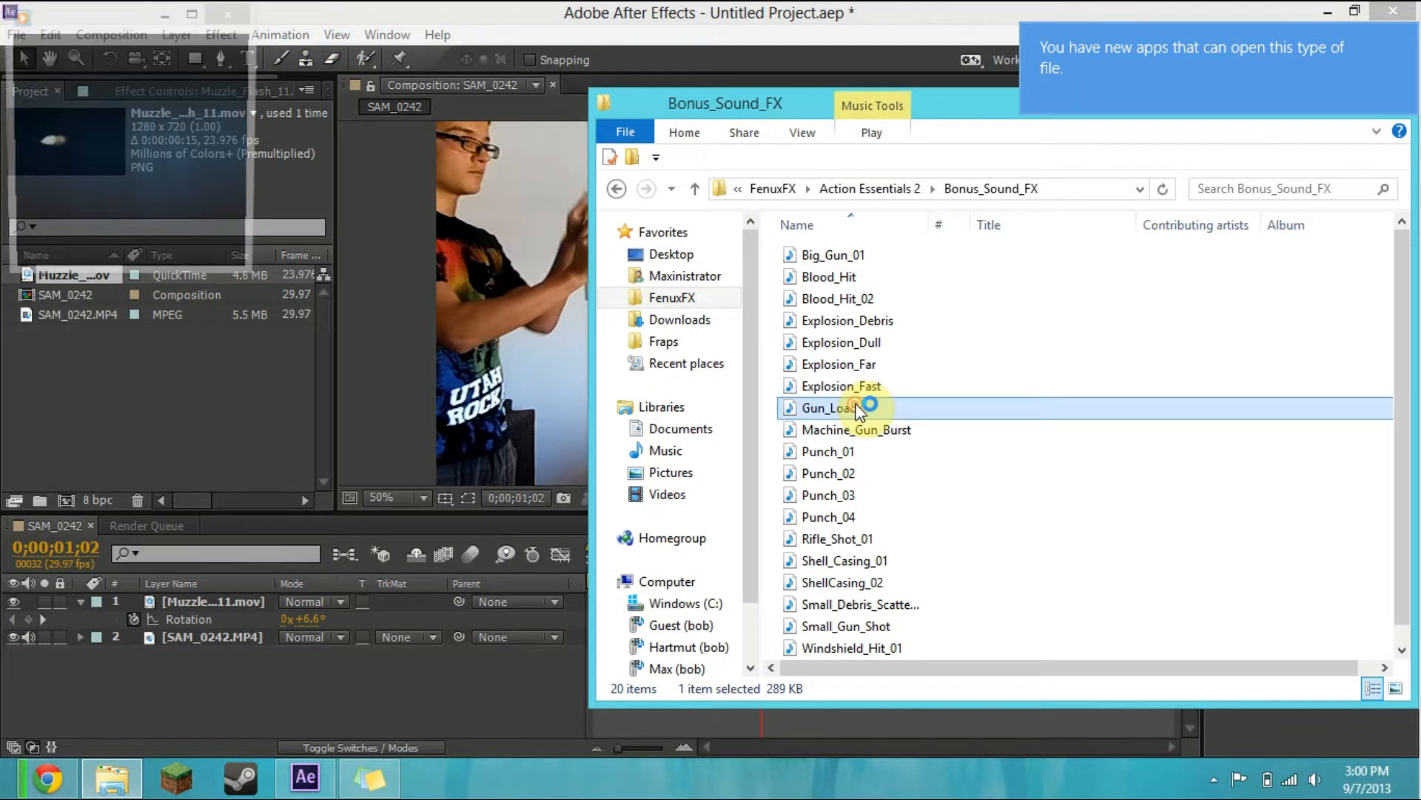
{"action": "left_click", "coordinate": [232, 12]}
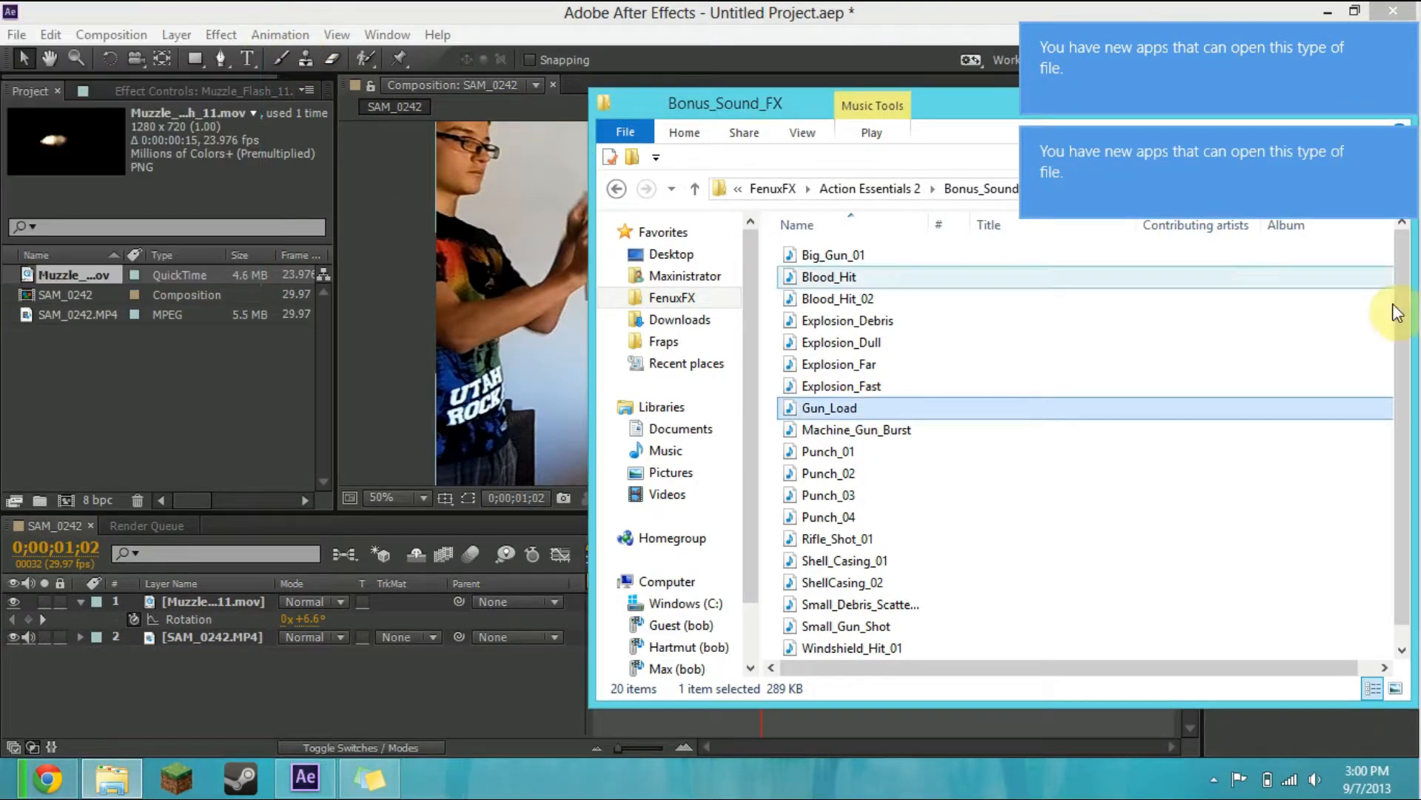
Step: Dismiss the file-type notifications, import Gun_Load into the After Effects project and add it as the top layer of the SAM_0242 composition
{"action": "left_click", "coordinate": [1403, 141]}
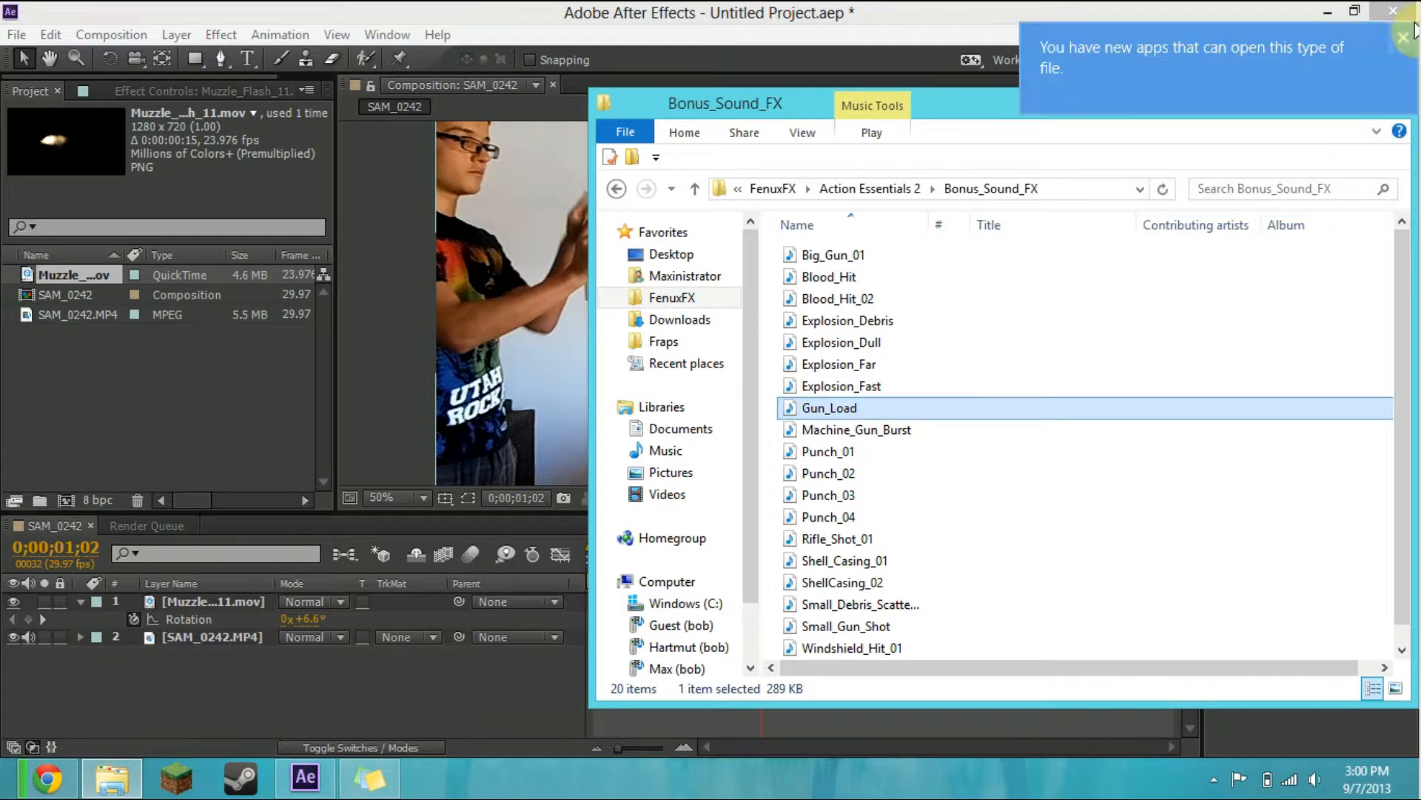
{"action": "left_click", "coordinate": [1404, 38]}
{"action": "left_click_drag", "start_coordinate": [853, 411], "coordinate": [77, 400]}
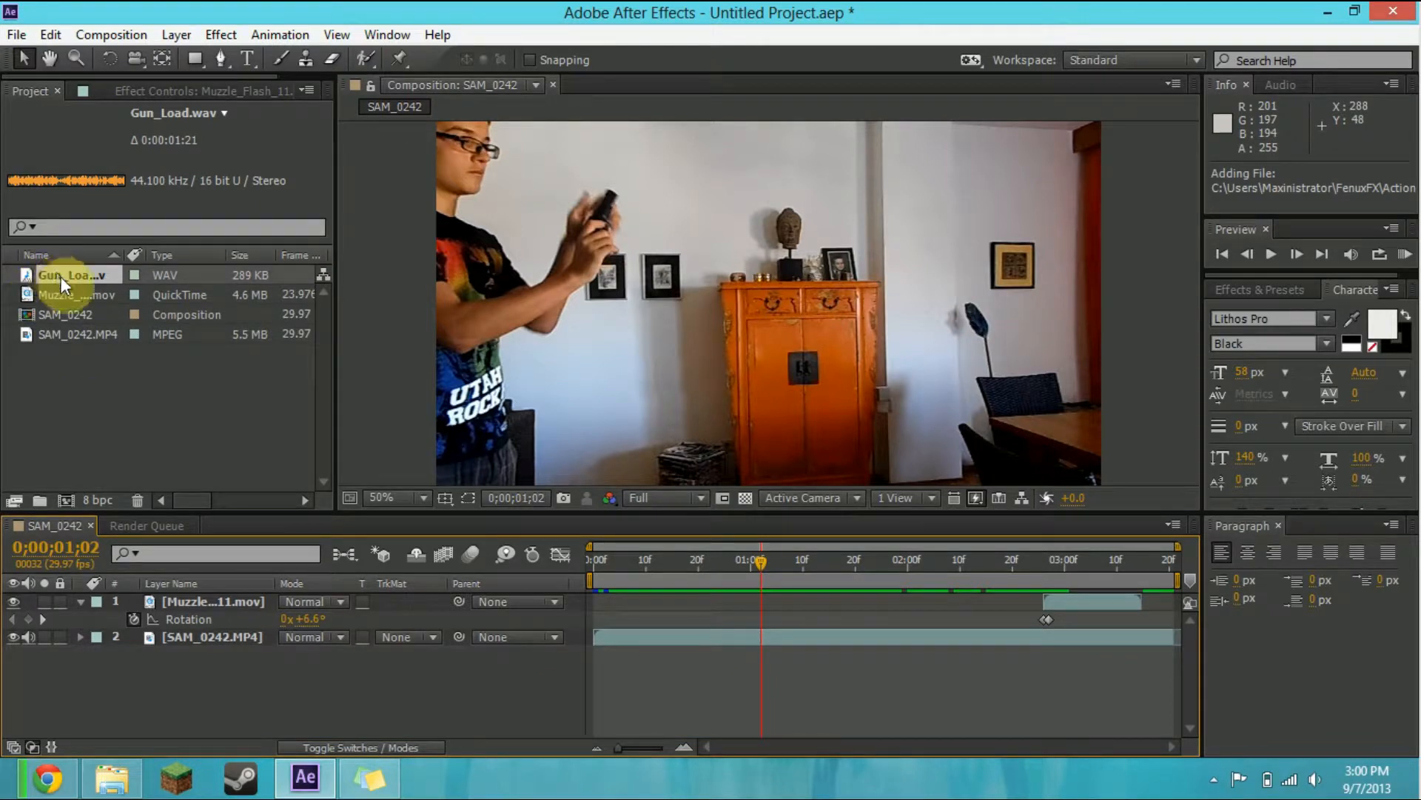
{"action": "left_click_drag", "start_coordinate": [65, 275], "coordinate": [208, 595]}
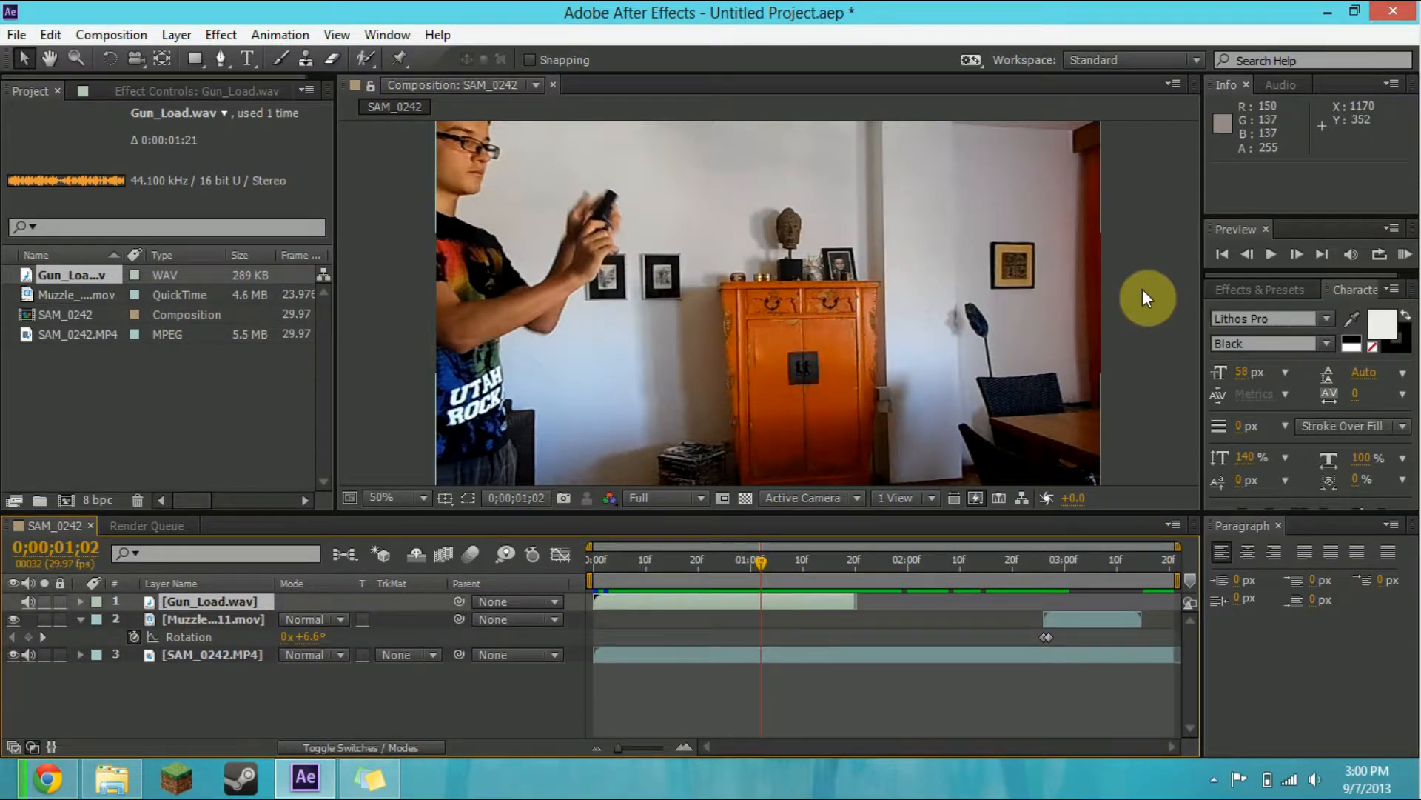
Step: Advance frame by frame to 0;00;01;12 and move the Gun_Load layer to start there
{"action": "left_click", "coordinate": [1296, 256]}
{"action": "left_click", "coordinate": [1295, 256]}
{"action": "left_click", "coordinate": [1296, 256]}
{"action": "left_click", "coordinate": [1295, 256]}
{"action": "left_click", "coordinate": [1295, 256]}
{"action": "left_click", "coordinate": [1295, 256]}
{"action": "left_click", "coordinate": [1296, 257]}
{"action": "left_click", "coordinate": [1296, 257]}
{"action": "left_click", "coordinate": [1296, 255]}
{"action": "left_click", "coordinate": [1296, 255]}
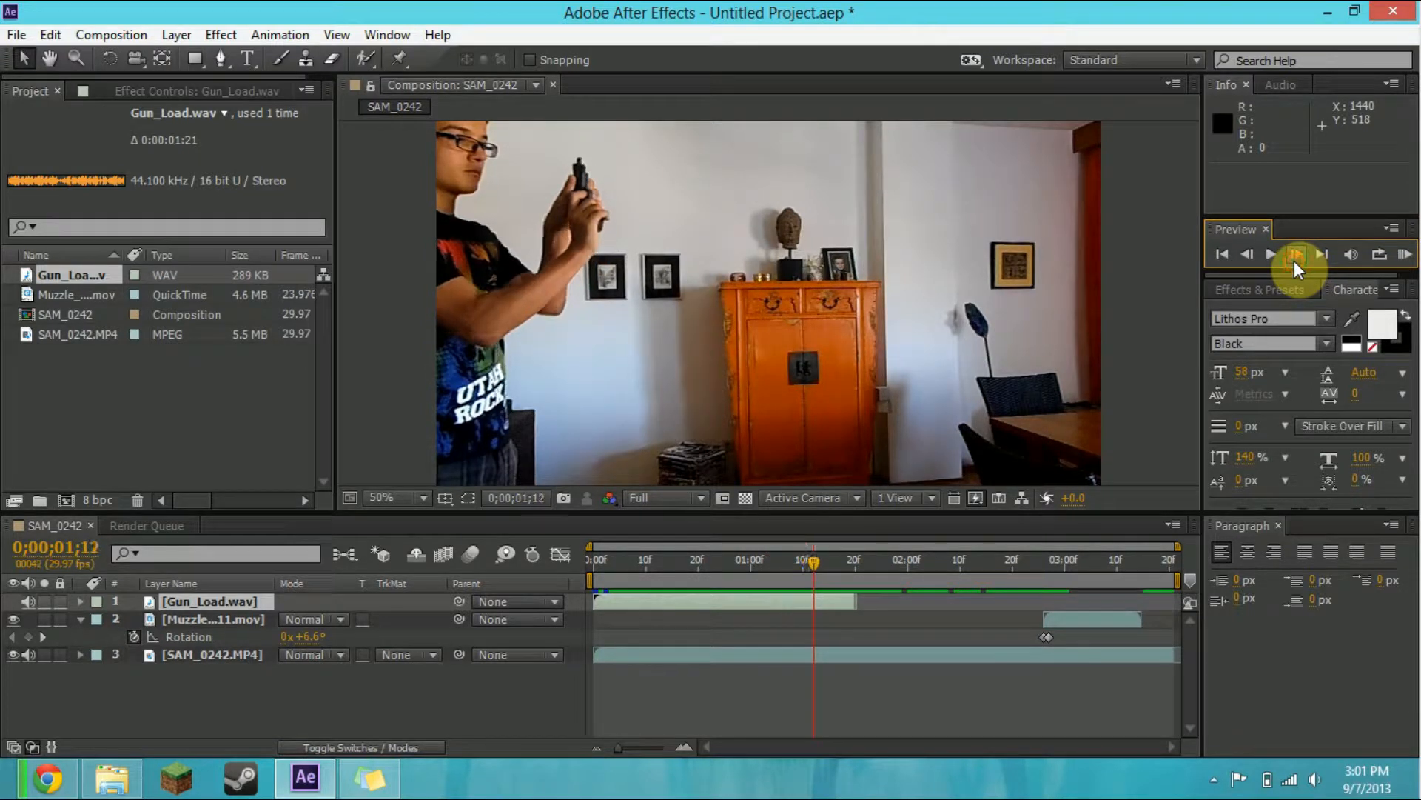
{"action": "left_click_drag", "start_coordinate": [624, 605], "coordinate": [832, 603]}
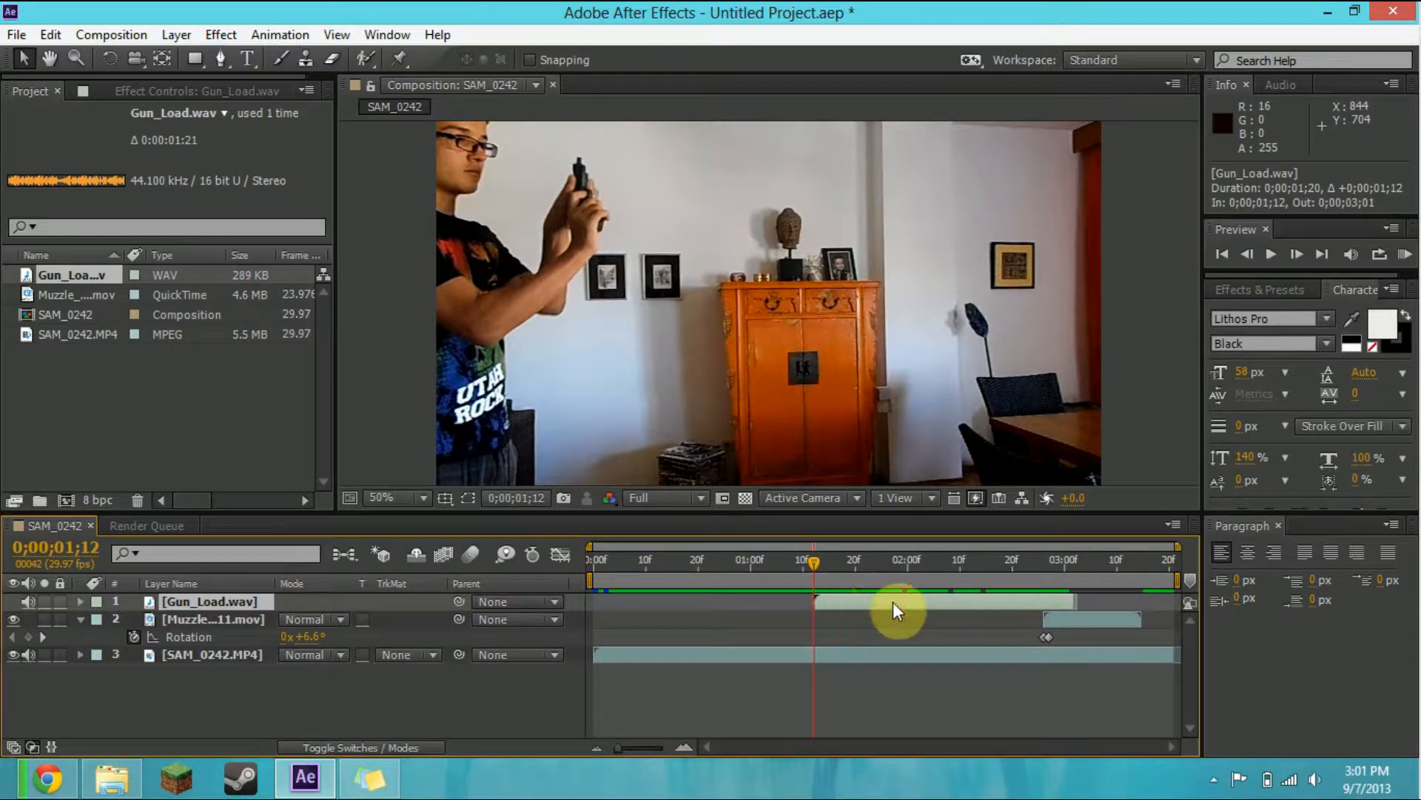
Step: Shift the Gun_Load layer earlier in small moves to start at about 0;00;01;03, checking the sound timing with RAM previews
{"action": "left_click", "coordinate": [1404, 256]}
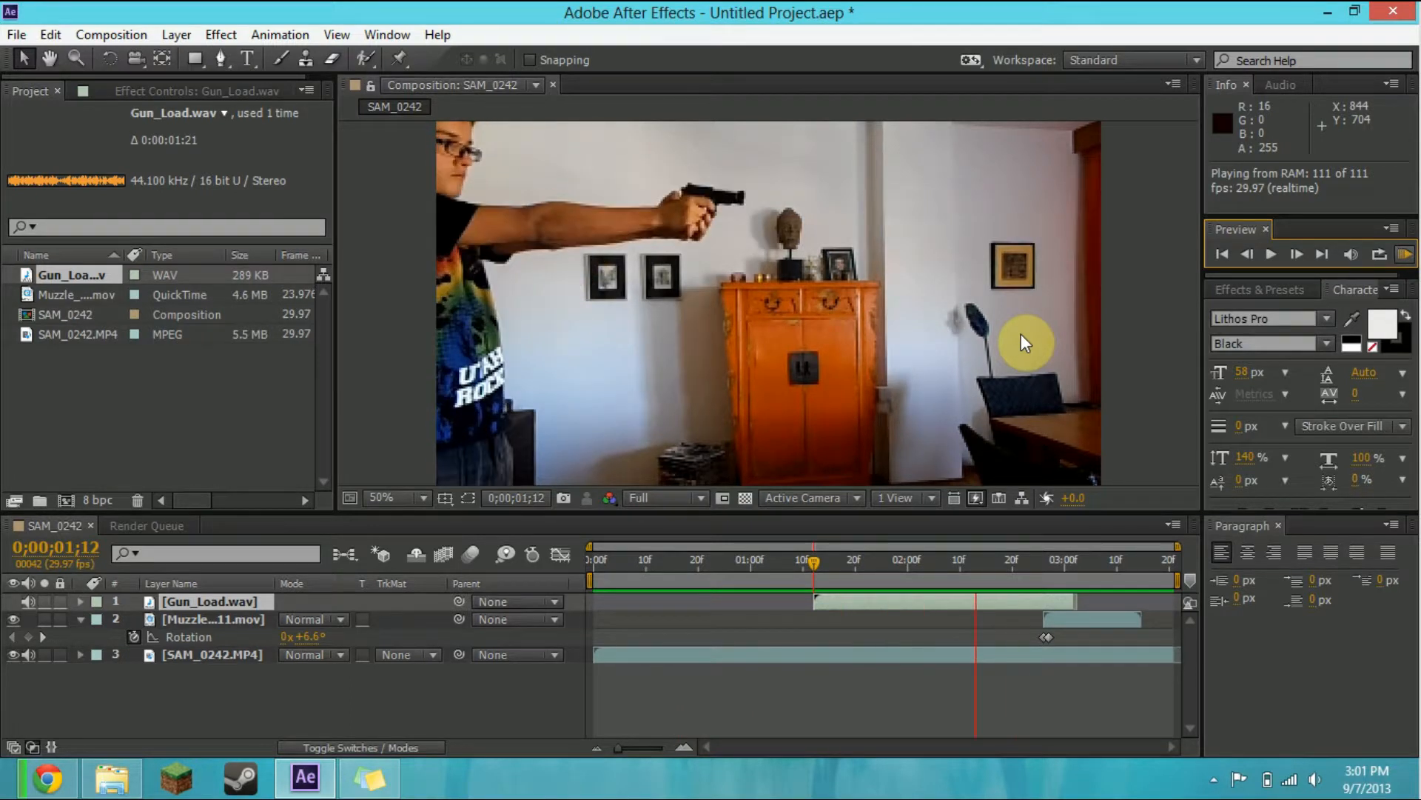
{"action": "key", "text": "space"}
{"action": "left_click", "coordinate": [837, 604]}
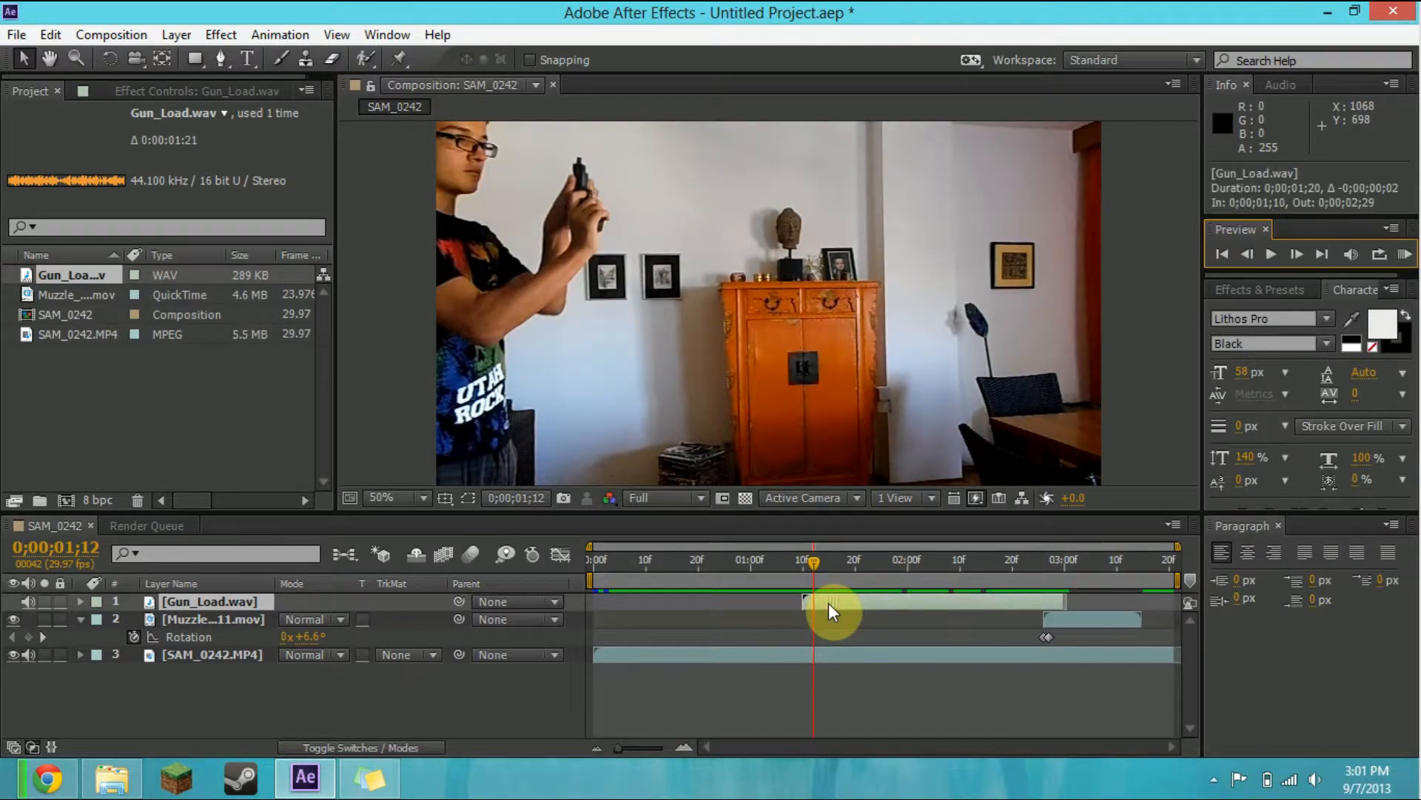
{"action": "left_click_drag", "start_coordinate": [829, 603], "coordinate": [824, 602]}
{"action": "left_click", "coordinate": [1404, 255]}
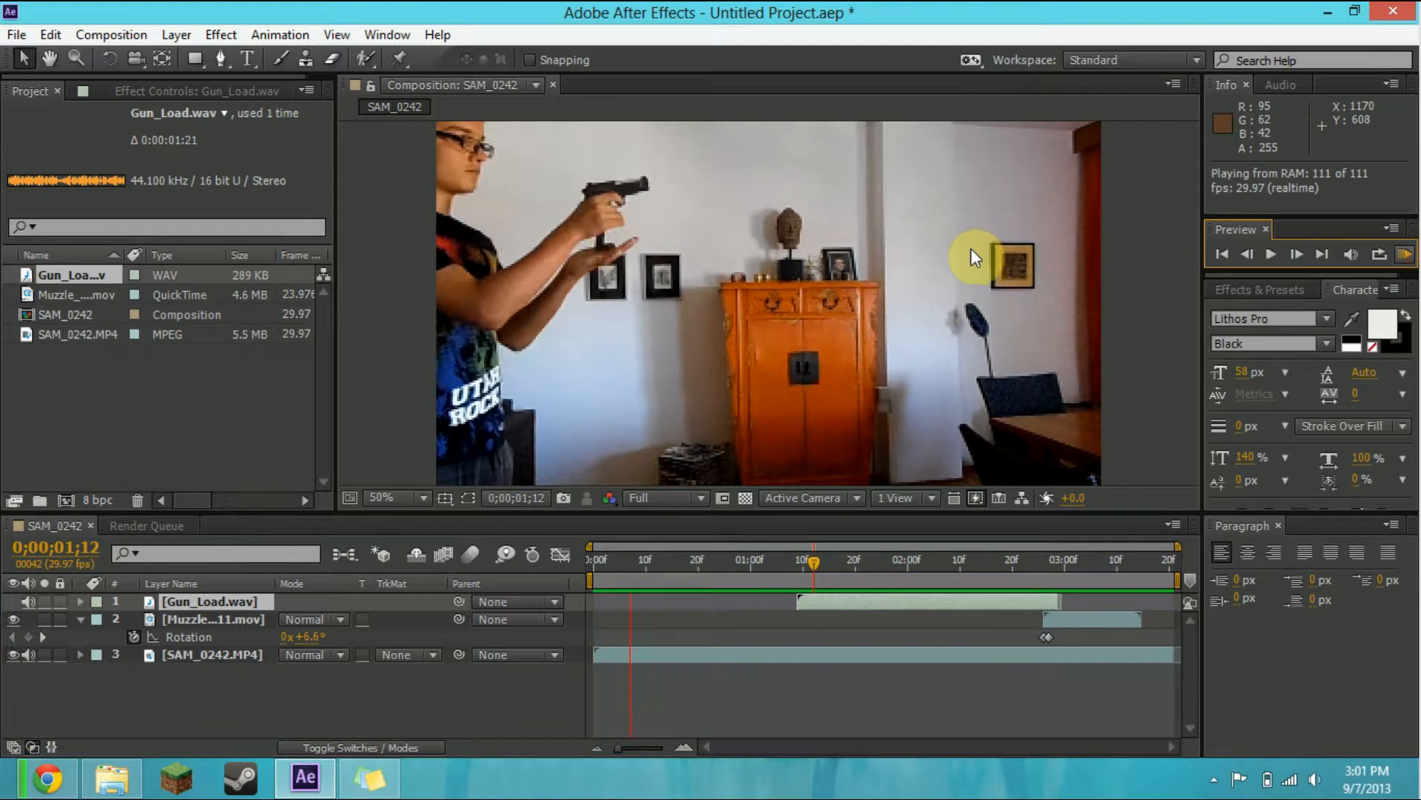
{"action": "left_click_drag", "start_coordinate": [834, 605], "coordinate": [804, 595]}
{"action": "left_click", "coordinate": [1405, 256]}
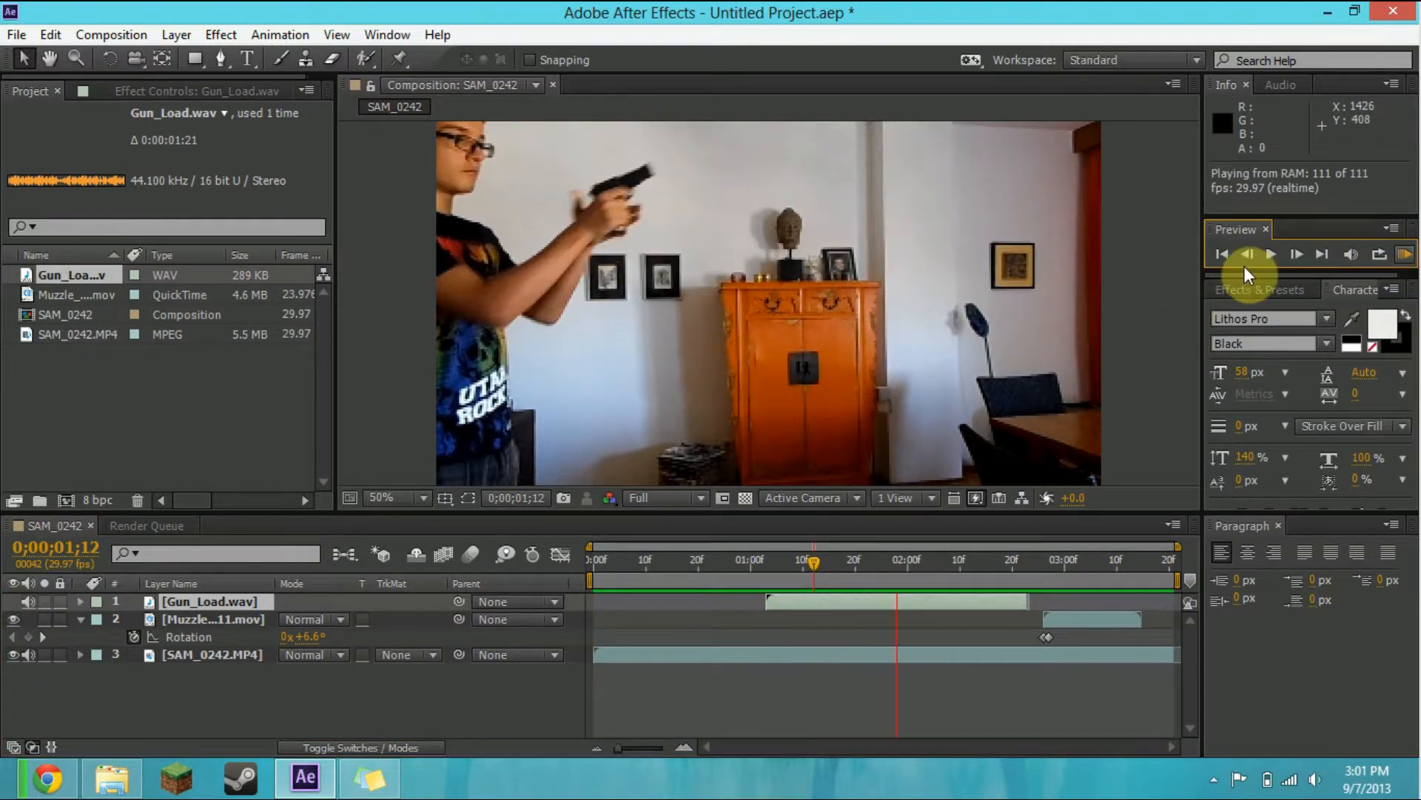
{"action": "left_click", "coordinate": [1160, 273]}
Step: Fine-tune the Gun_Load layer to start at 0;00;00;27, checking its sync with the loading motion in RAM previews
{"action": "left_click_drag", "start_coordinate": [873, 592], "coordinate": [828, 603]}
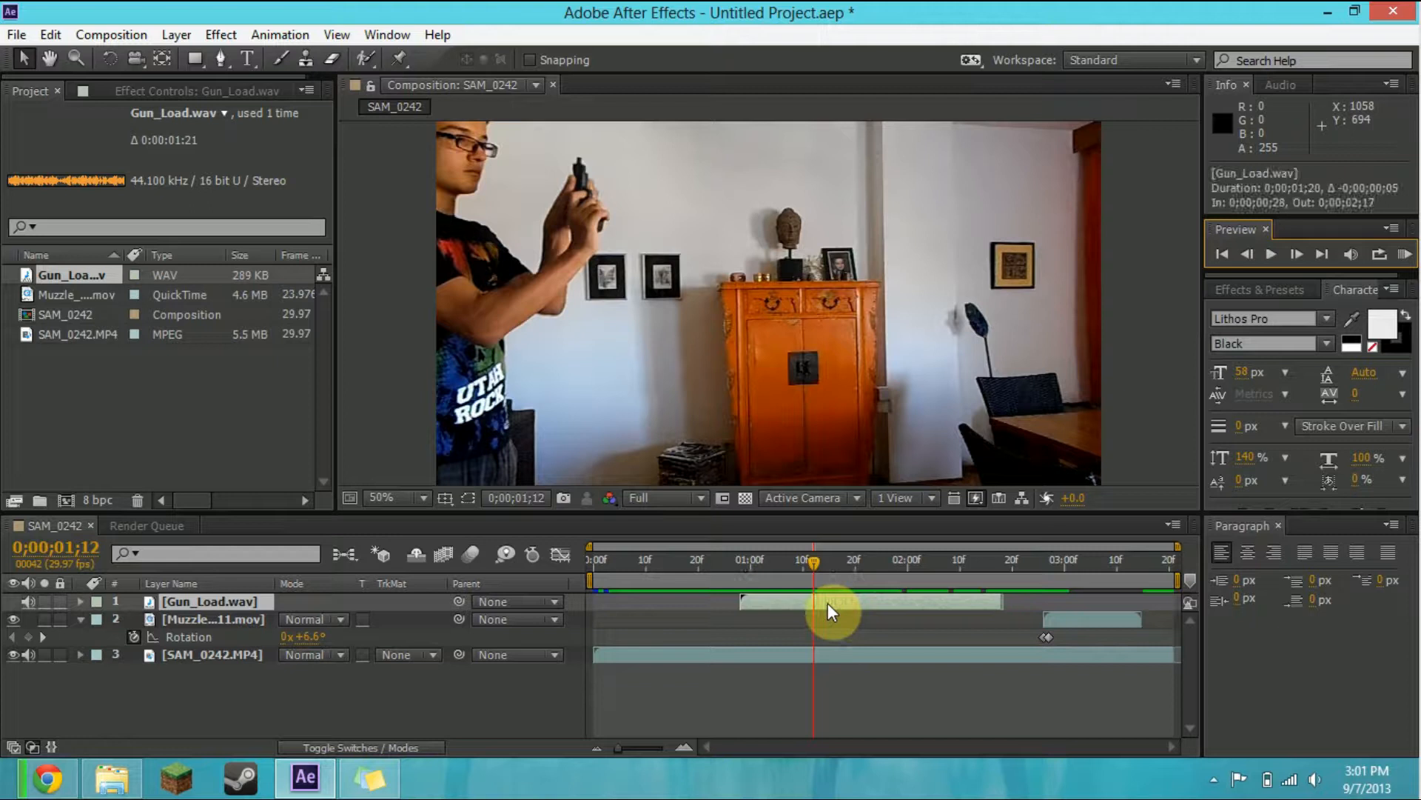
{"action": "left_click", "coordinate": [1404, 255]}
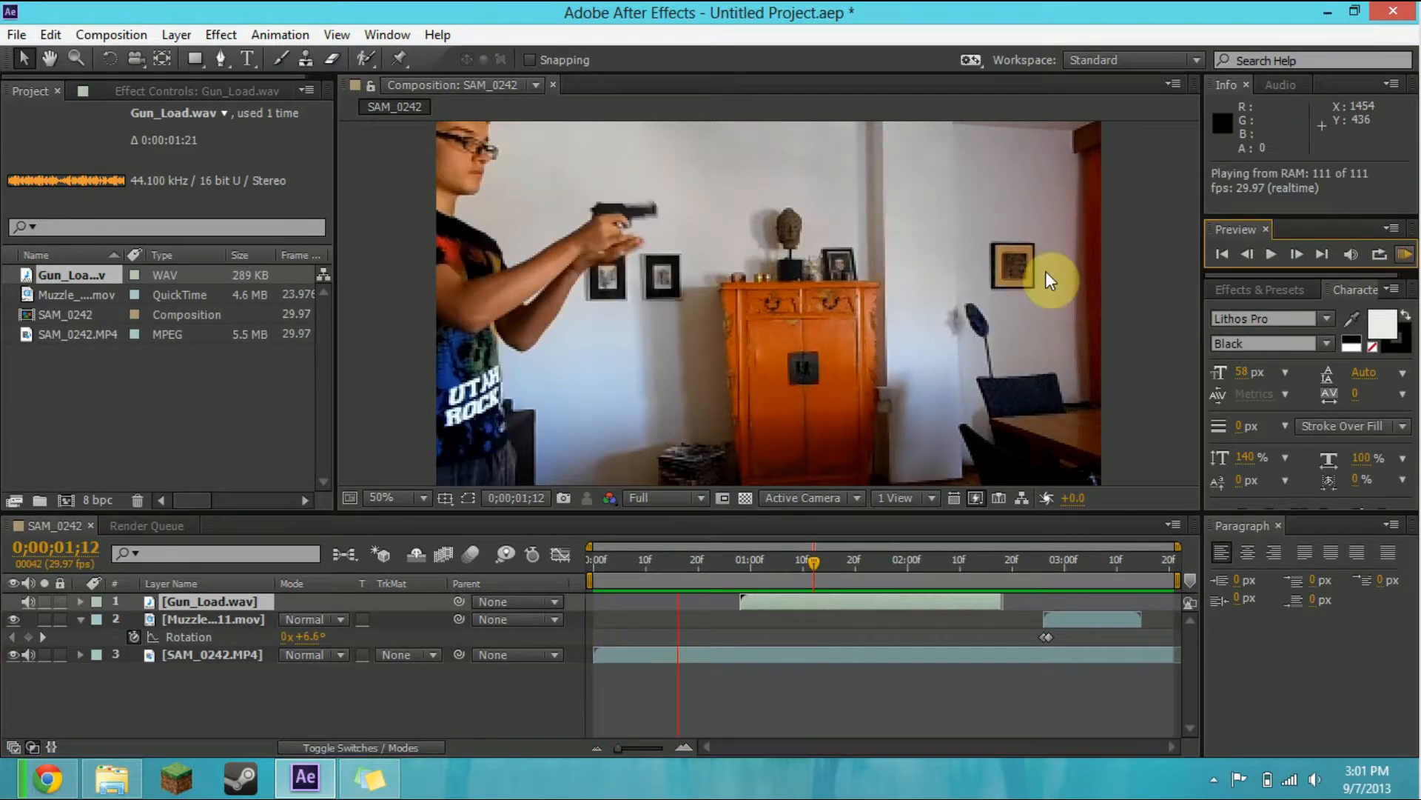
{"action": "left_click", "coordinate": [1150, 274]}
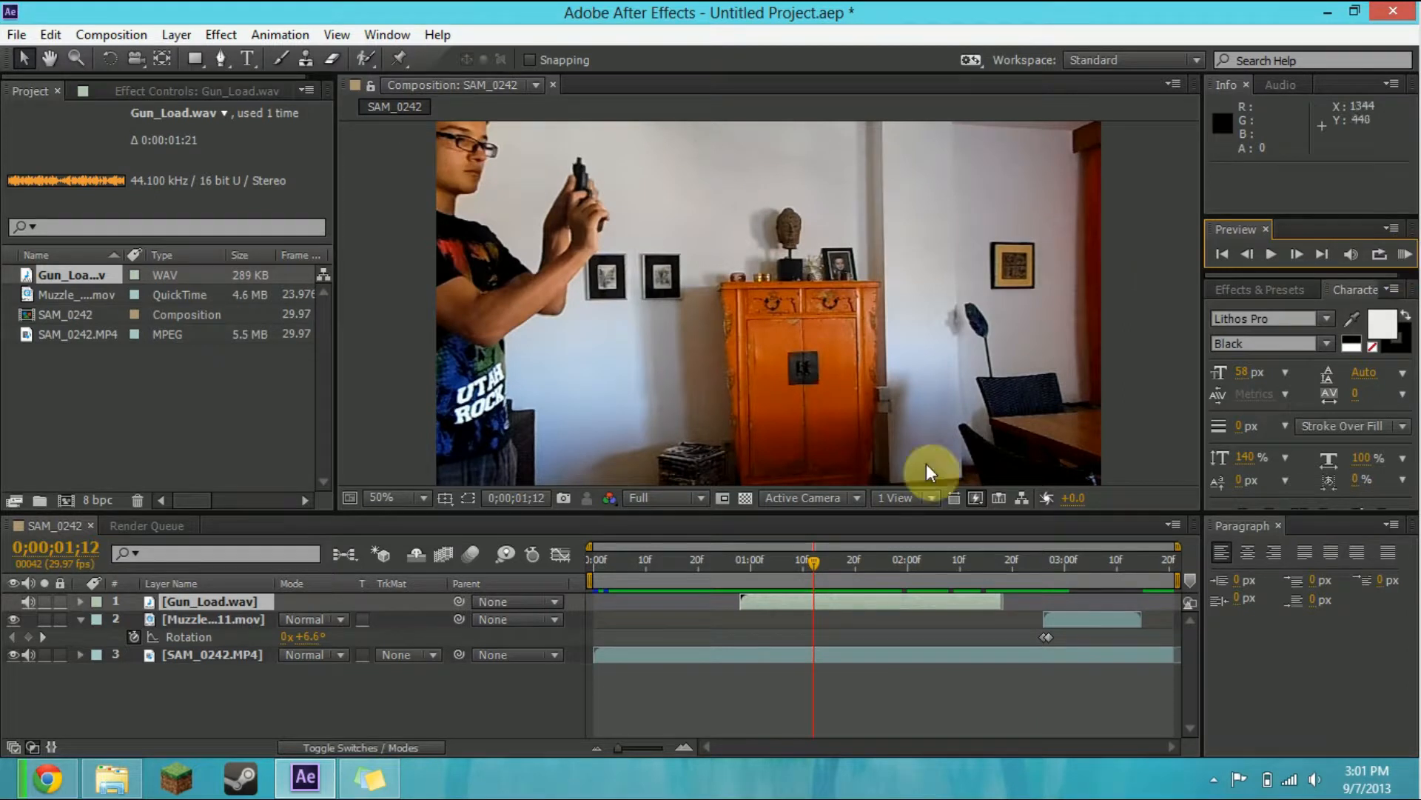
{"action": "left_click_drag", "start_coordinate": [886, 603], "coordinate": [878, 602]}
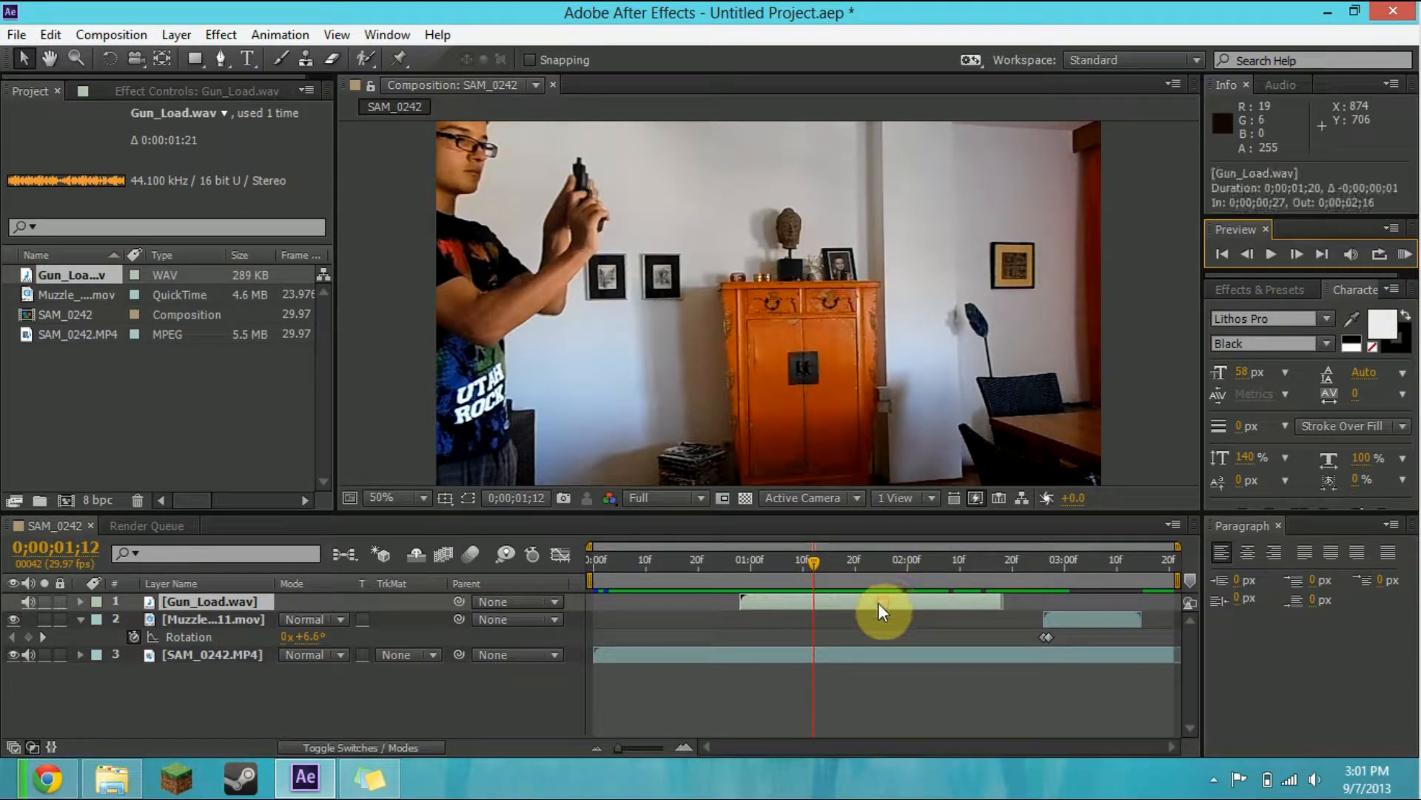
{"action": "left_click", "coordinate": [1405, 254]}
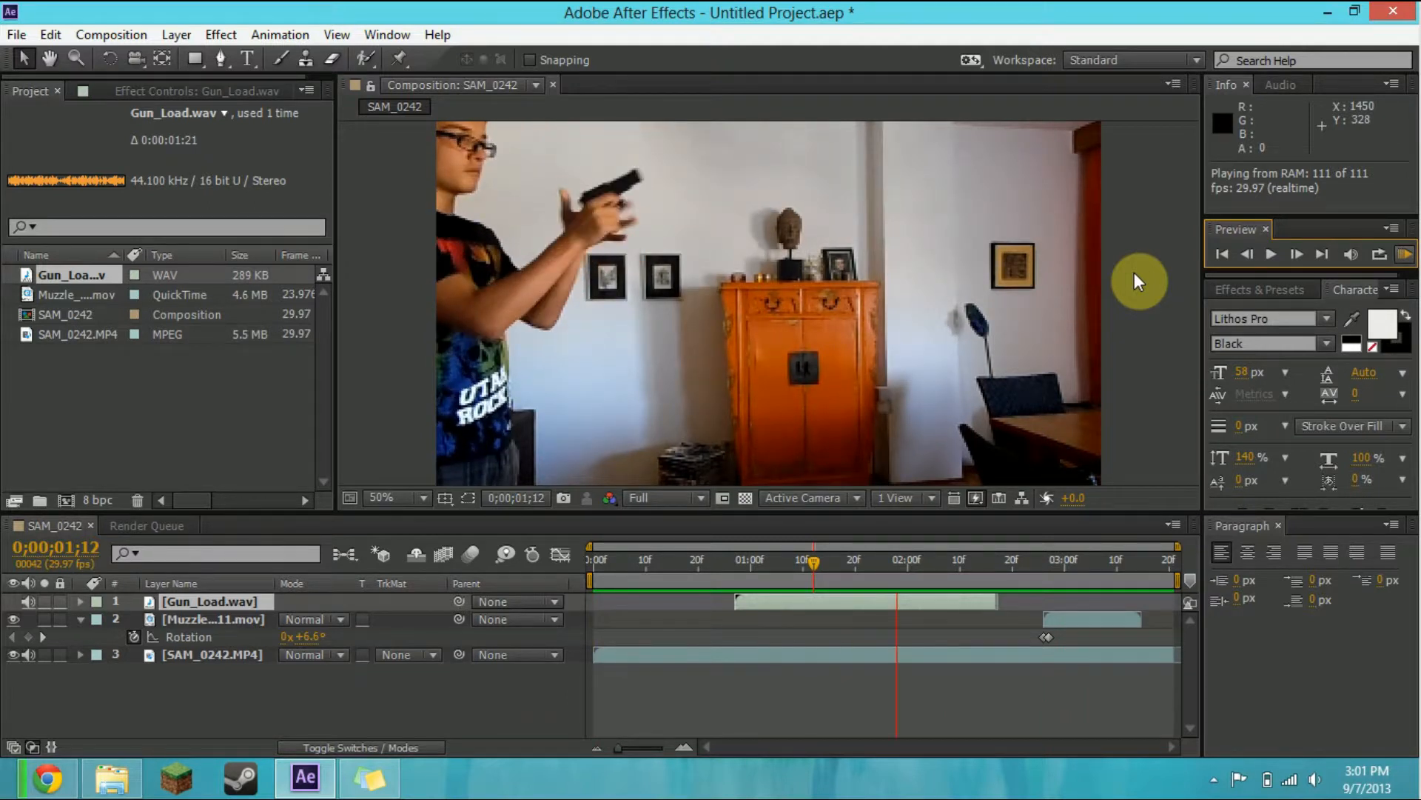
{"action": "left_click", "coordinate": [1134, 272]}
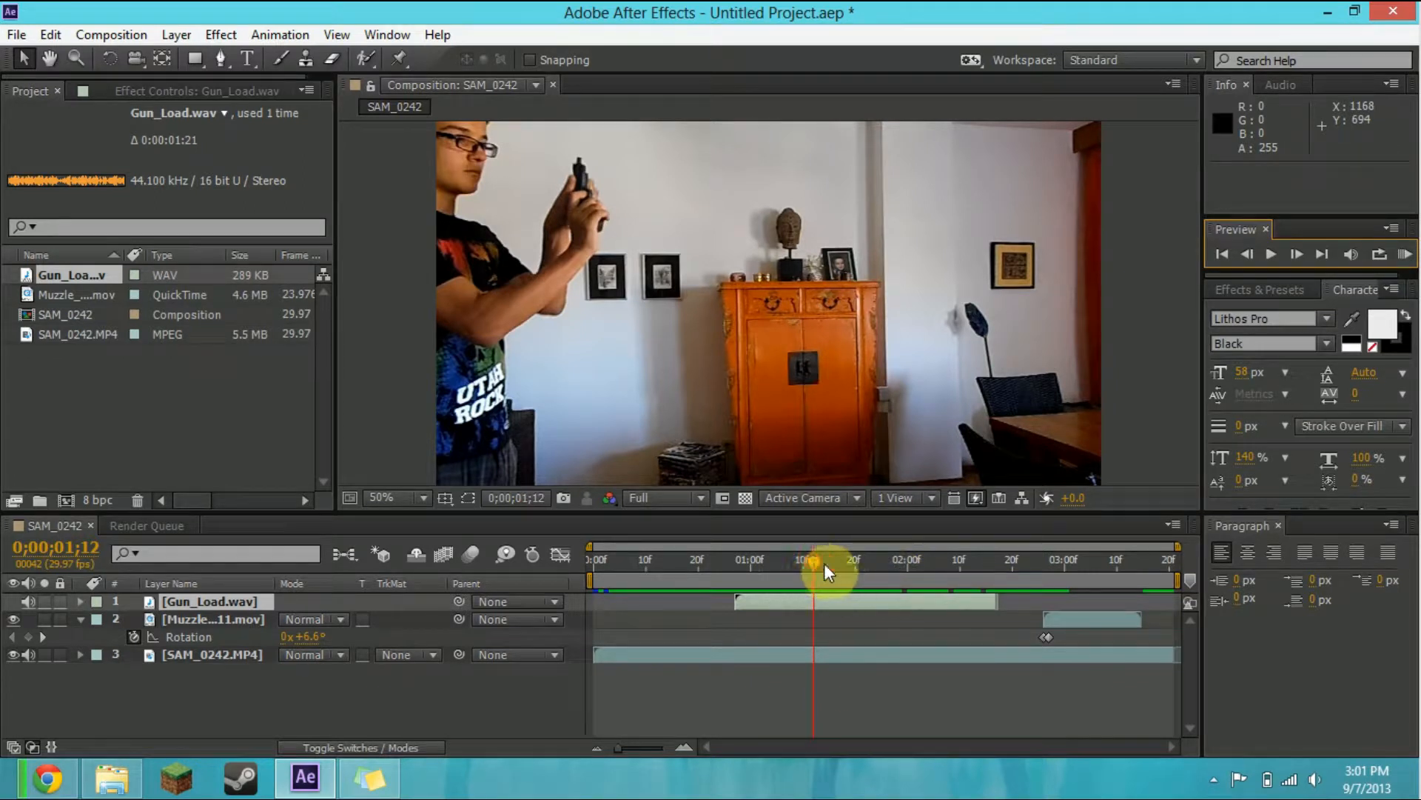
Step: Go to the muzzle flash frame 0;00;02;26 and switch back to the Bonus_Sound_FX folder in File Explorer
{"action": "left_click_drag", "start_coordinate": [908, 585], "coordinate": [1043, 621]}
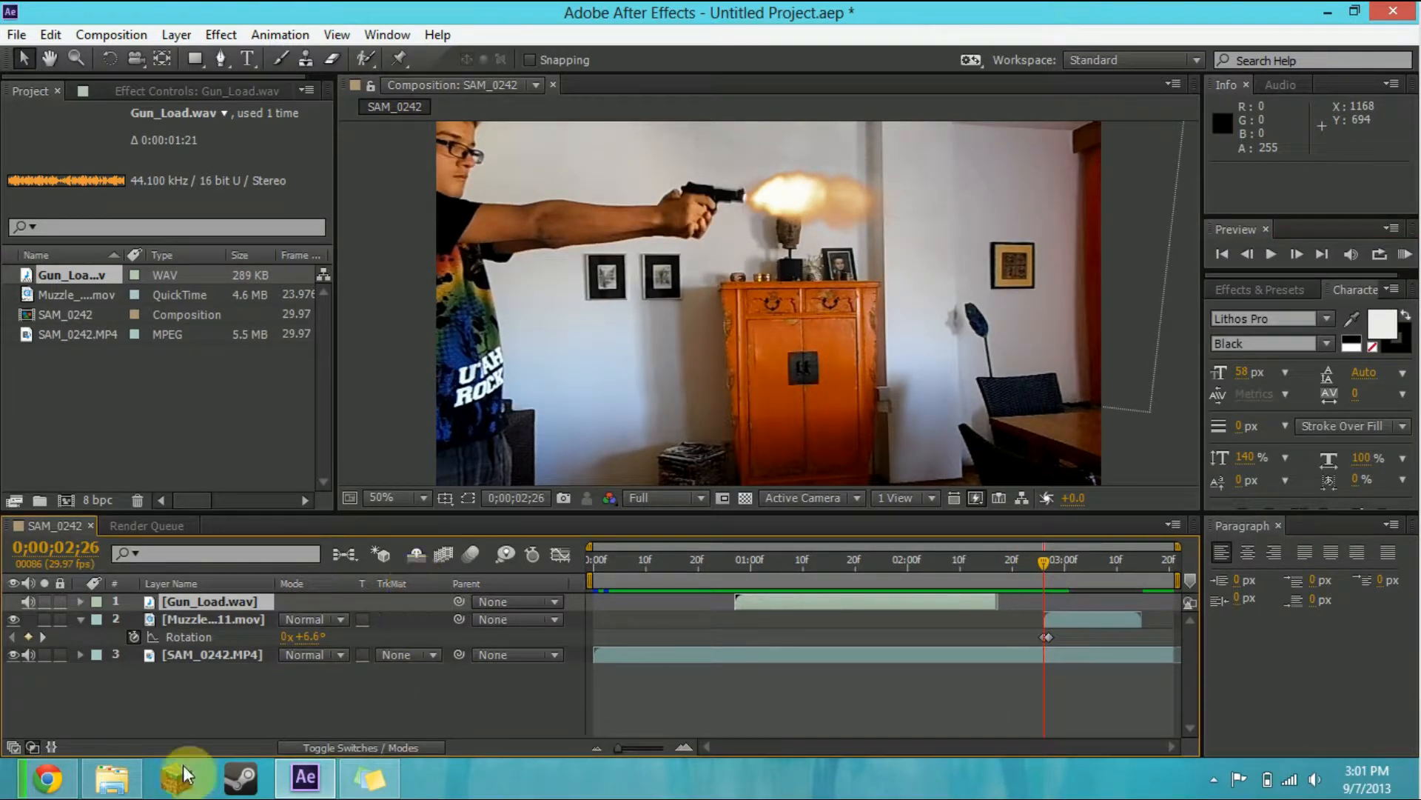
{"action": "left_click", "coordinate": [47, 777]}
{"action": "left_click", "coordinate": [97, 779]}
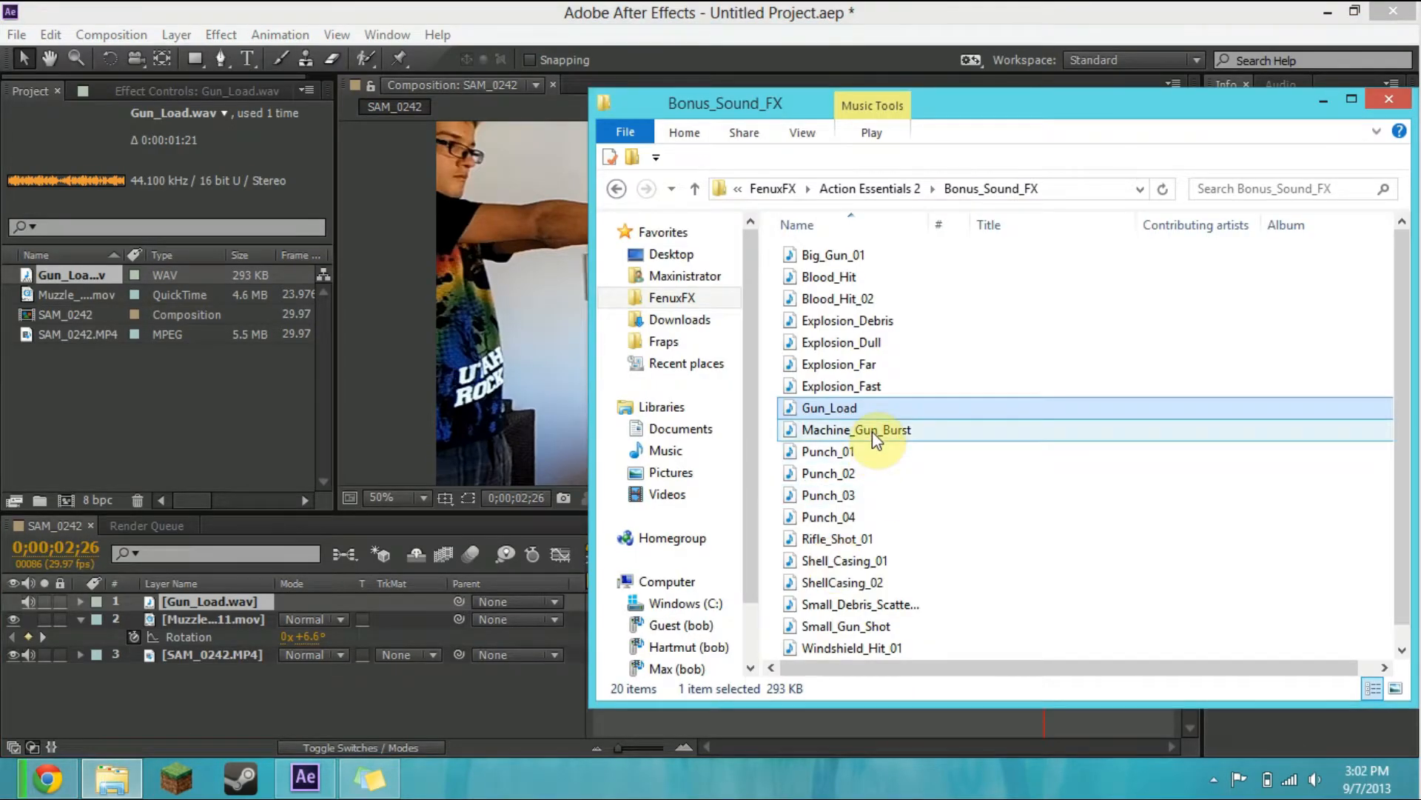
Step: Listen to the Rifle_Shot_01 and Big_Gun_01 sound effects to compare them for the gunshot
{"action": "mouse_move", "coordinate": [872, 429]}
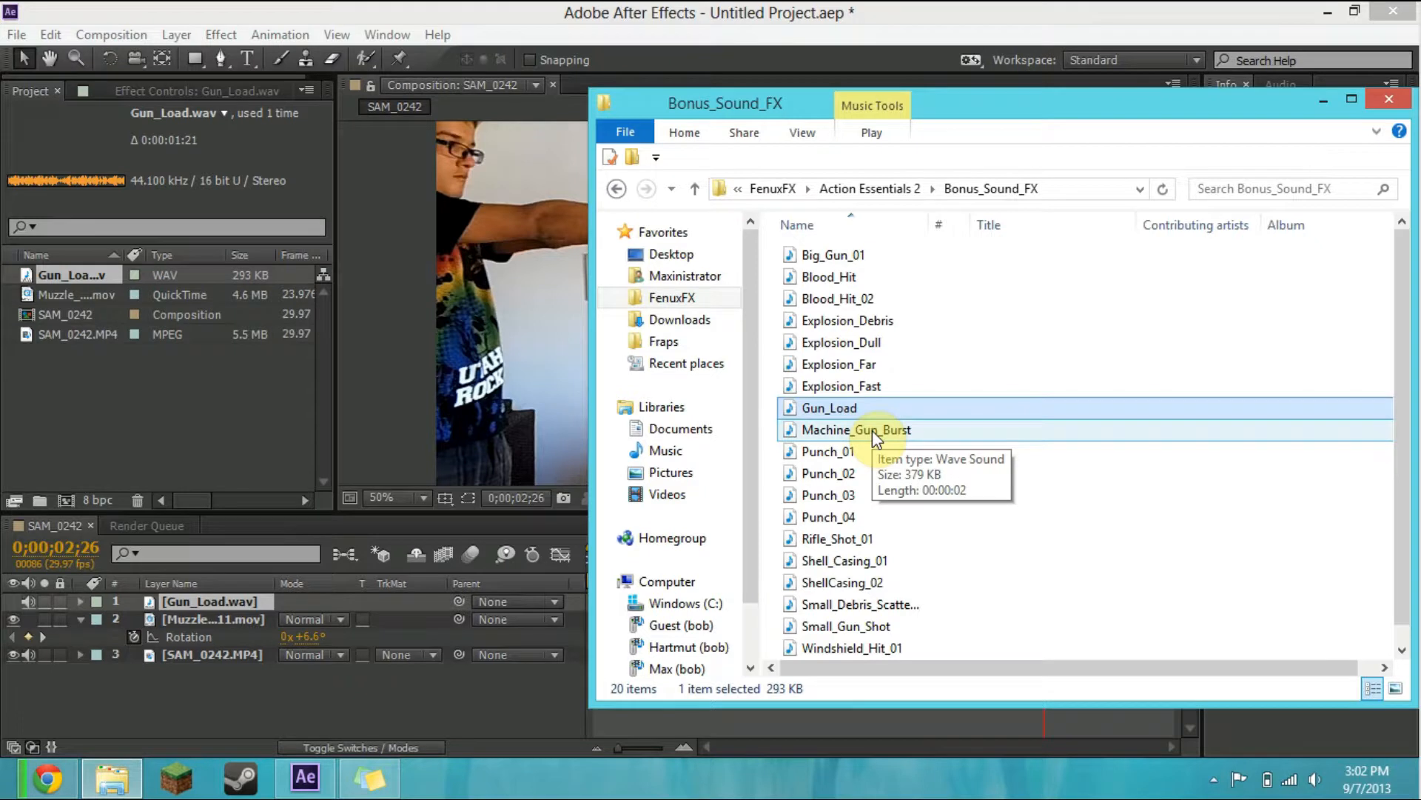
{"action": "left_click", "coordinate": [893, 541]}
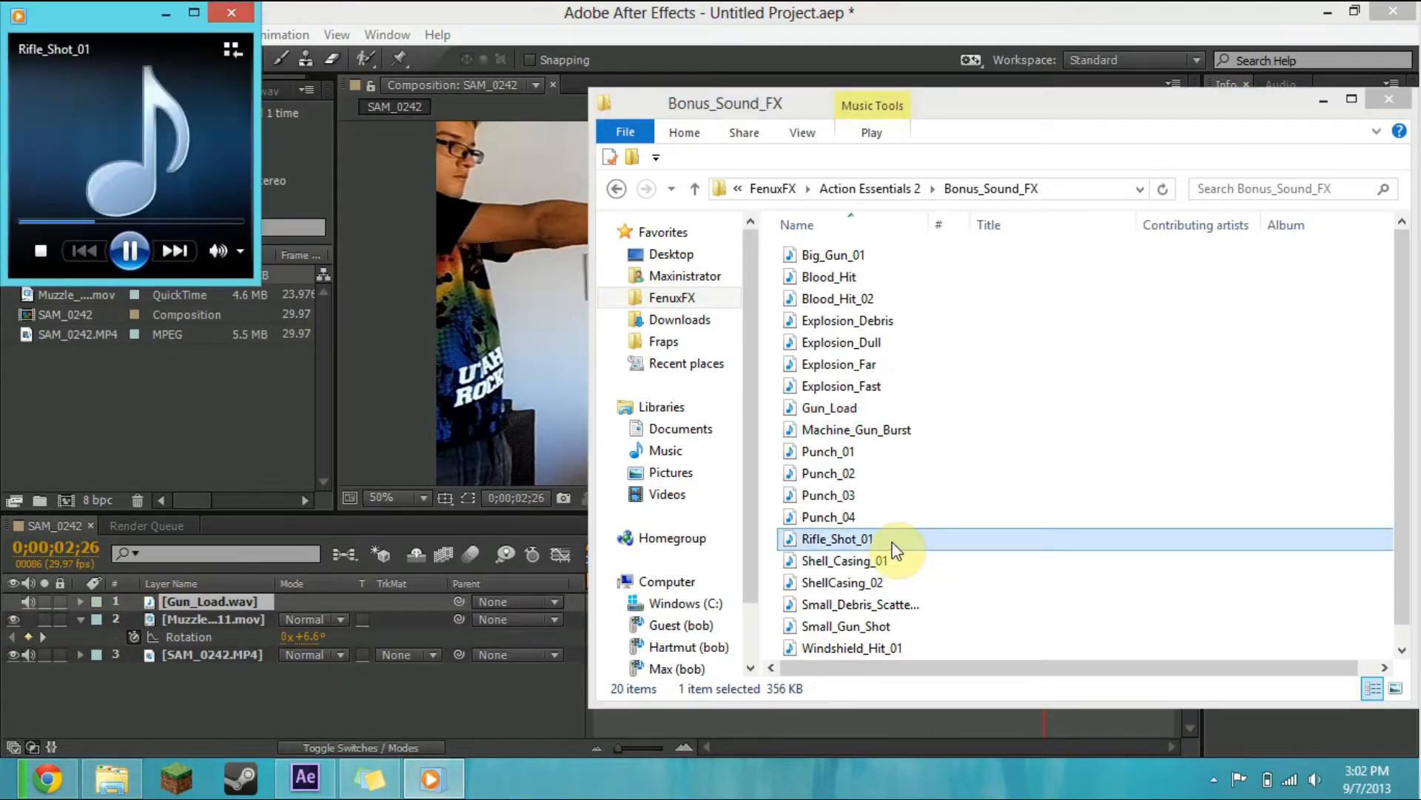
{"action": "left_click", "coordinate": [231, 13]}
{"action": "double_click", "coordinate": [867, 259]}
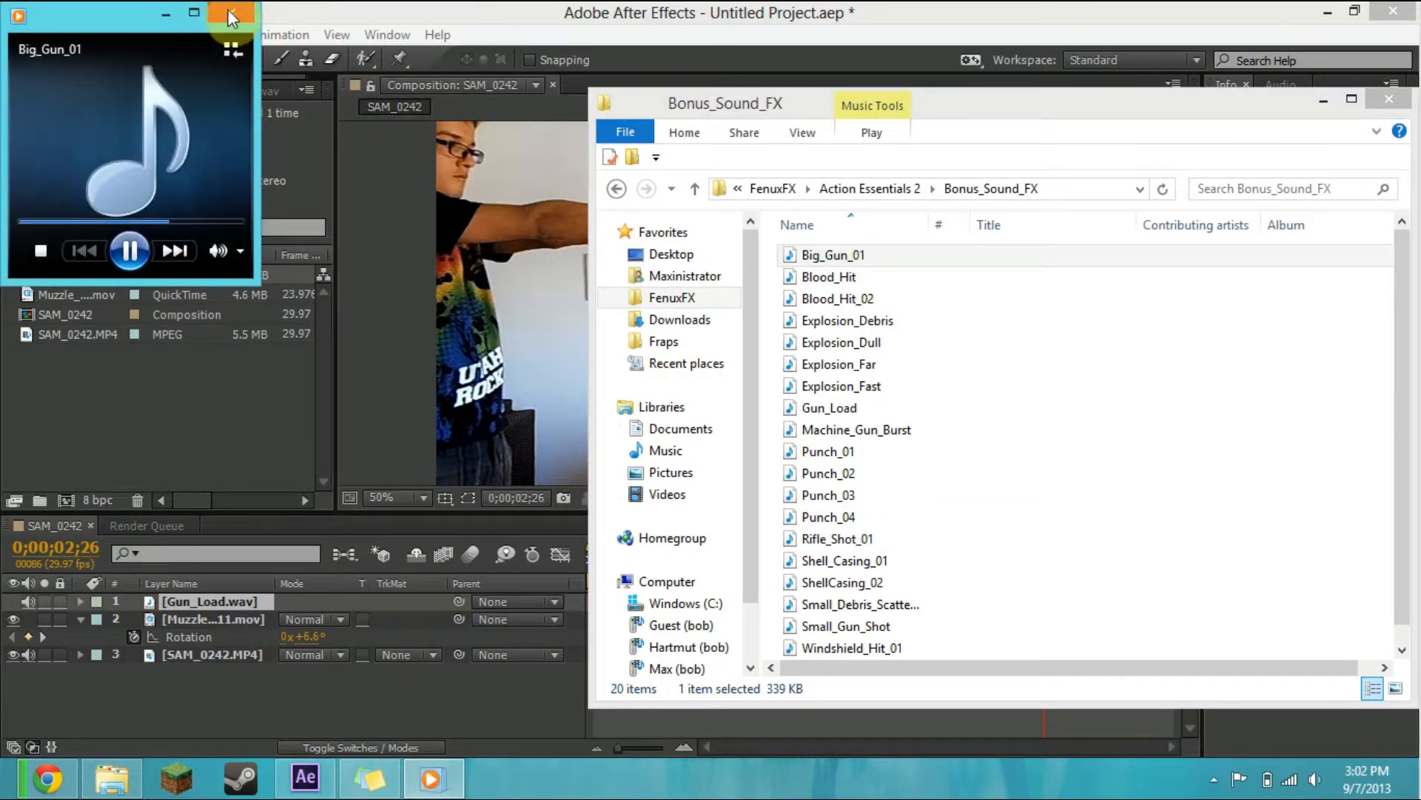
{"action": "left_click", "coordinate": [228, 11]}
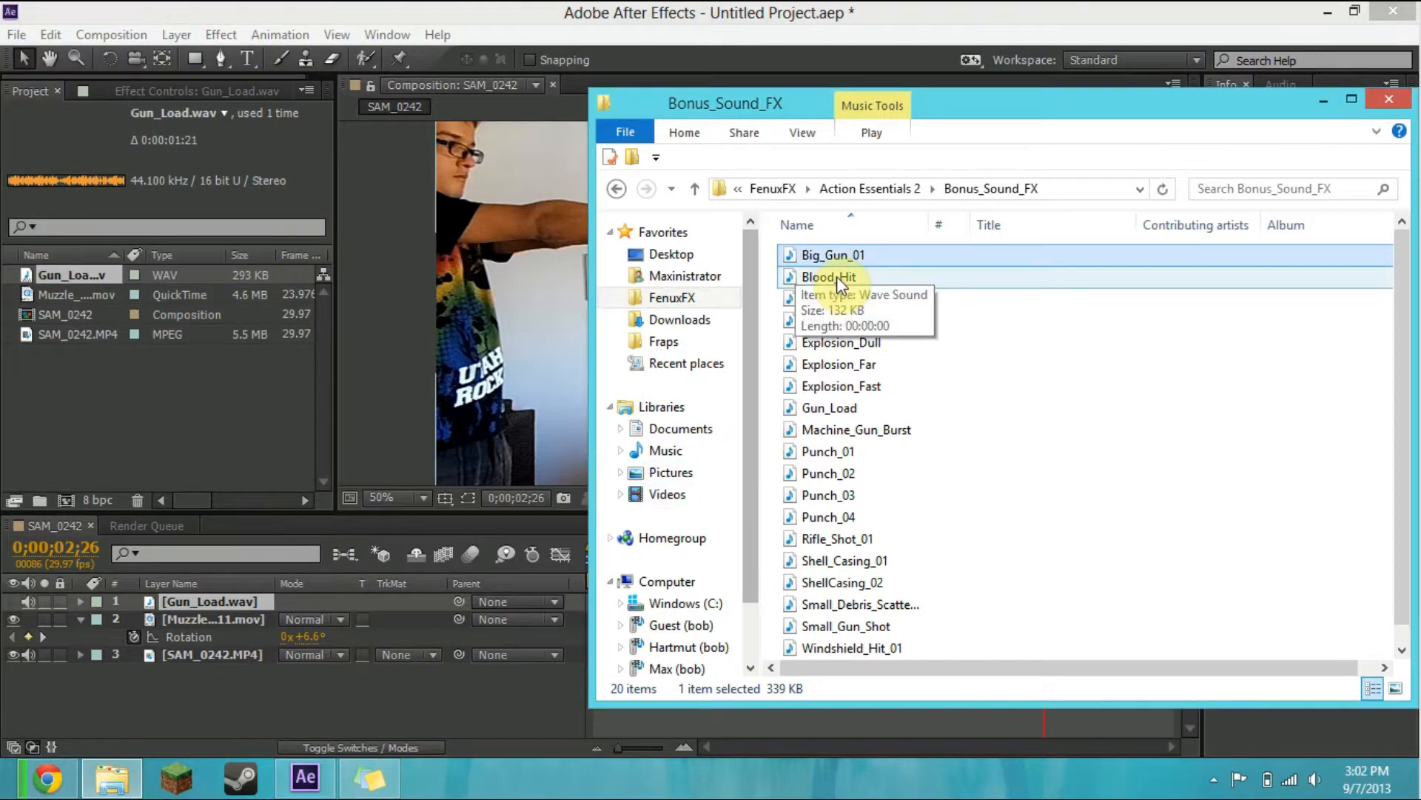
Step: Import Big_Gun_01 into the After Effects project, add it as the composition's top layer and start it at 0;00;02;26
{"action": "left_click_drag", "start_coordinate": [816, 258], "coordinate": [182, 402]}
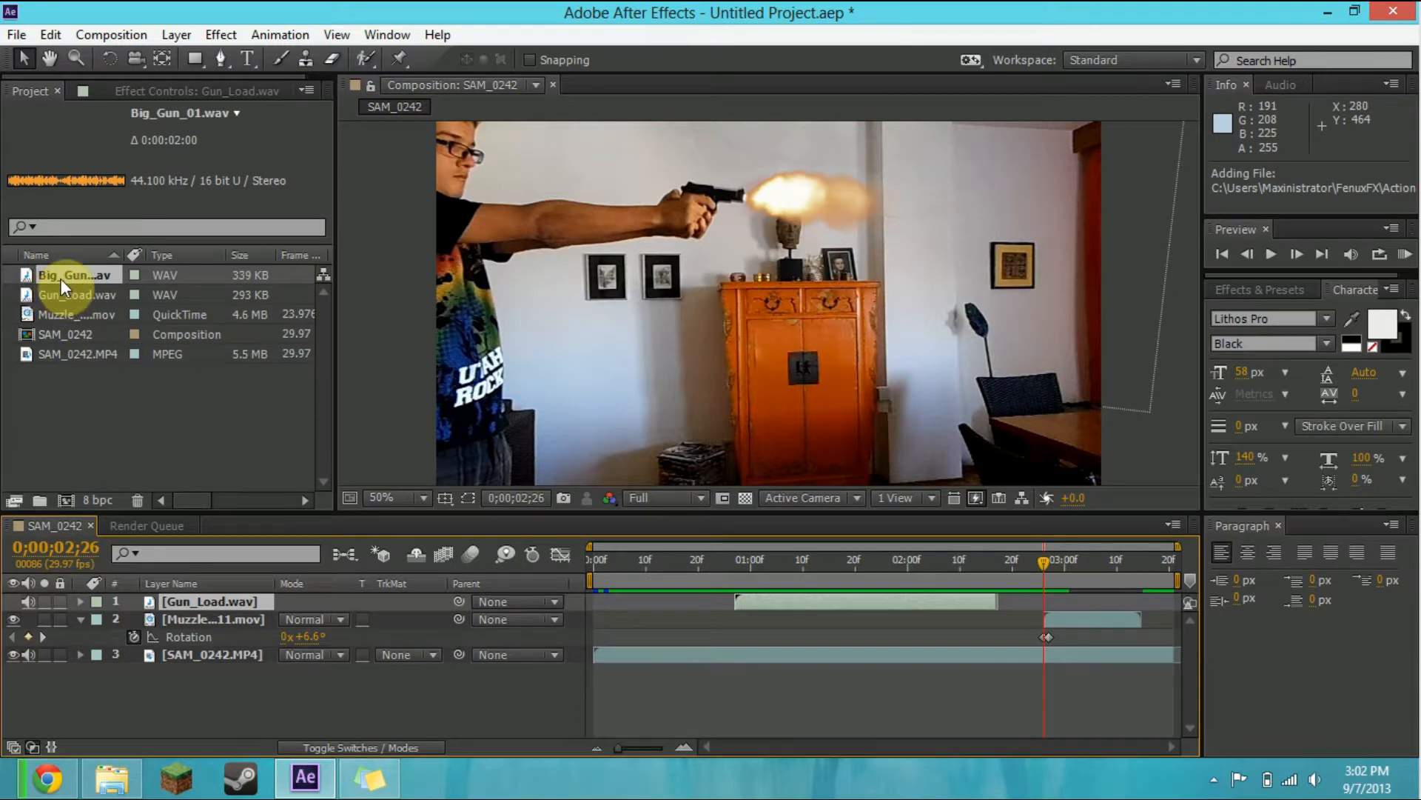
{"action": "left_click_drag", "start_coordinate": [60, 275], "coordinate": [189, 600]}
{"action": "left_click_drag", "start_coordinate": [596, 606], "coordinate": [1060, 603]}
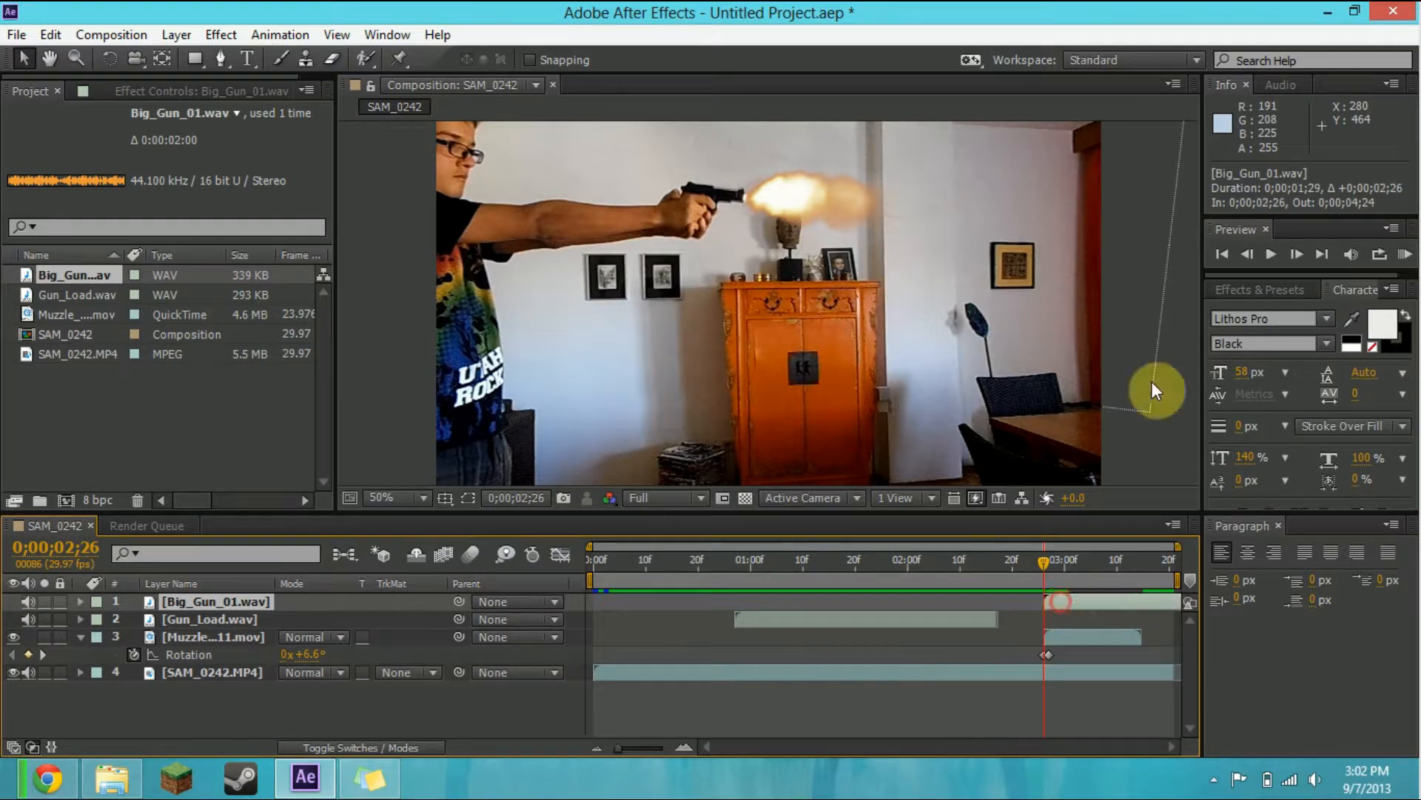
Step: Check the gunshot sound in a RAM preview and set the composition's duration to 0;00;08;21
{"action": "left_click", "coordinate": [1402, 255]}
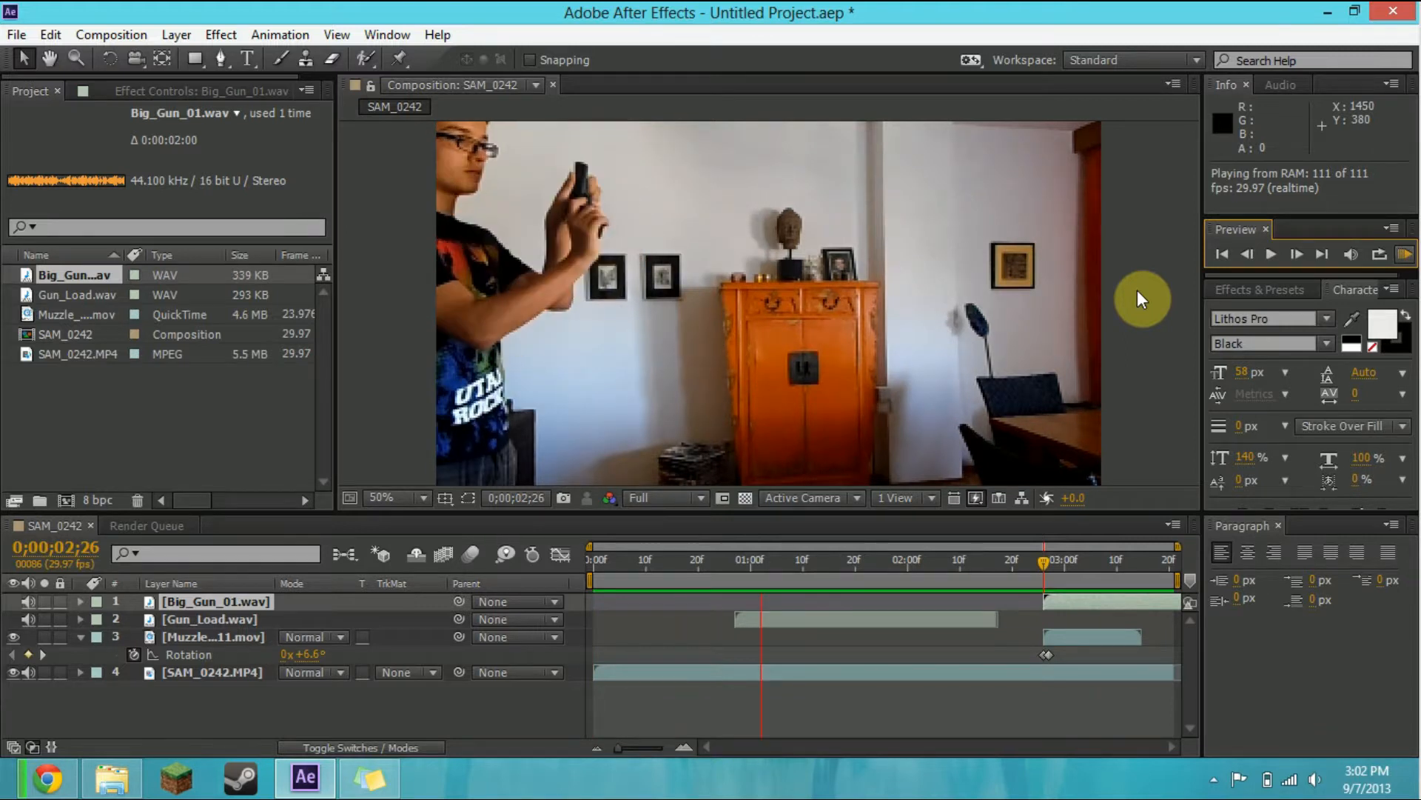
{"action": "key", "text": "space"}
{"action": "left_click", "coordinate": [118, 39]}
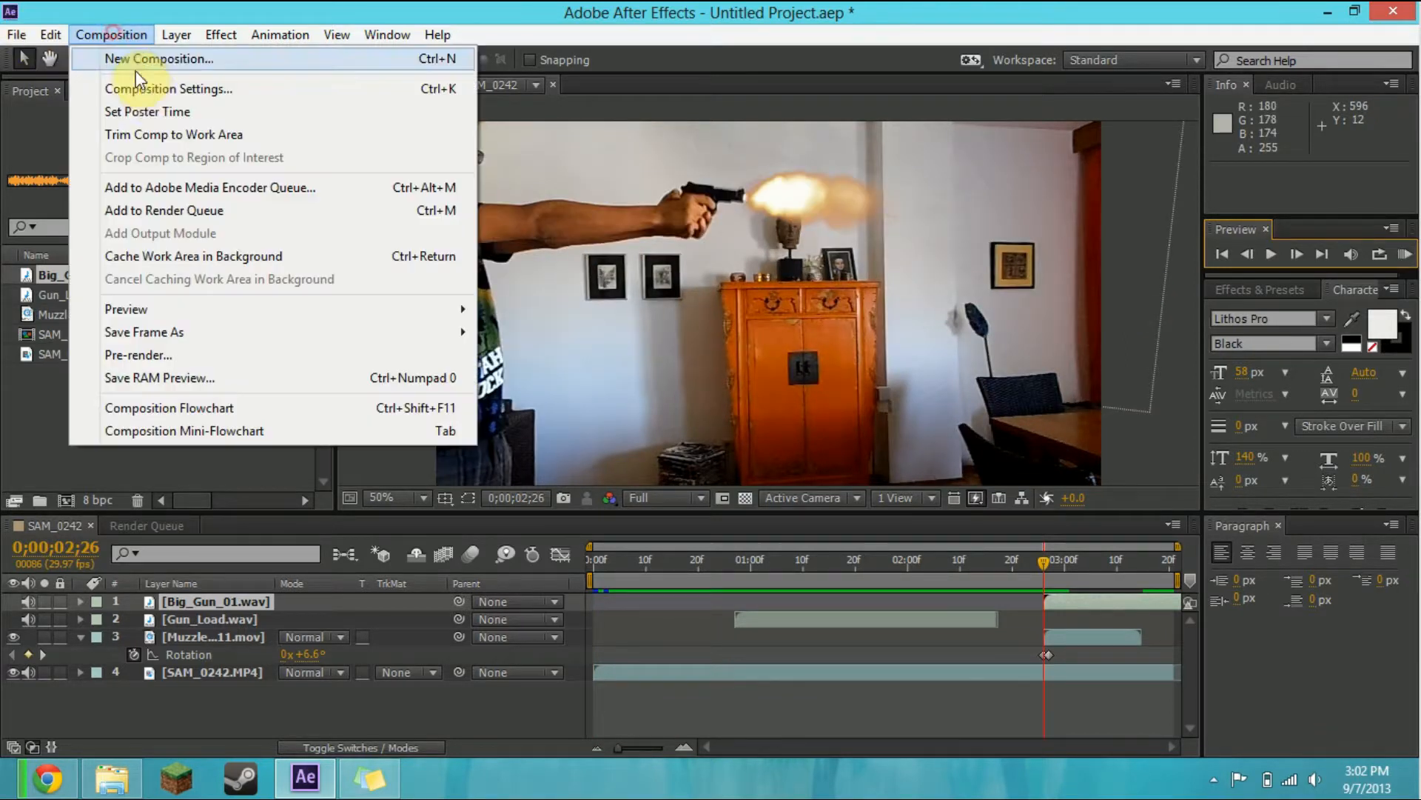
{"action": "left_click", "coordinate": [141, 83]}
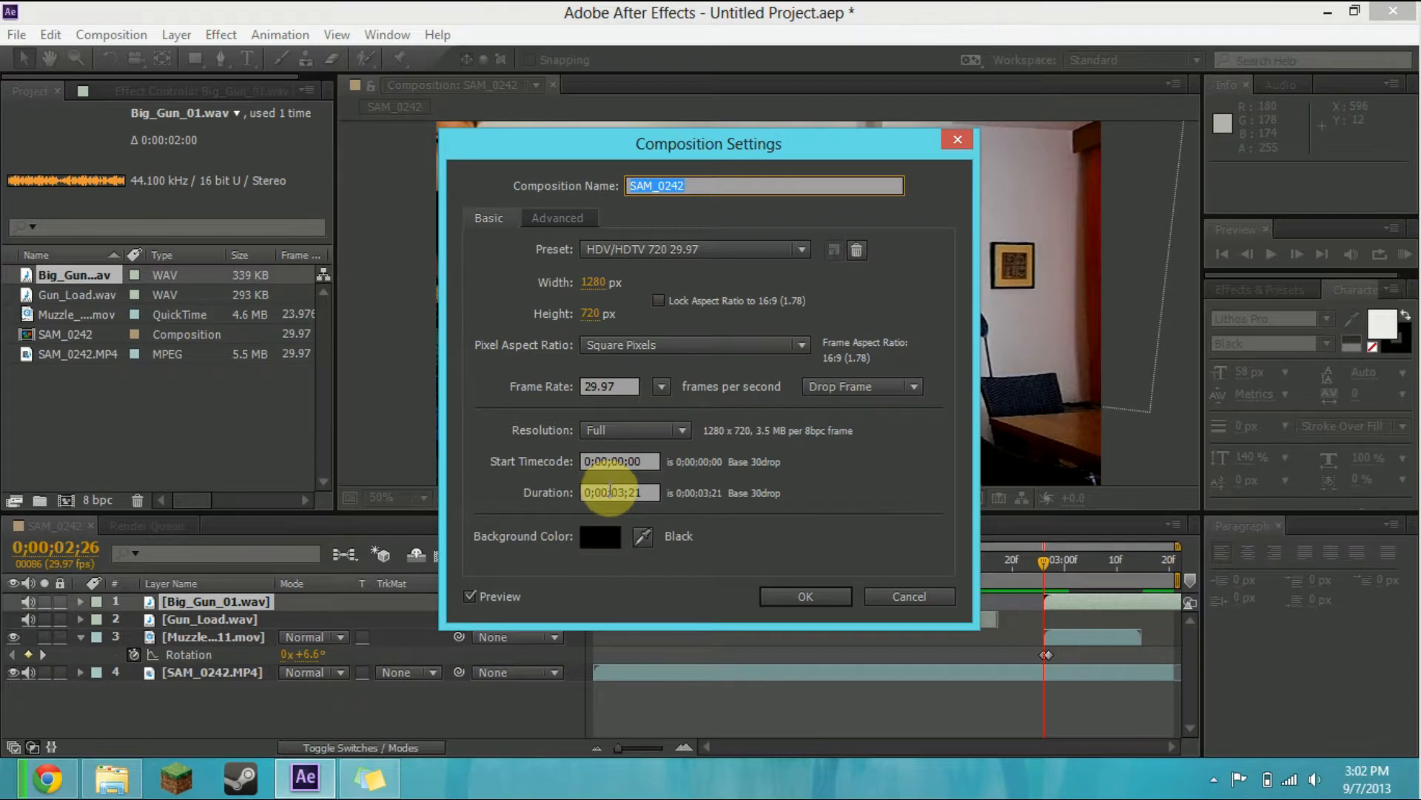
{"action": "left_click", "coordinate": [617, 492]}
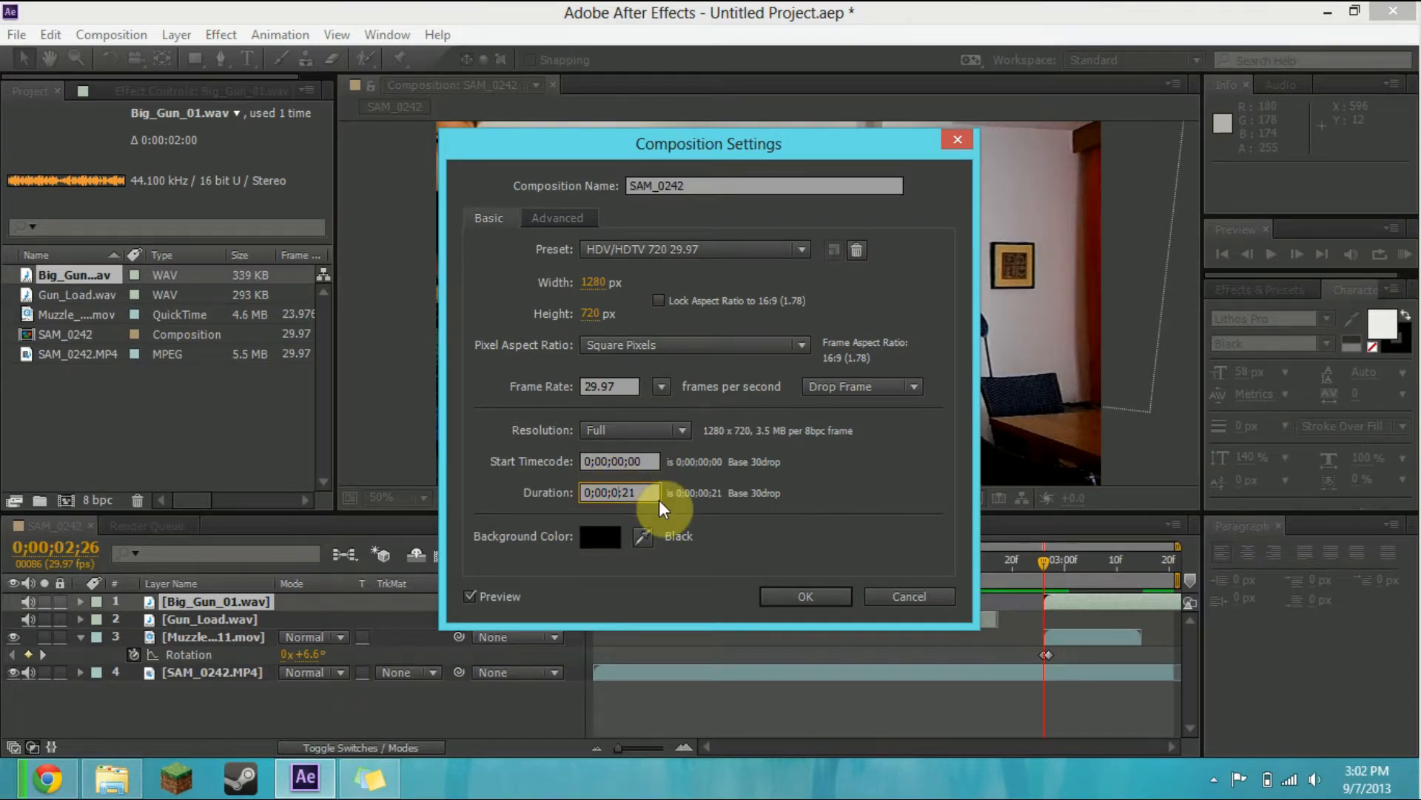
{"action": "left_click", "coordinate": [806, 595]}
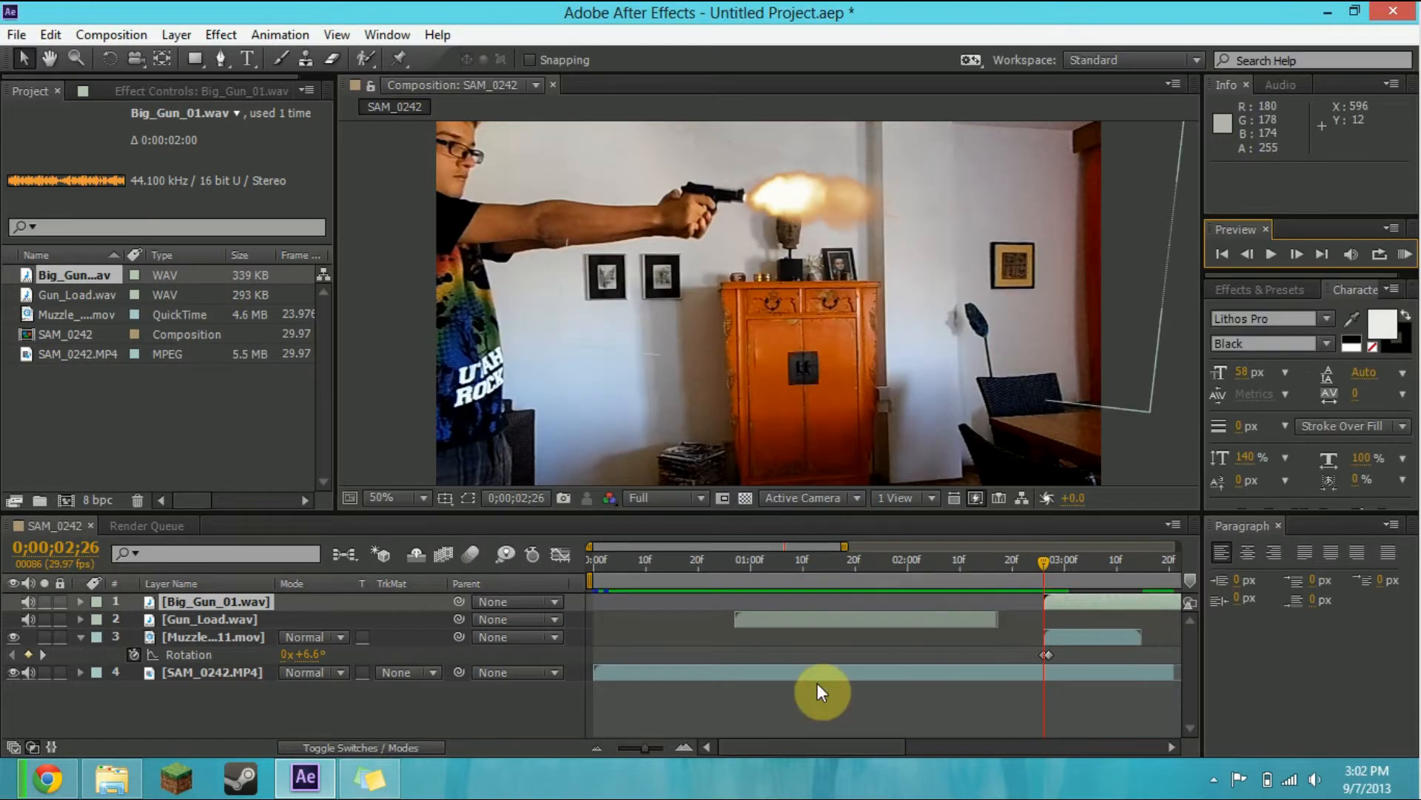
Step: Extend the SAM_0242.MP4 layer's out point to 0;00;06;06 and play the lengthened composition in a RAM preview
{"action": "left_click_drag", "start_coordinate": [642, 743], "coordinate": [622, 752]}
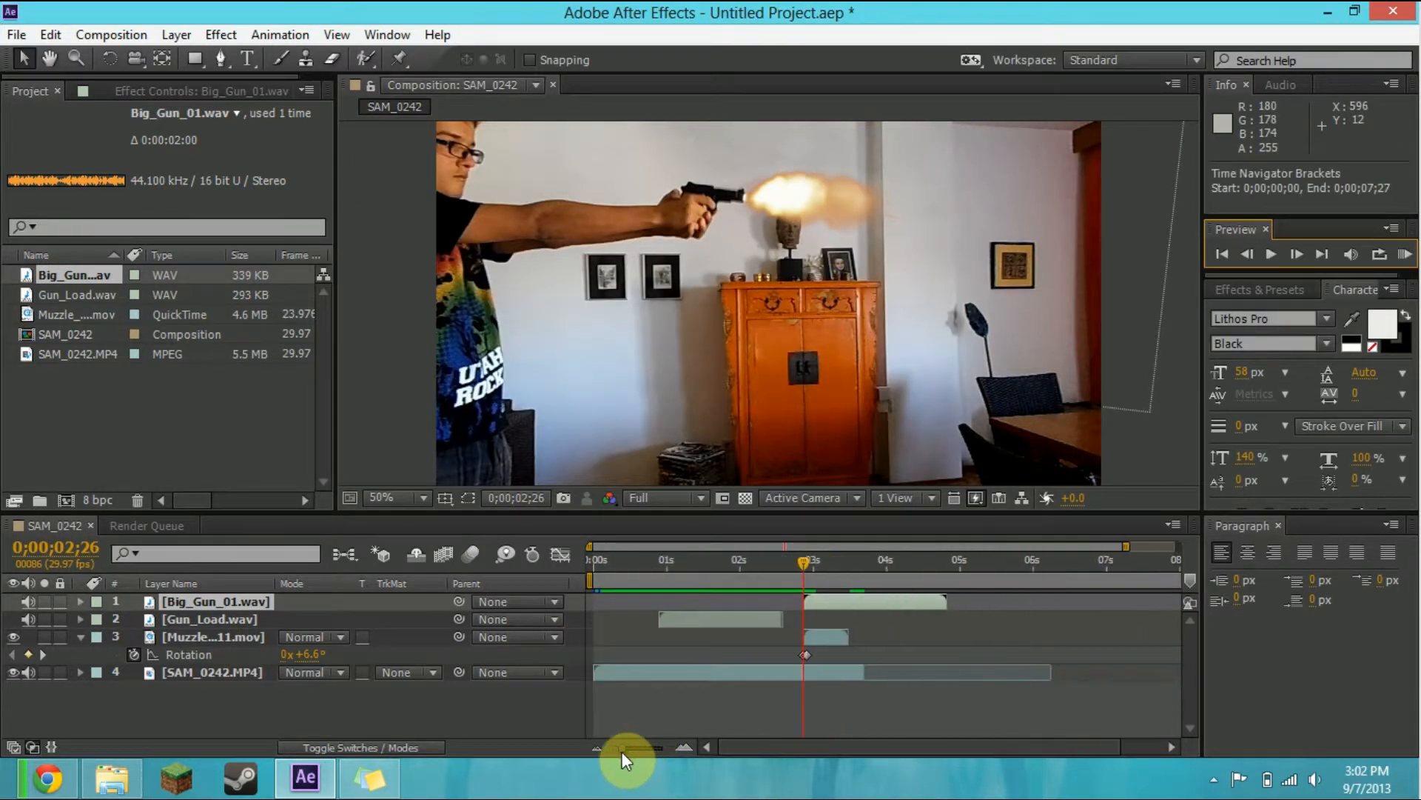
{"action": "left_click_drag", "start_coordinate": [863, 669], "coordinate": [1091, 676]}
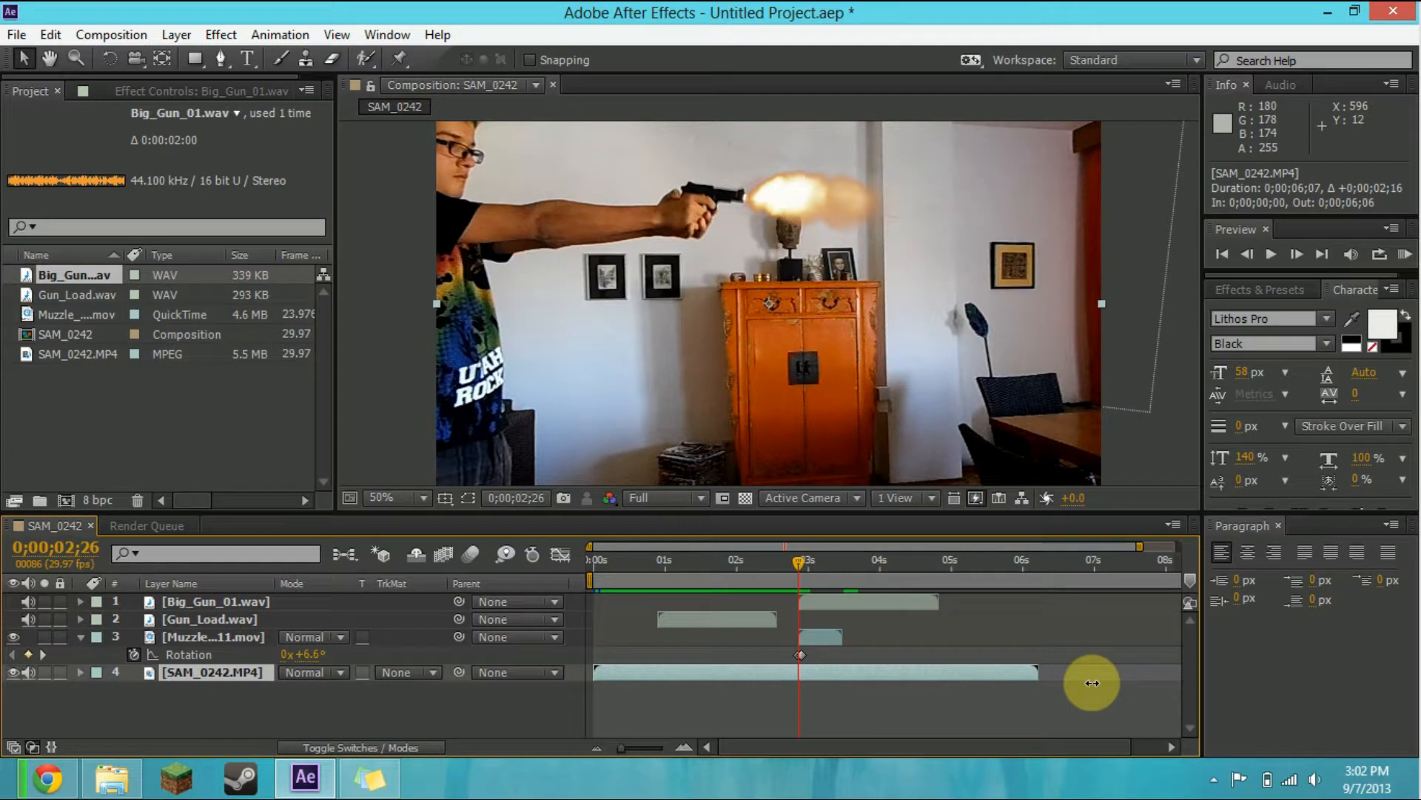
{"action": "left_click", "coordinate": [1406, 256]}
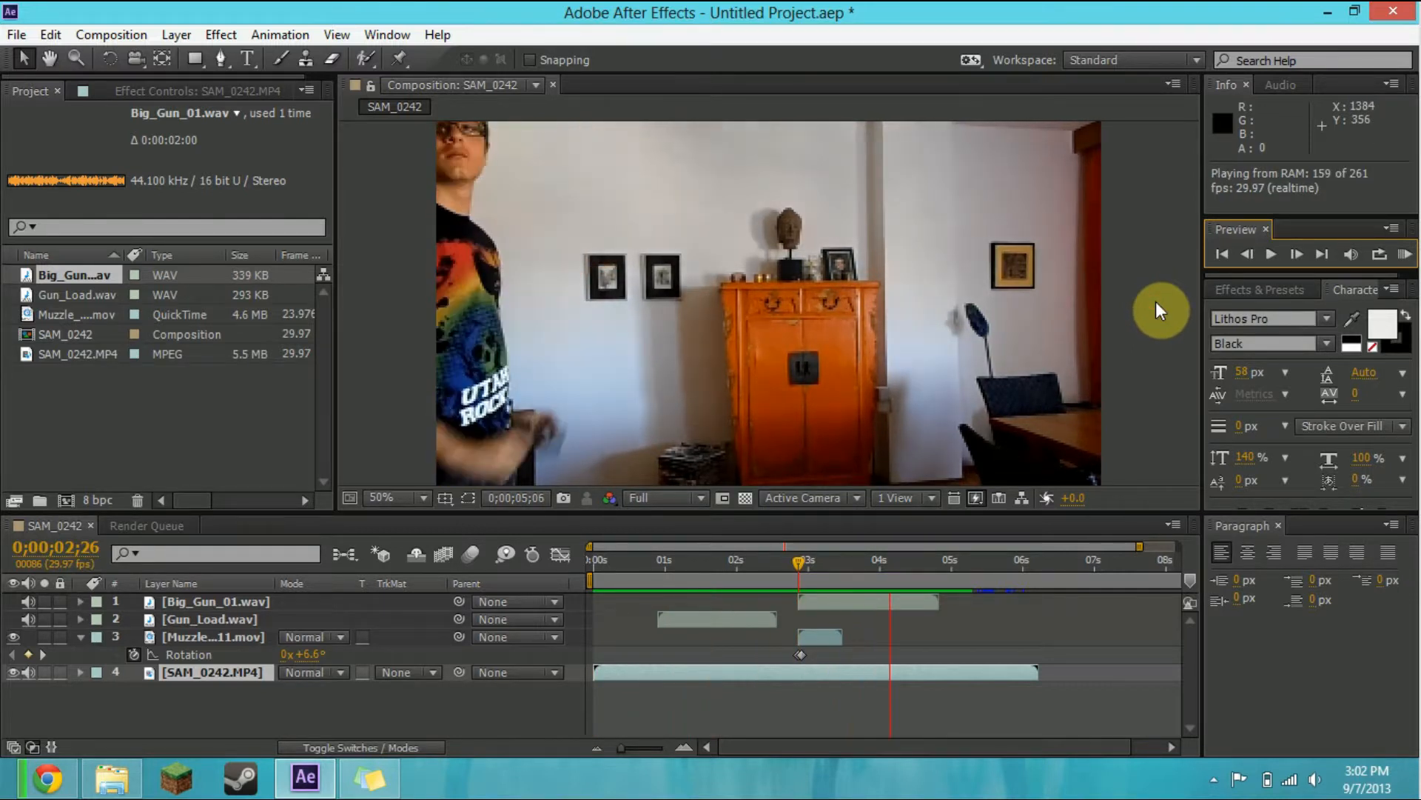
{"action": "key", "text": "space"}
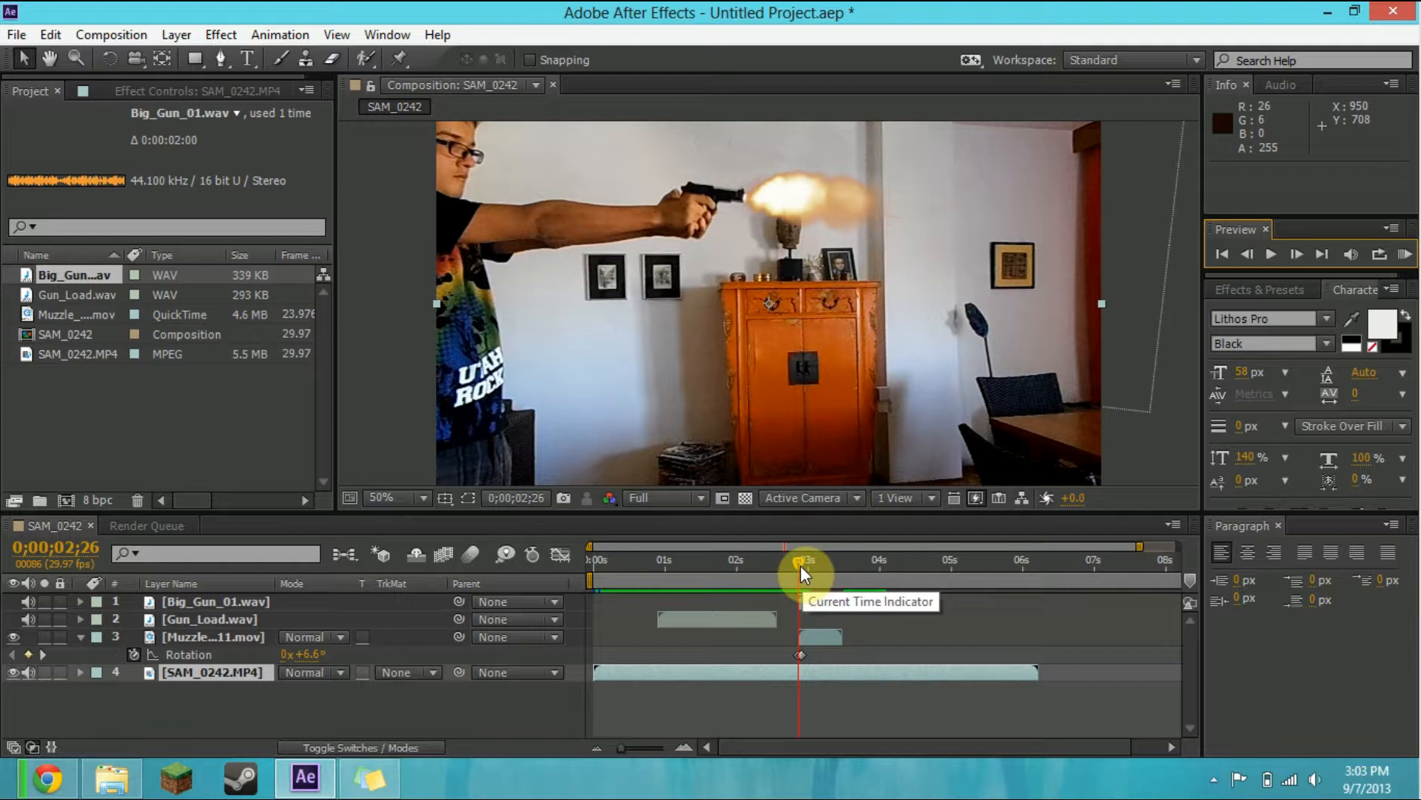
Step: Go to frame 0;00;02;27 and open the 02. Blood folder within Action Essentials 2's Video_Thumbnails in File Explorer
{"action": "left_click_drag", "start_coordinate": [801, 567], "coordinate": [802, 570]}
{"action": "left_click", "coordinate": [118, 641]}
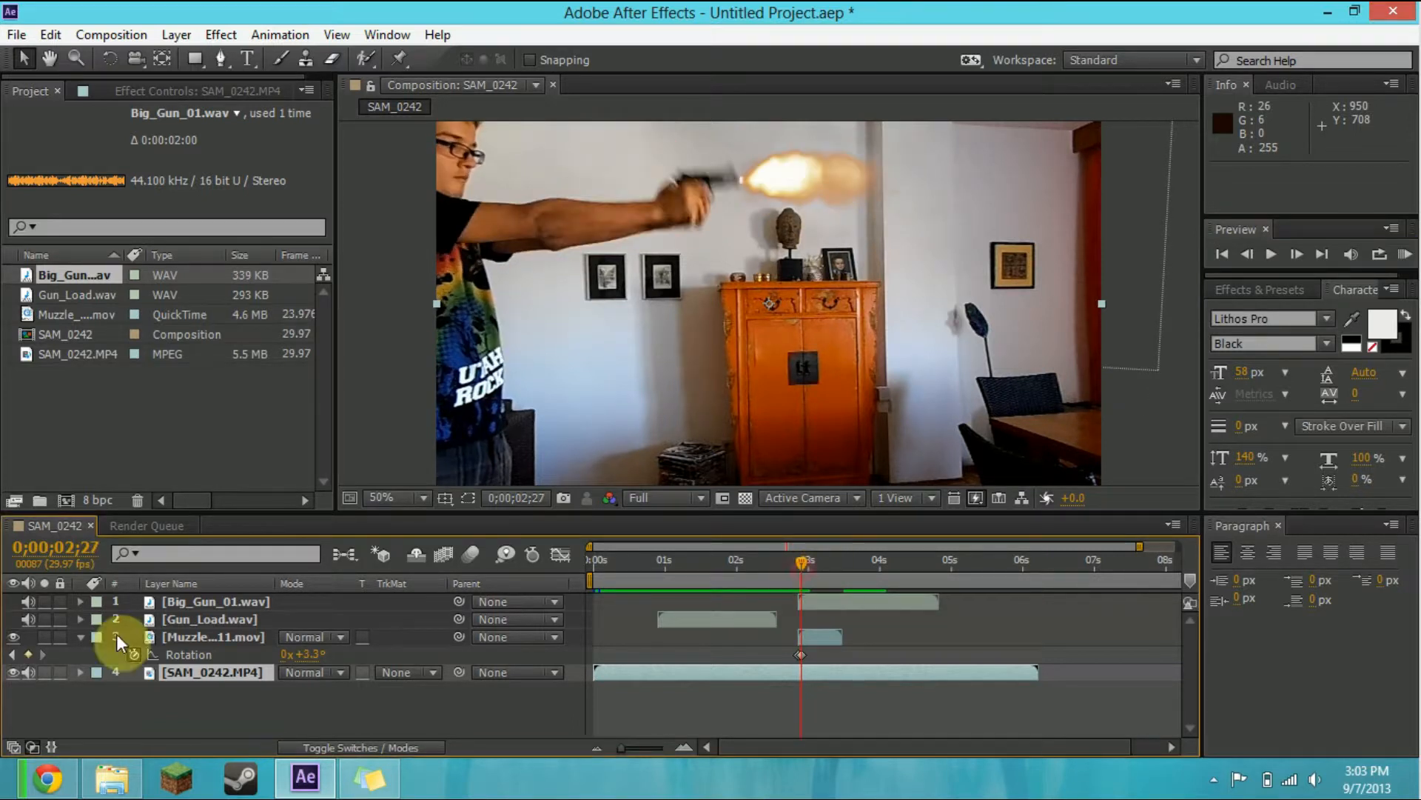
{"action": "left_click", "coordinate": [111, 777]}
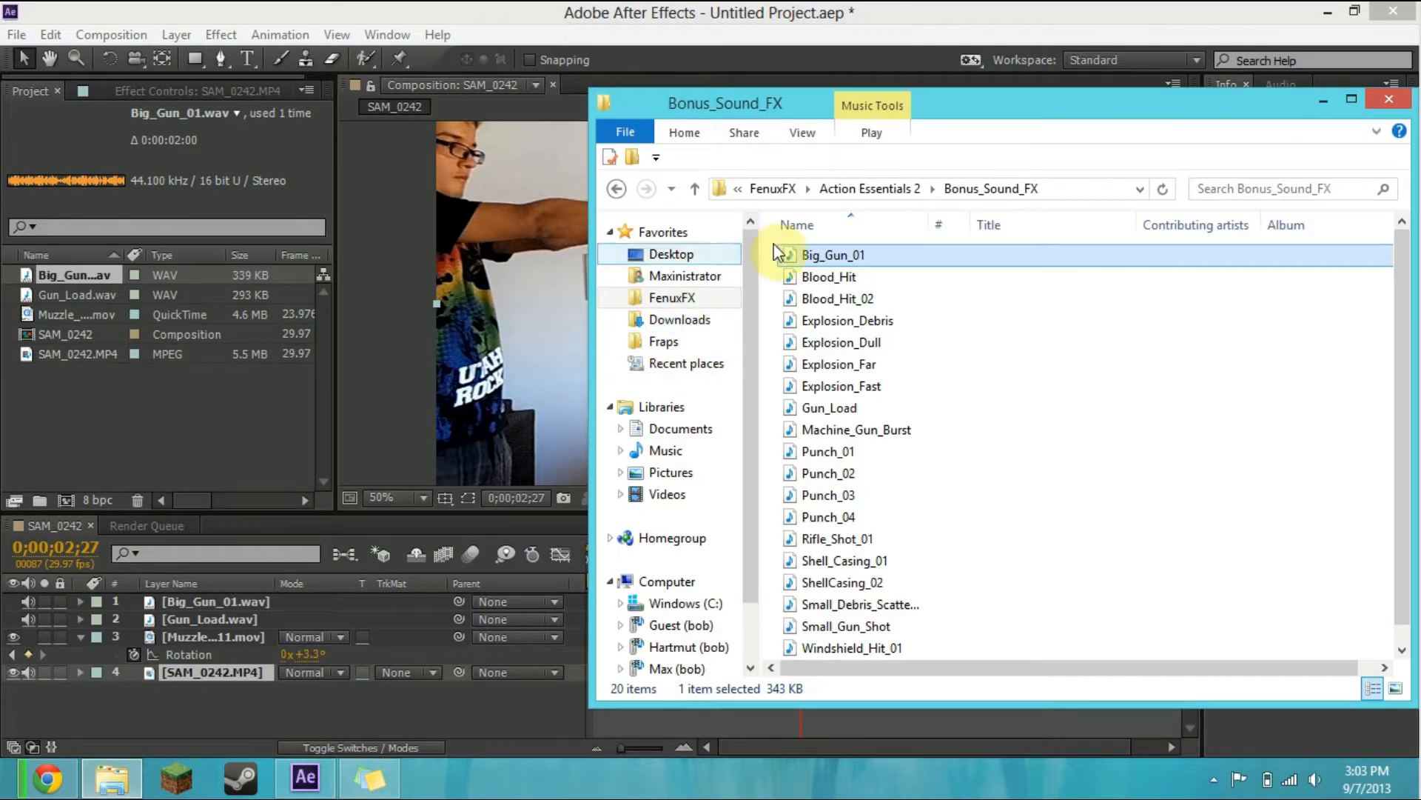
{"action": "left_click", "coordinate": [851, 189]}
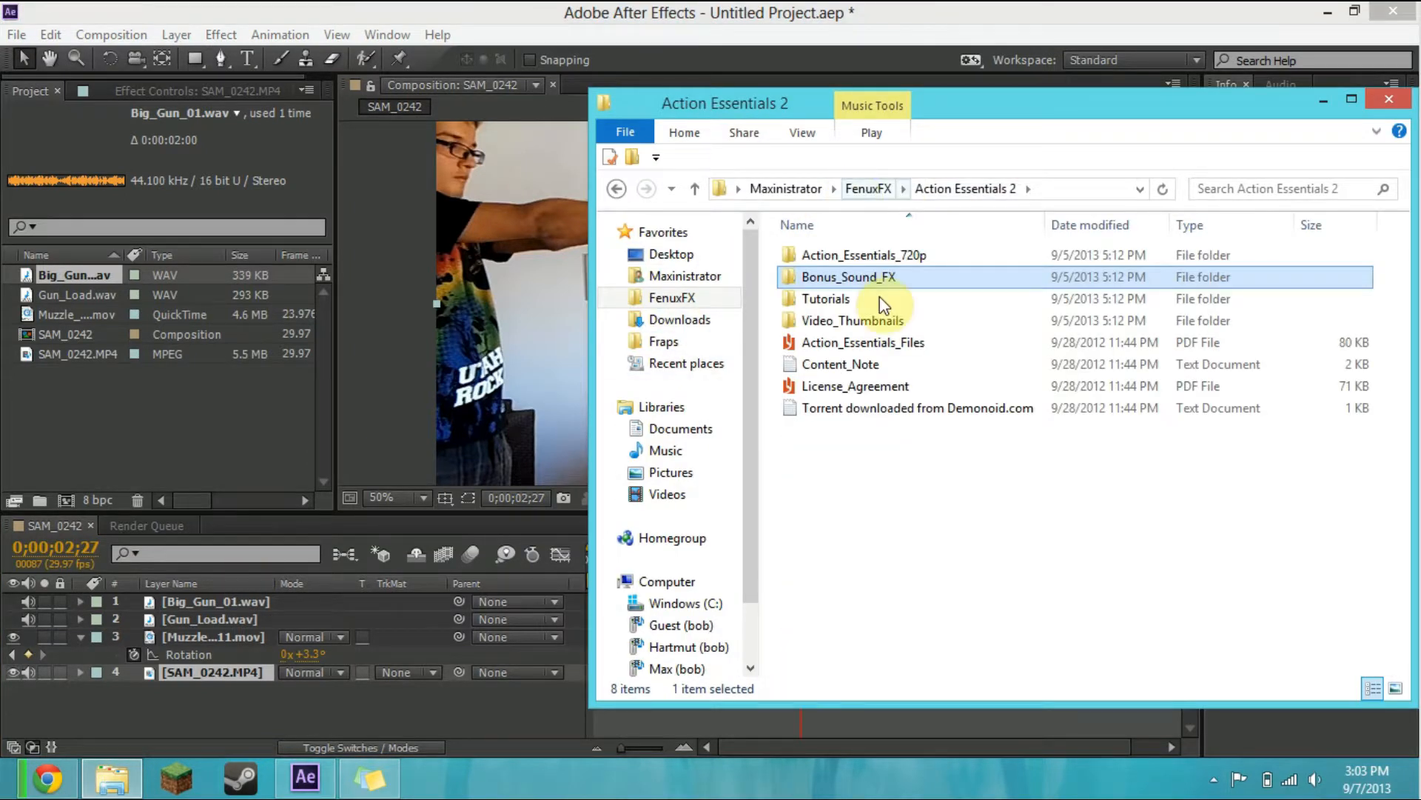
{"action": "double_click", "coordinate": [873, 323]}
{"action": "double_click", "coordinate": [842, 289]}
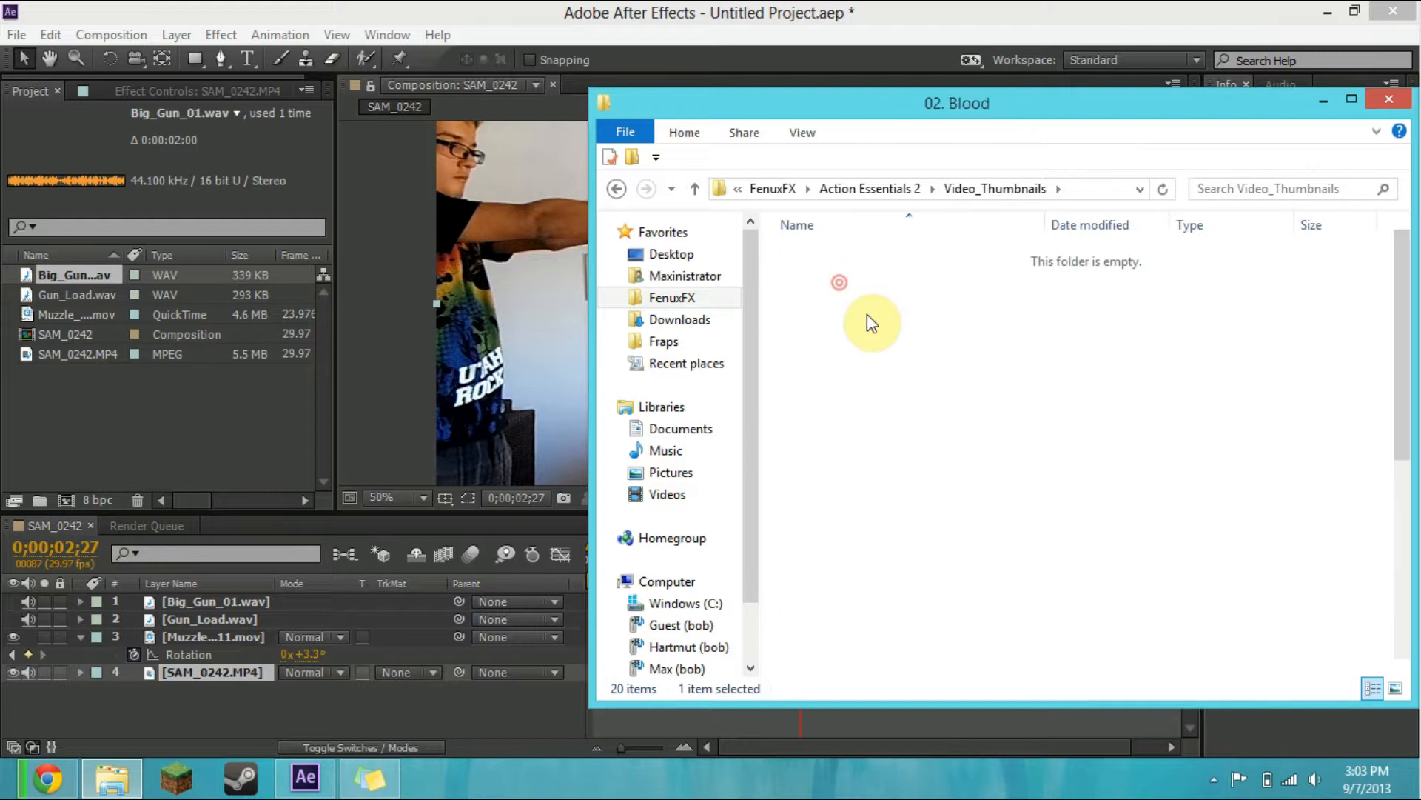
Step: Watch the Blood_Burst_01, Blood_Burst_02 and Blood_Burst_03 thumbnail videos to compare the blood effects
{"action": "double_click", "coordinate": [852, 298]}
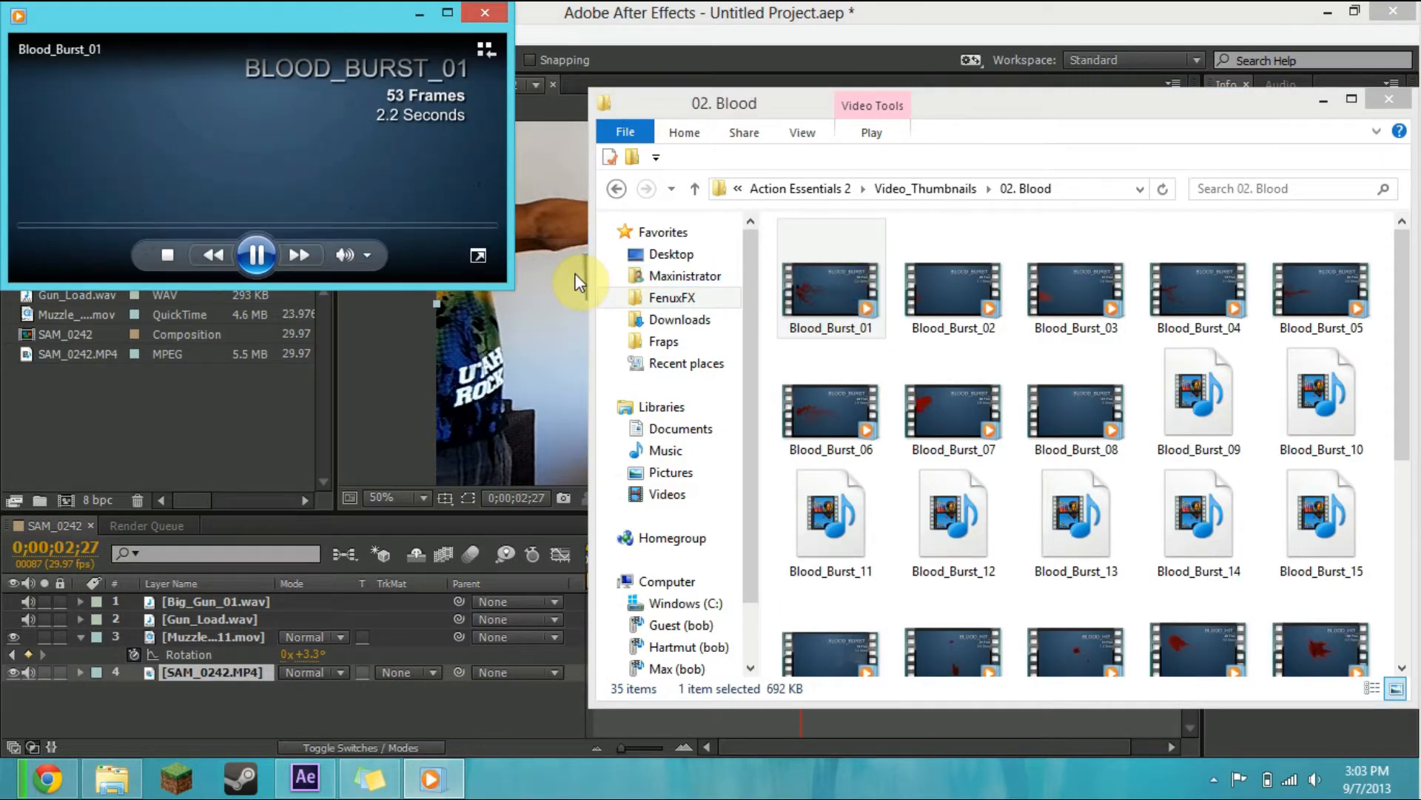
{"action": "left_click", "coordinate": [481, 13]}
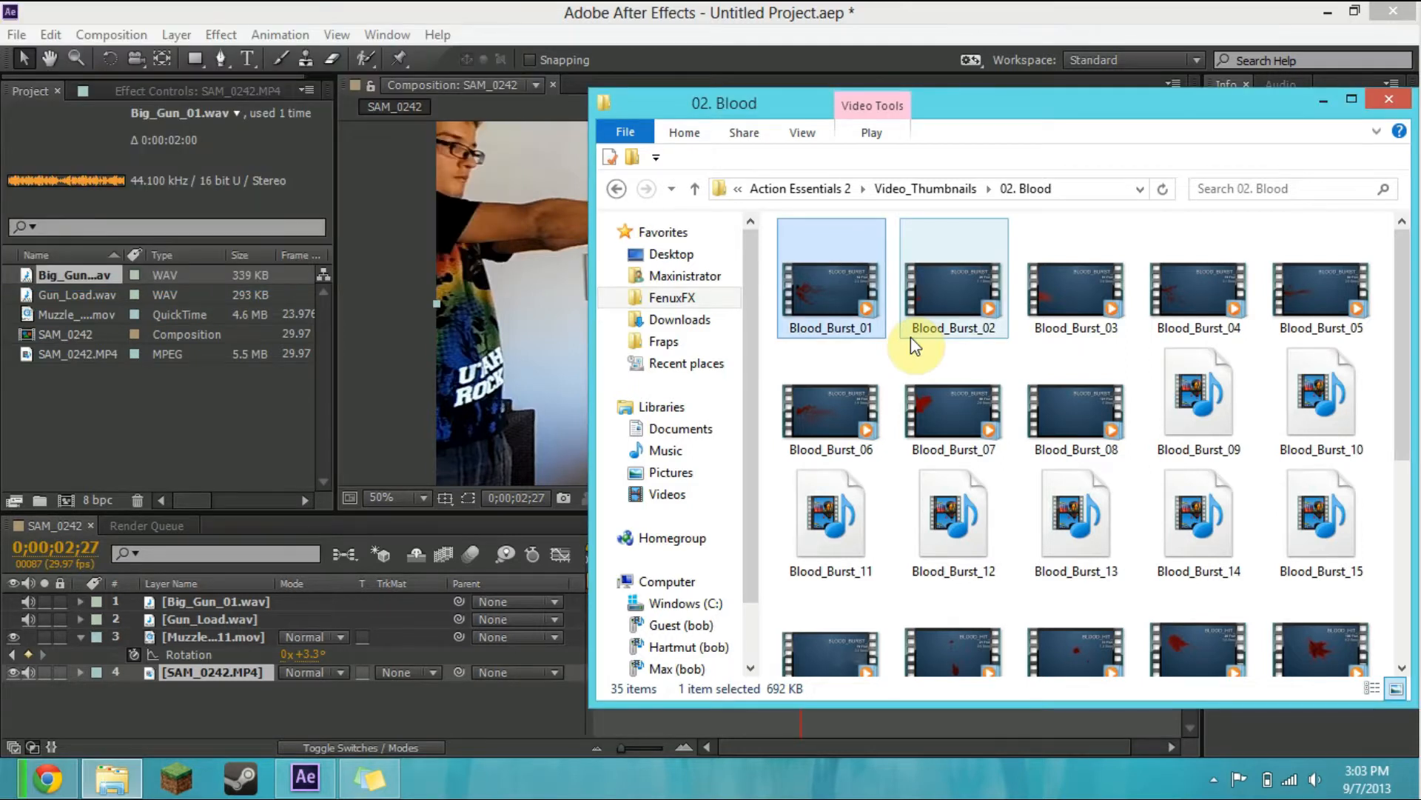
{"action": "double_click", "coordinate": [938, 278]}
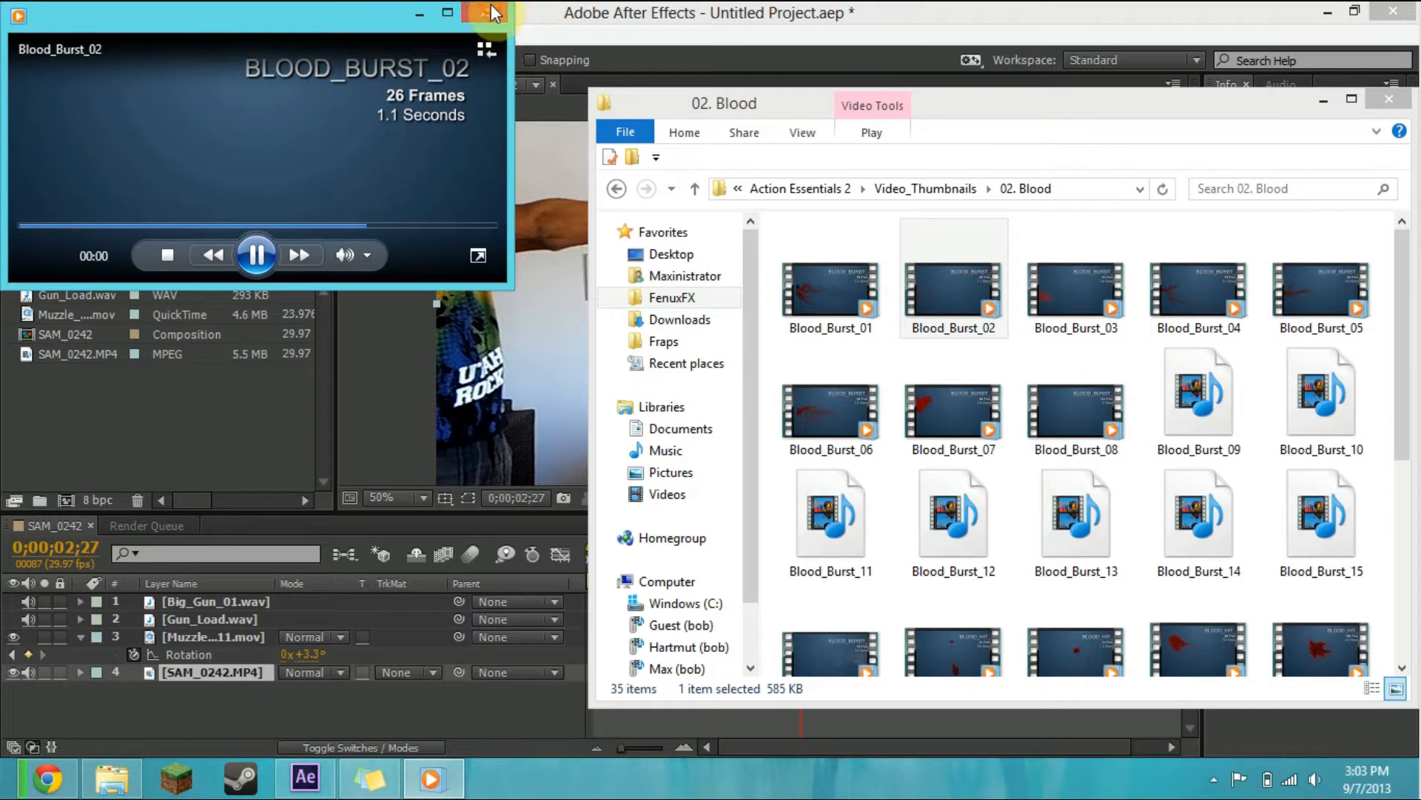
{"action": "left_click", "coordinate": [490, 13]}
{"action": "double_click", "coordinate": [1065, 331]}
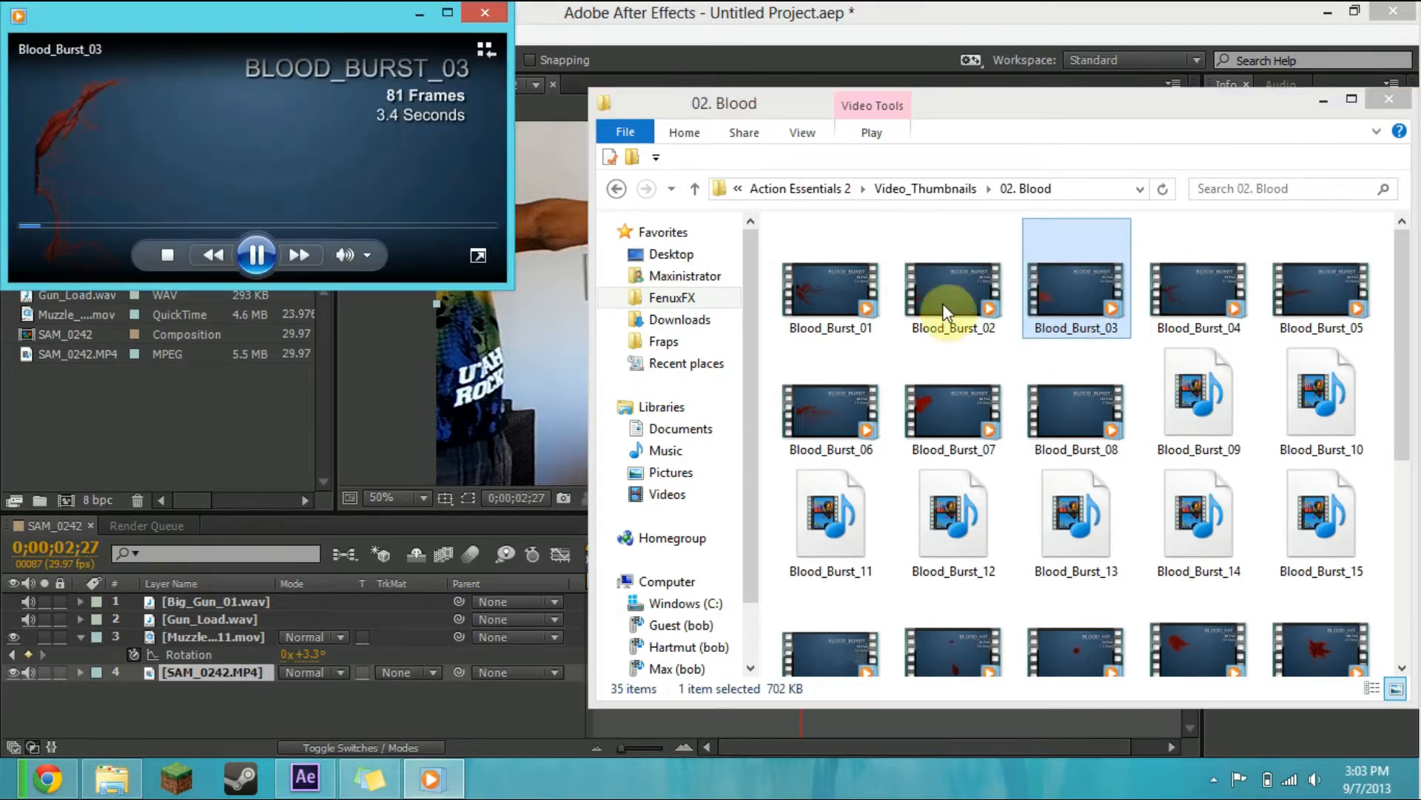
{"action": "left_click", "coordinate": [489, 12]}
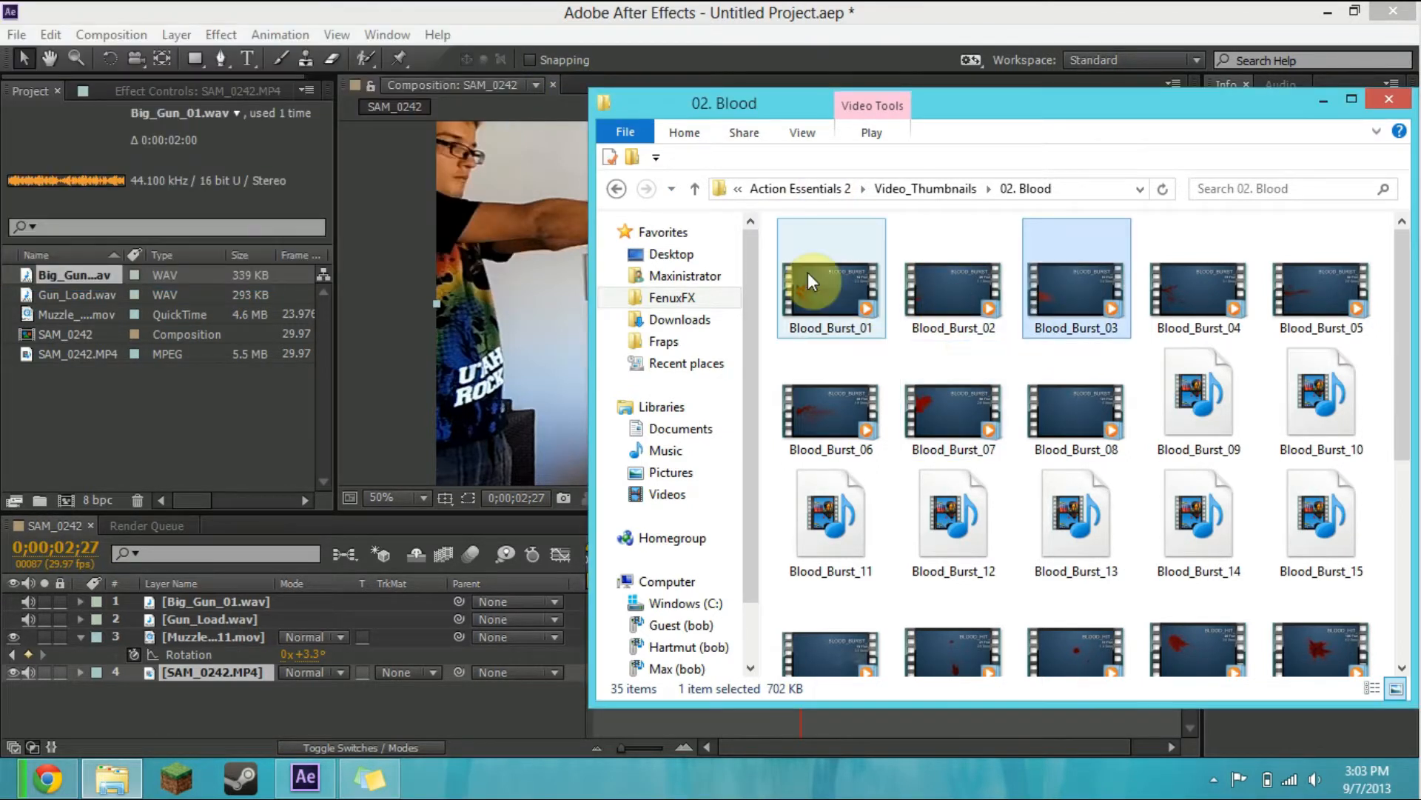
Step: Import Blood_Burst_01, Blood_Burst_02 and Blood_Burst_03 from the 02. Blood folder in Action_Essentials_720p into the After Effects project
{"action": "left_click", "coordinate": [775, 189]}
{"action": "double_click", "coordinate": [857, 255]}
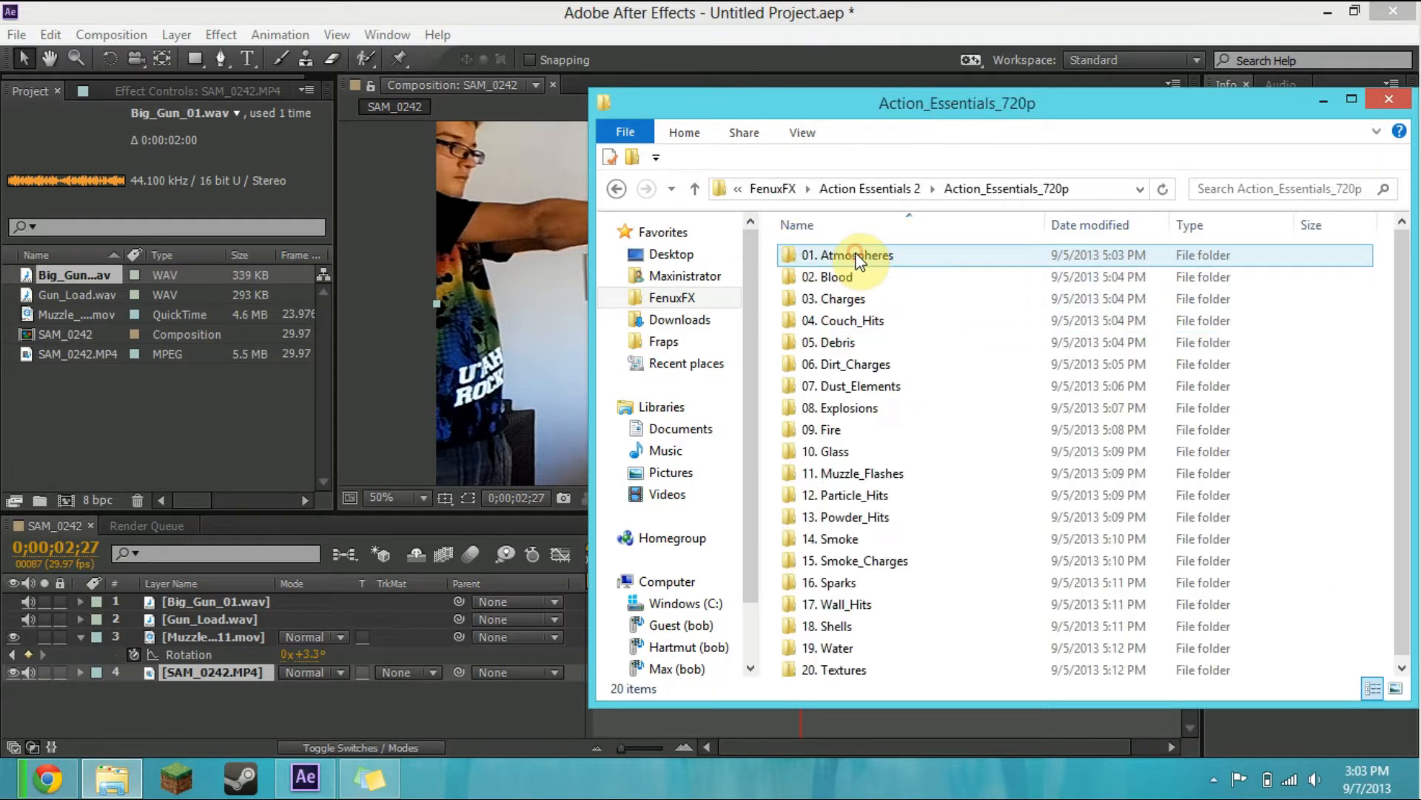
{"action": "double_click", "coordinate": [863, 279]}
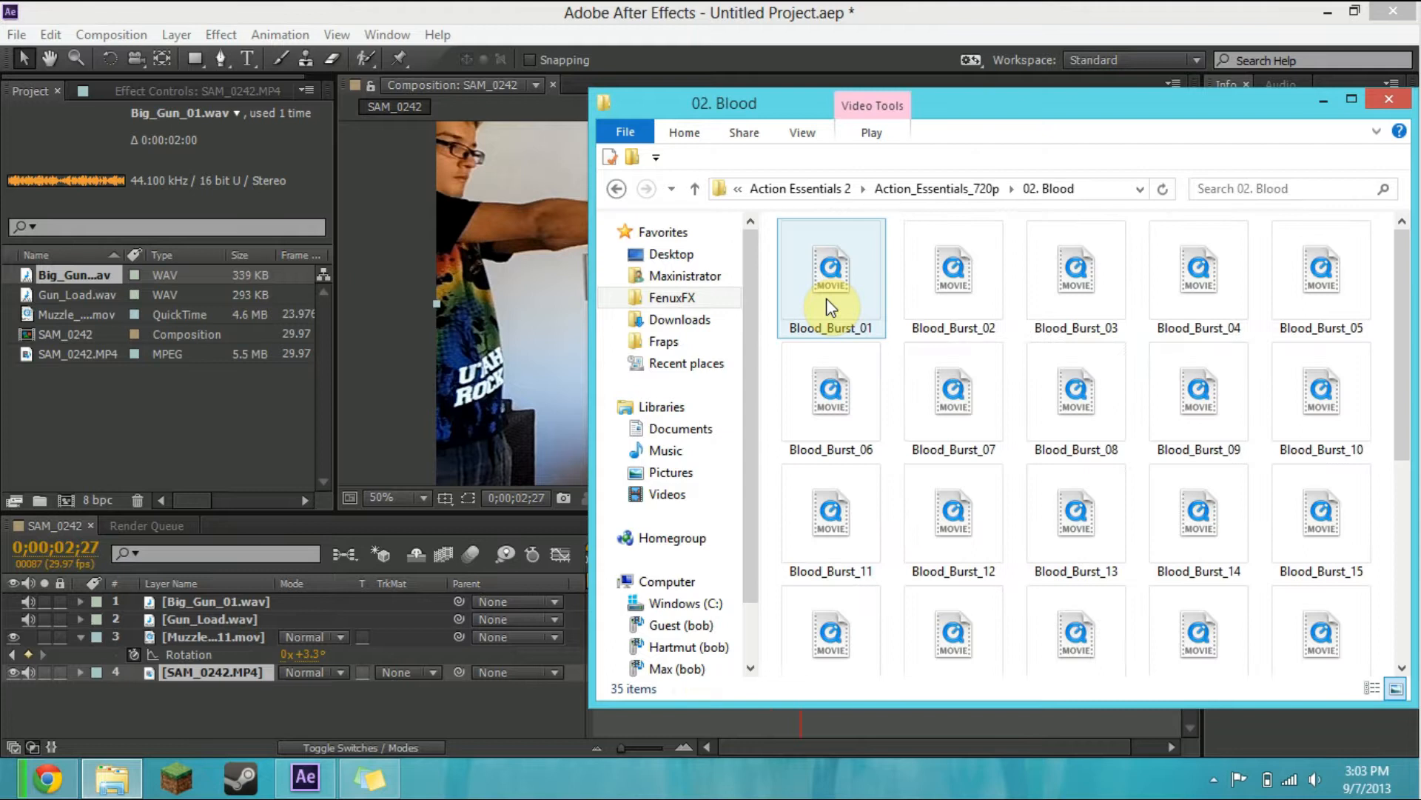
{"action": "left_click", "coordinate": [830, 302]}
{"action": "left_click", "coordinate": [960, 300], "text": "ctrl"}
{"action": "left_click", "coordinate": [1071, 304], "text": "ctrl"}
{"action": "left_click_drag", "start_coordinate": [841, 305], "coordinate": [266, 432]}
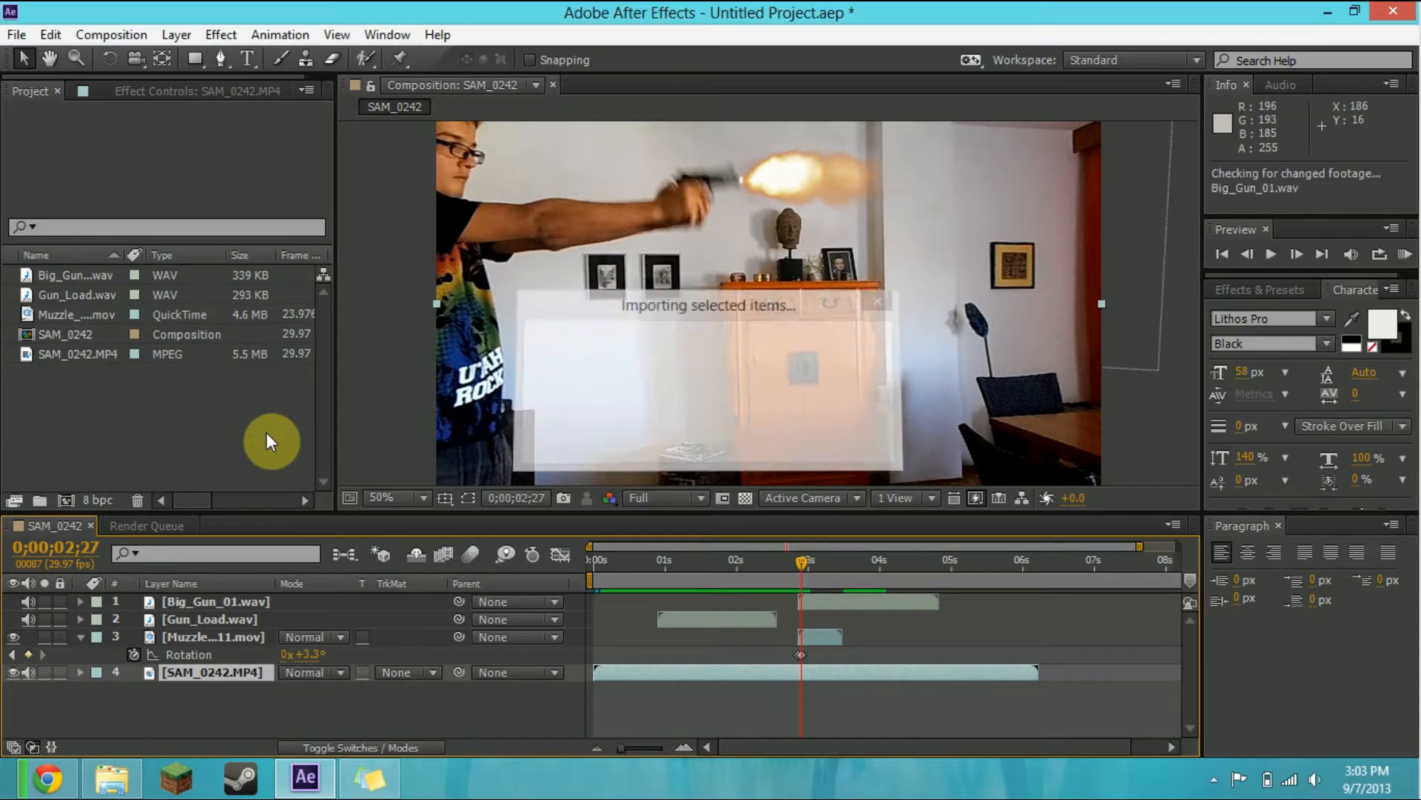
Step: Add the three blood burst clips as the composition's top layers and start them at 0;00;02;27
{"action": "left_click_drag", "start_coordinate": [104, 309], "coordinate": [233, 597]}
{"action": "left_click_drag", "start_coordinate": [629, 601], "coordinate": [833, 607]}
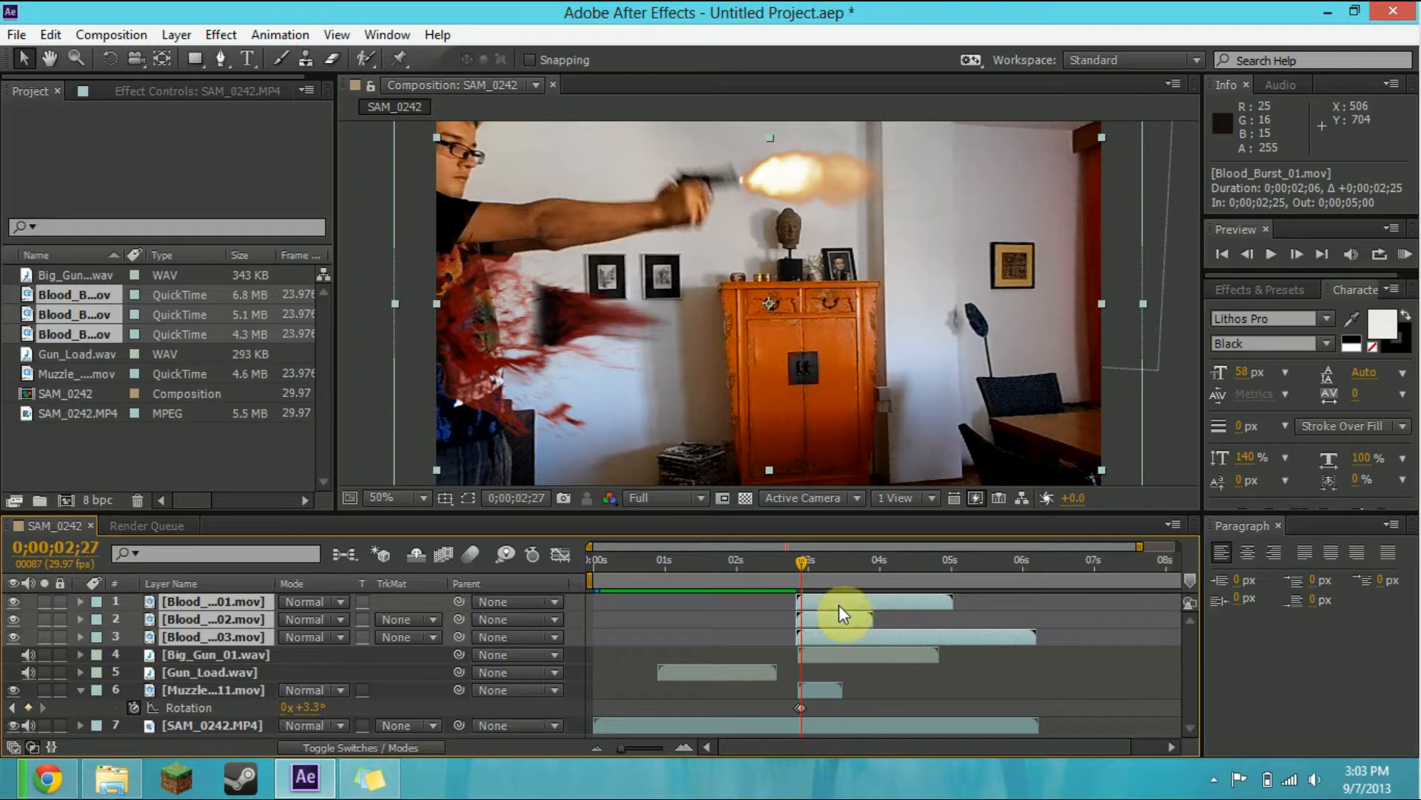
{"action": "left_click_drag", "start_coordinate": [844, 606], "coordinate": [844, 605]}
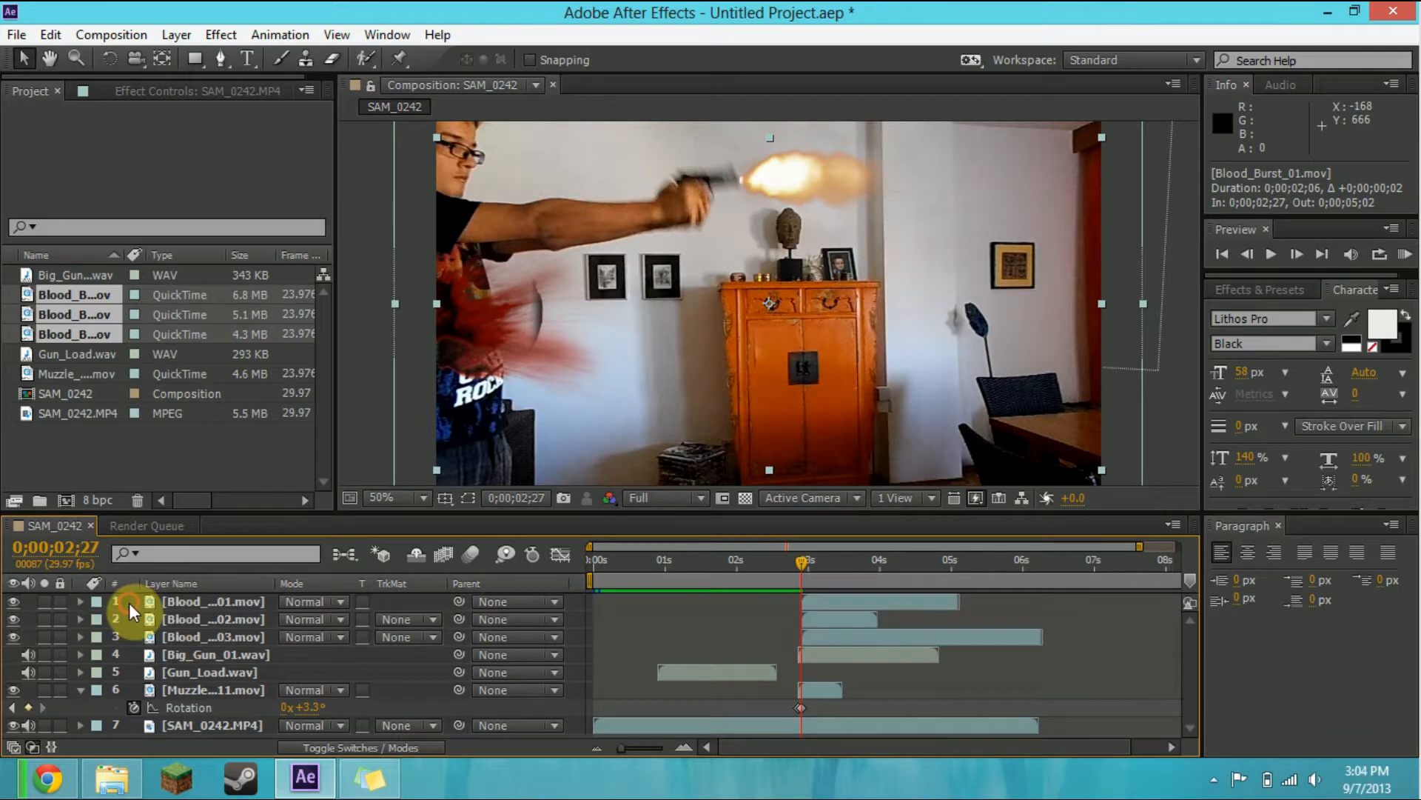
Step: Delete the Blood_Burst_02 and Blood_Burst_03 layers and start the Blood_Burst_01 layer at 0;00;02;26
{"action": "left_click", "coordinate": [203, 619]}
{"action": "left_click", "coordinate": [201, 632]}
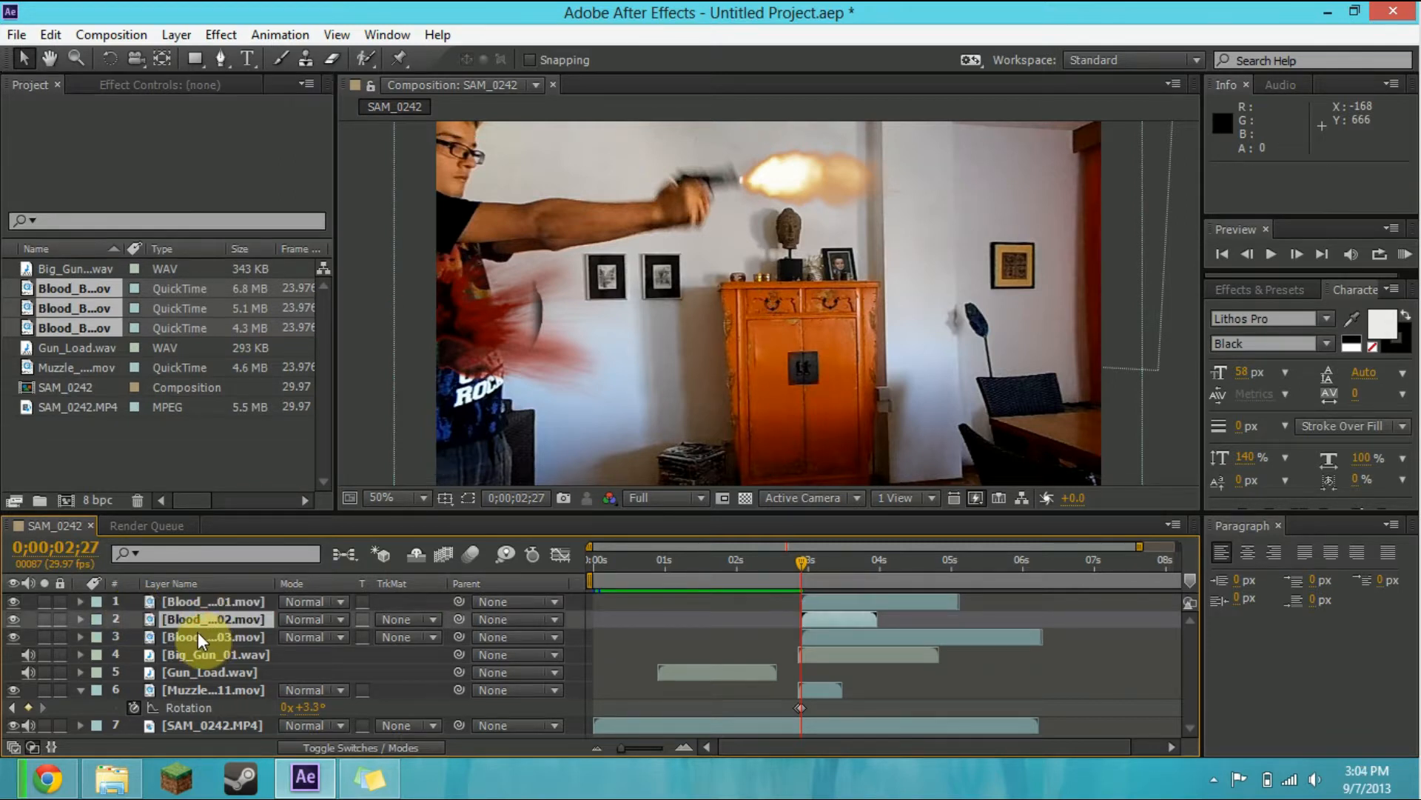
{"action": "key", "text": "Delete"}
{"action": "left_click", "coordinate": [197, 620]}
{"action": "key", "text": "Delete"}
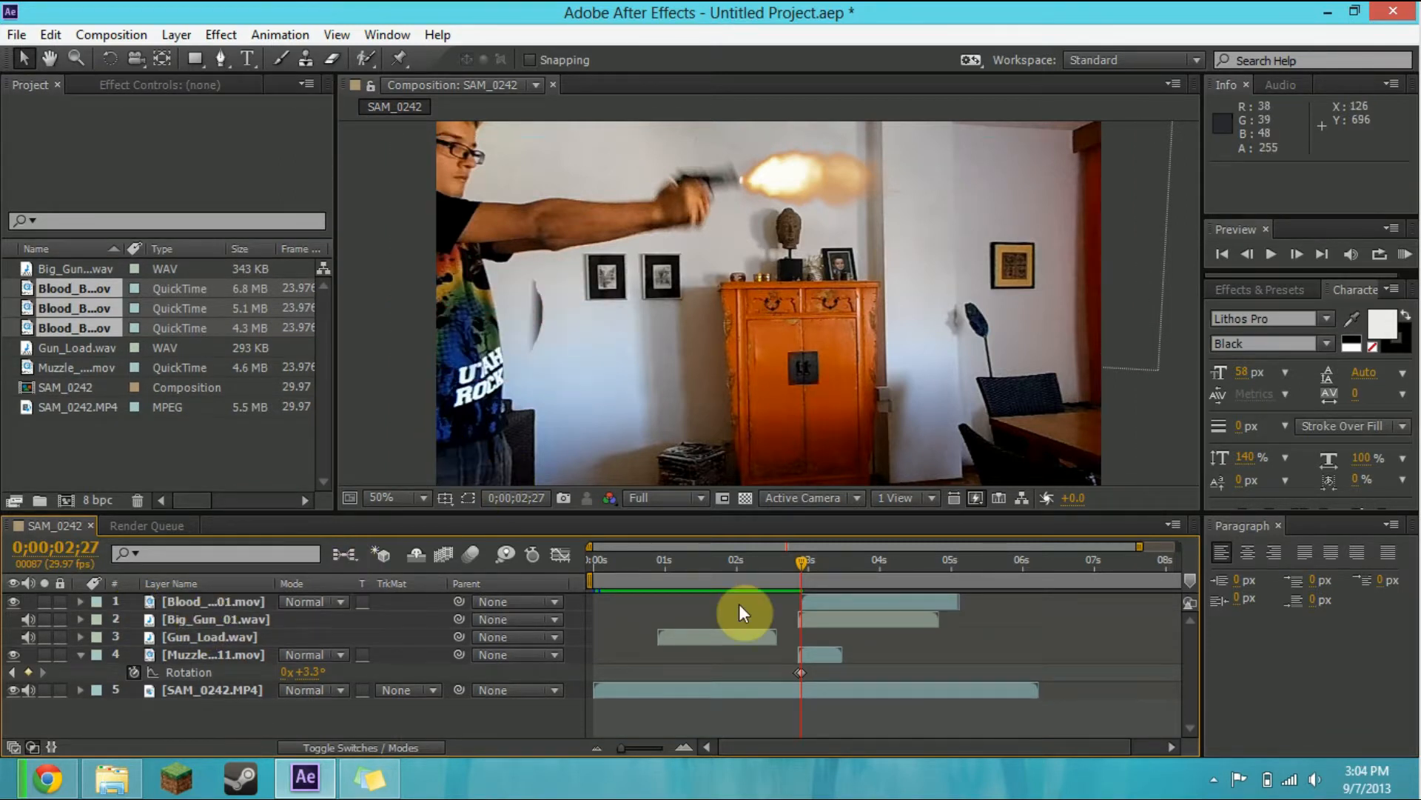
{"action": "left_click_drag", "start_coordinate": [819, 603], "coordinate": [814, 603]}
Step: Rotate the Blood_Burst_01 layer by 179° and move it to position 830, 176 so it faces the shooter
{"action": "left_click_drag", "start_coordinate": [540, 353], "coordinate": [618, 366]}
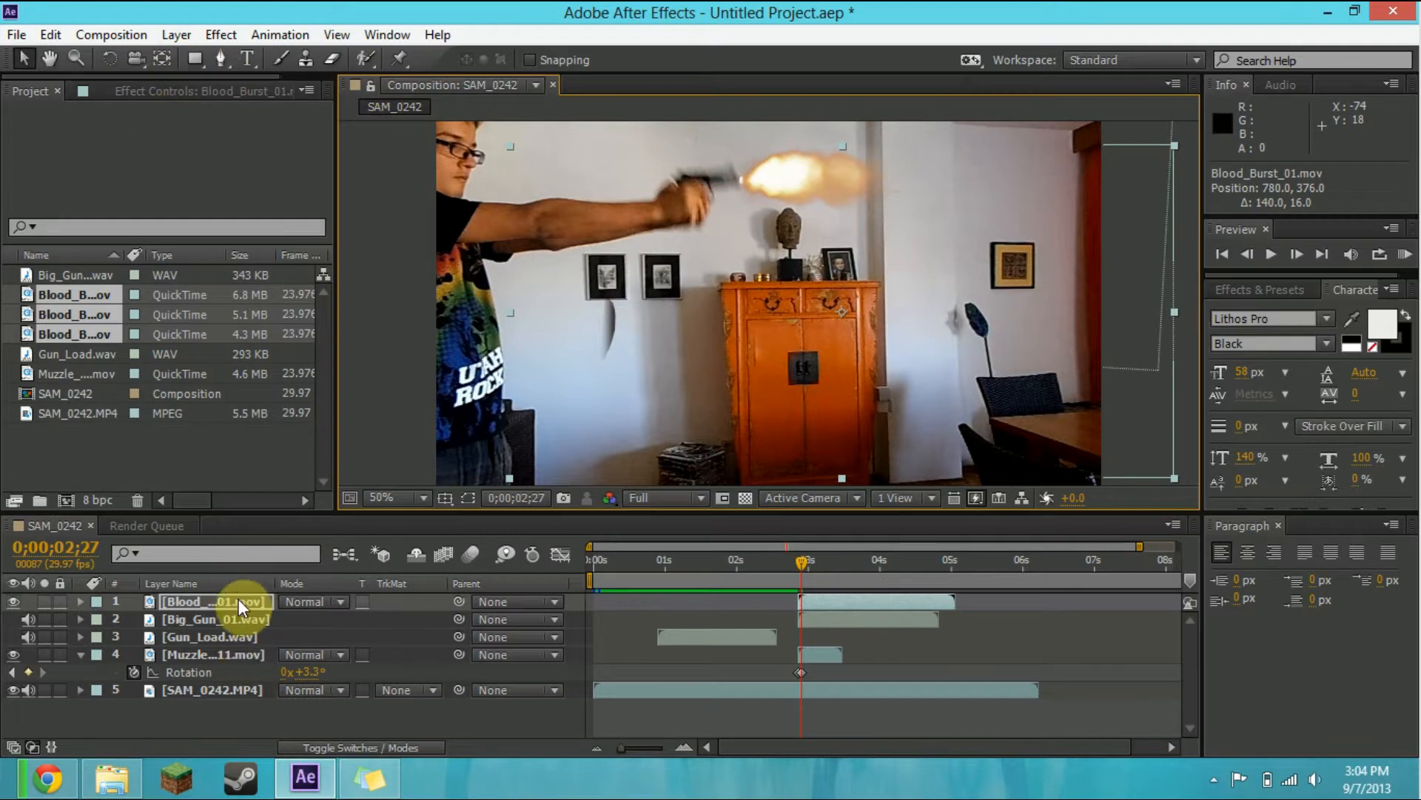
{"action": "left_click", "coordinate": [109, 57]}
{"action": "left_click_drag", "start_coordinate": [1196, 153], "coordinate": [656, 409]}
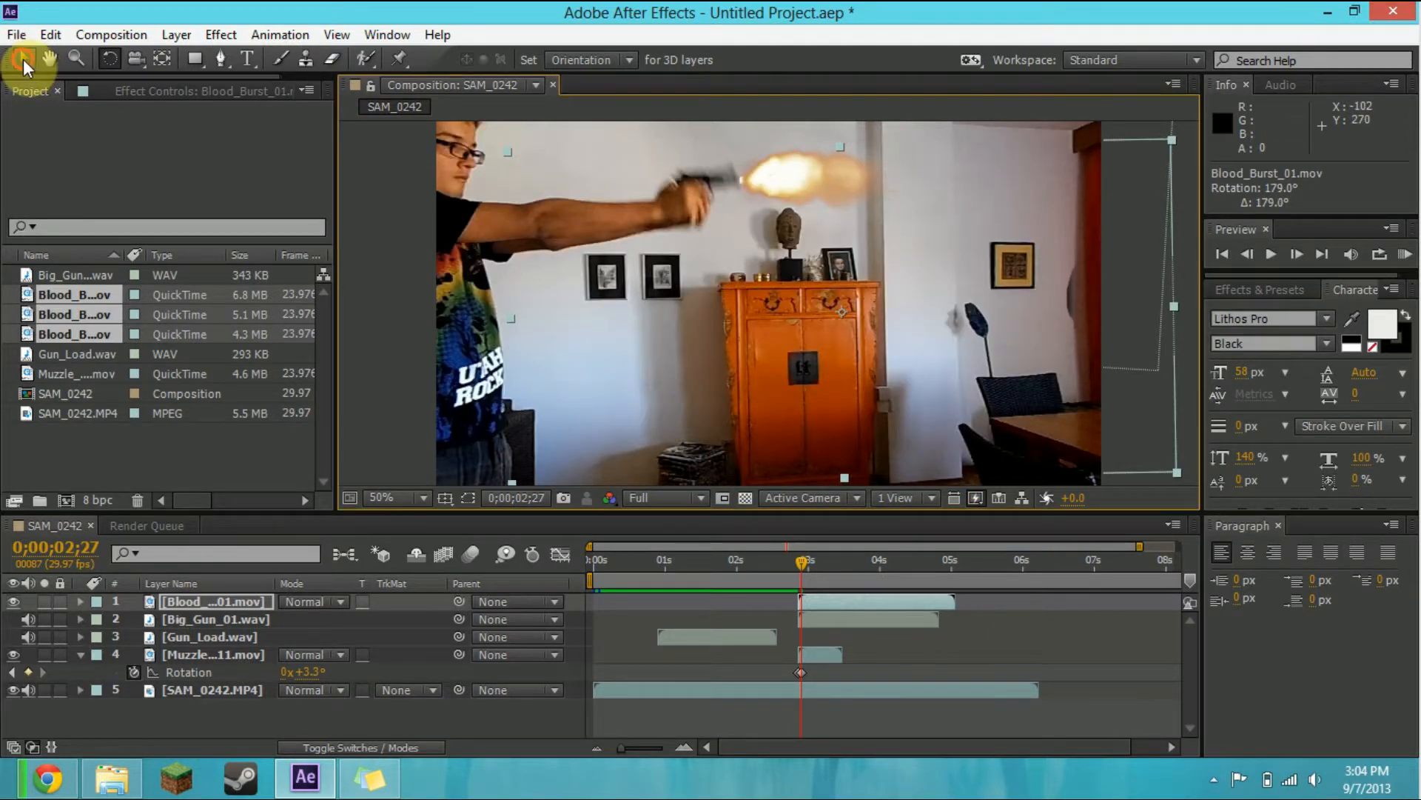
{"action": "left_click", "coordinate": [24, 59]}
{"action": "left_click_drag", "start_coordinate": [938, 402], "coordinate": [962, 296]}
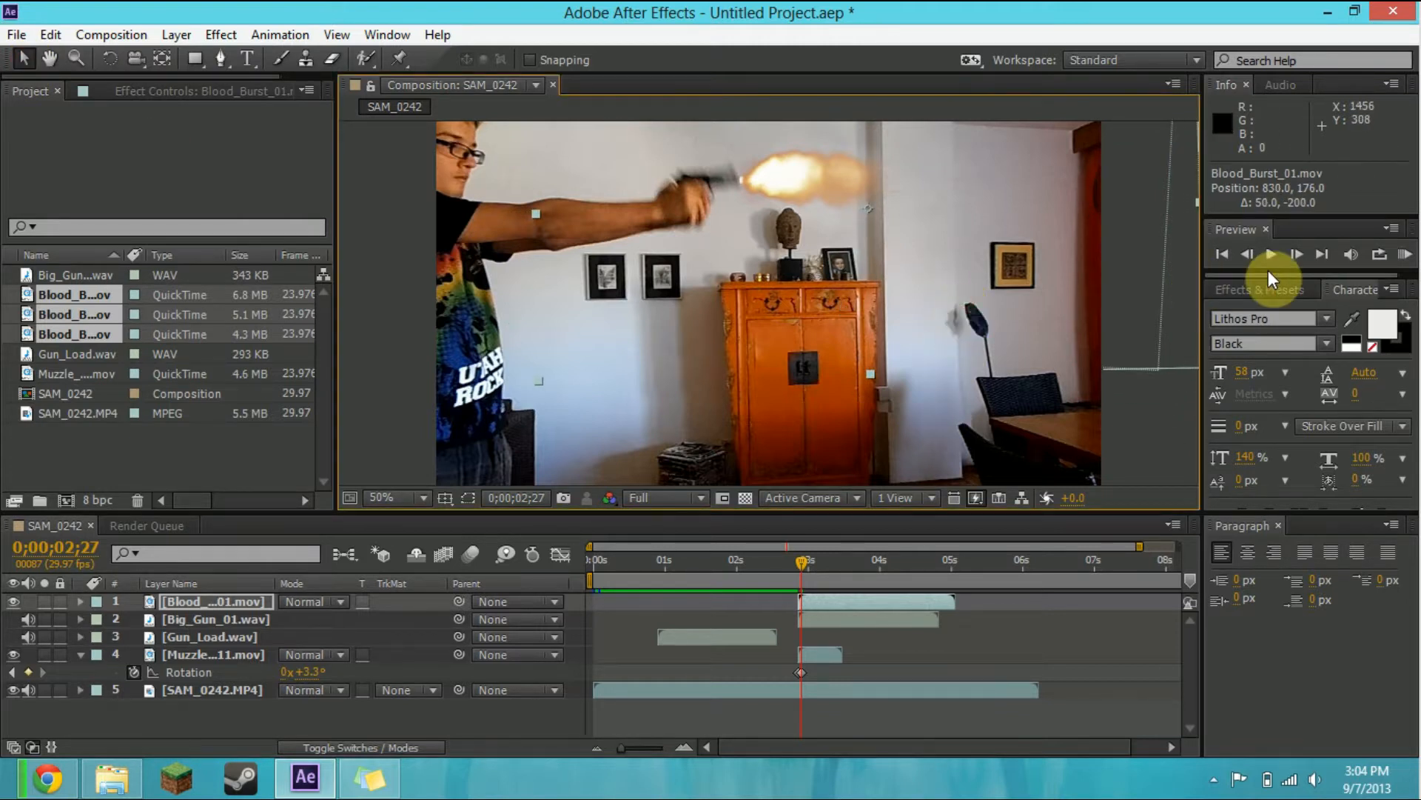
Step: Check the frame after the muzzle flash and shift the Blood_Burst_01 layer to start at 0;00;02;25
{"action": "left_click", "coordinate": [1297, 255]}
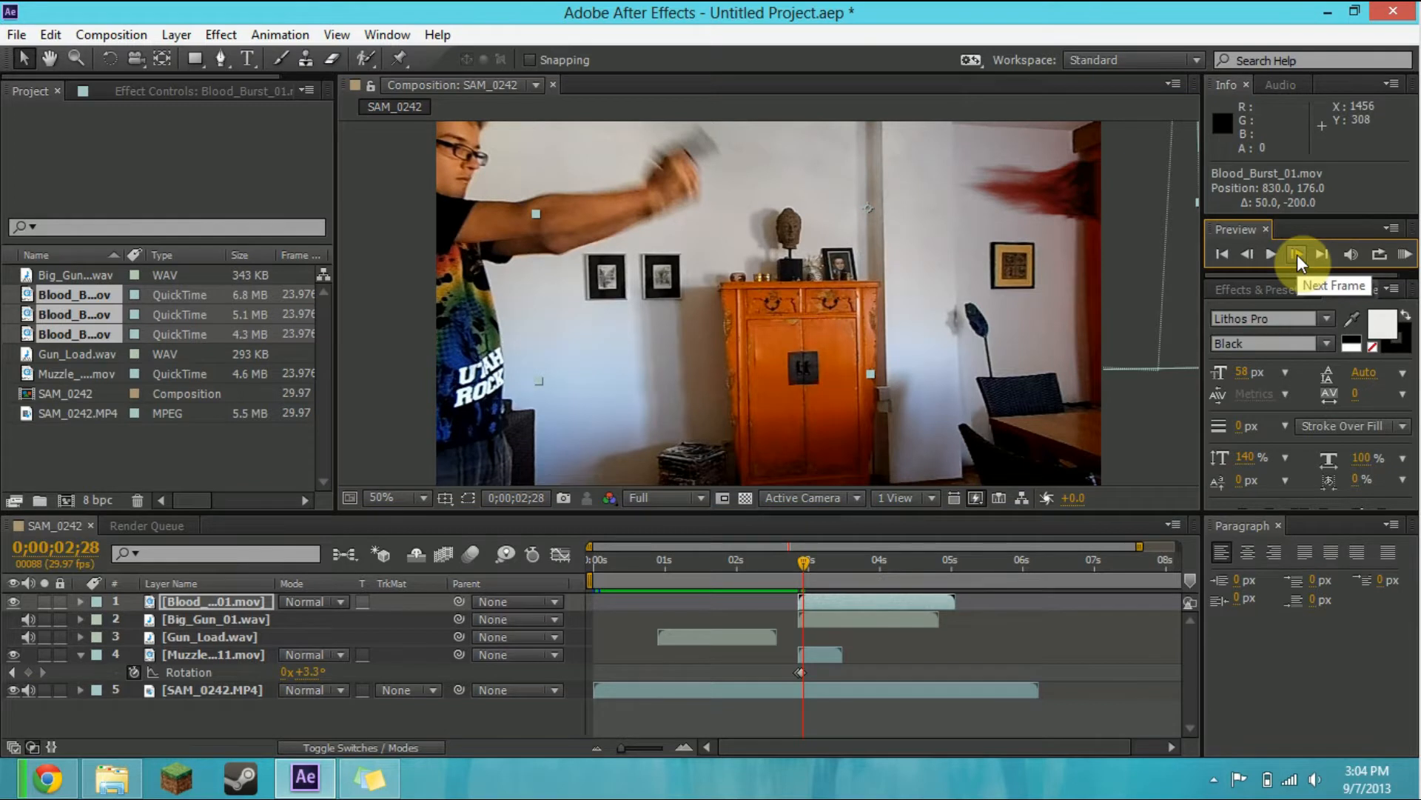
{"action": "left_click", "coordinate": [1247, 254]}
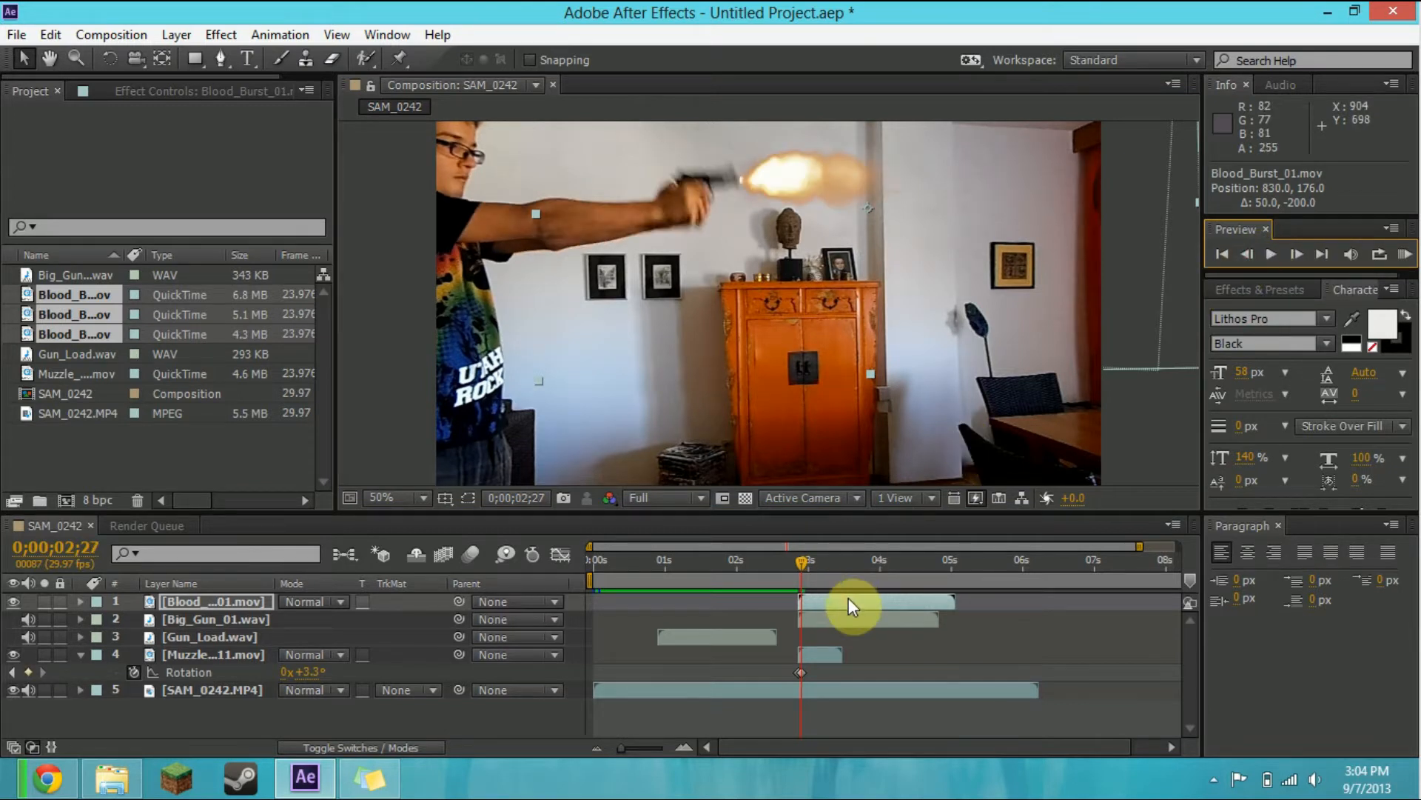
{"action": "left_click", "coordinate": [849, 601]}
{"action": "left_click_drag", "start_coordinate": [847, 600], "coordinate": [847, 599]}
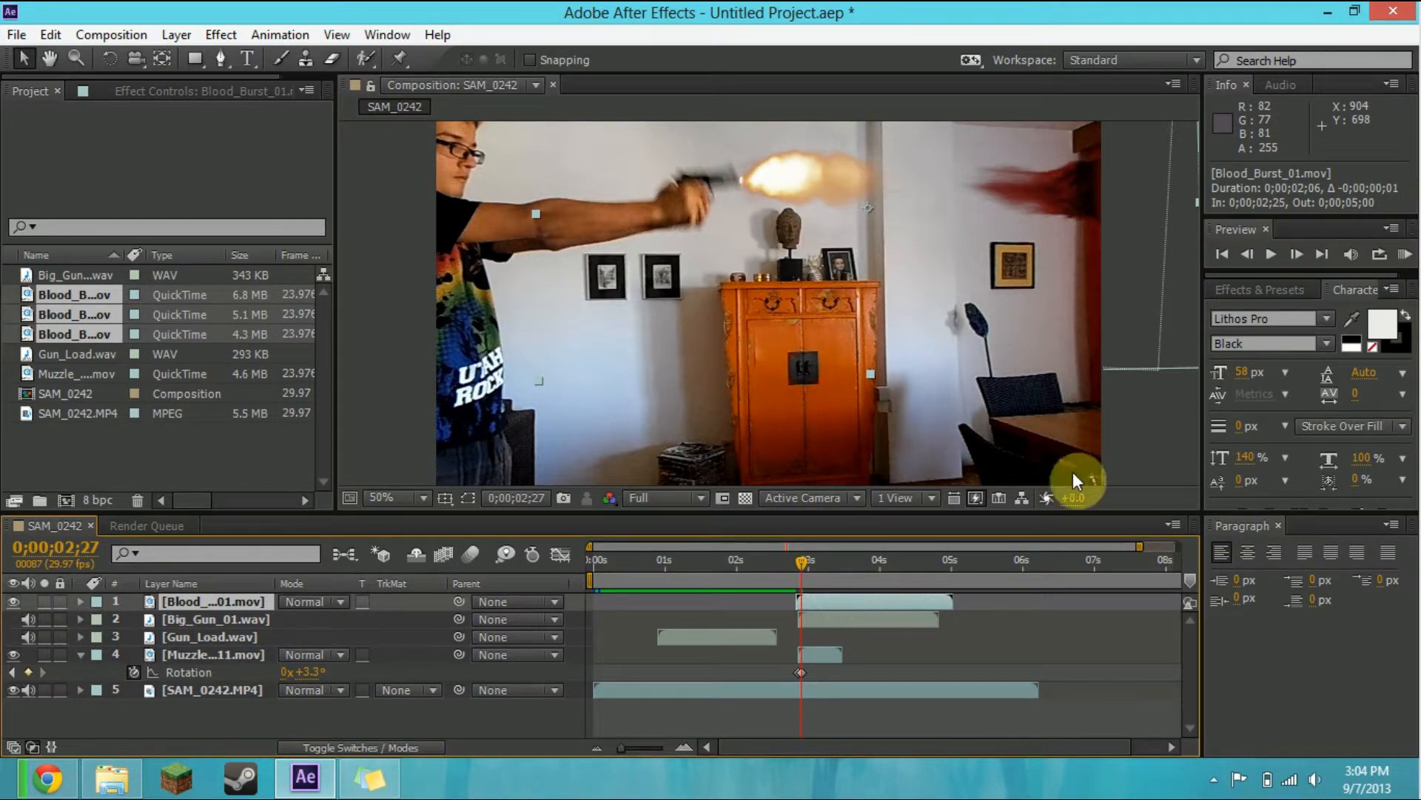
Step: Step through the frames from 0;00;02;25 to 0;00;03;00, examining the blood burst's timing against the muzzle flash
{"action": "left_click", "coordinate": [1247, 254]}
{"action": "left_click", "coordinate": [1247, 254]}
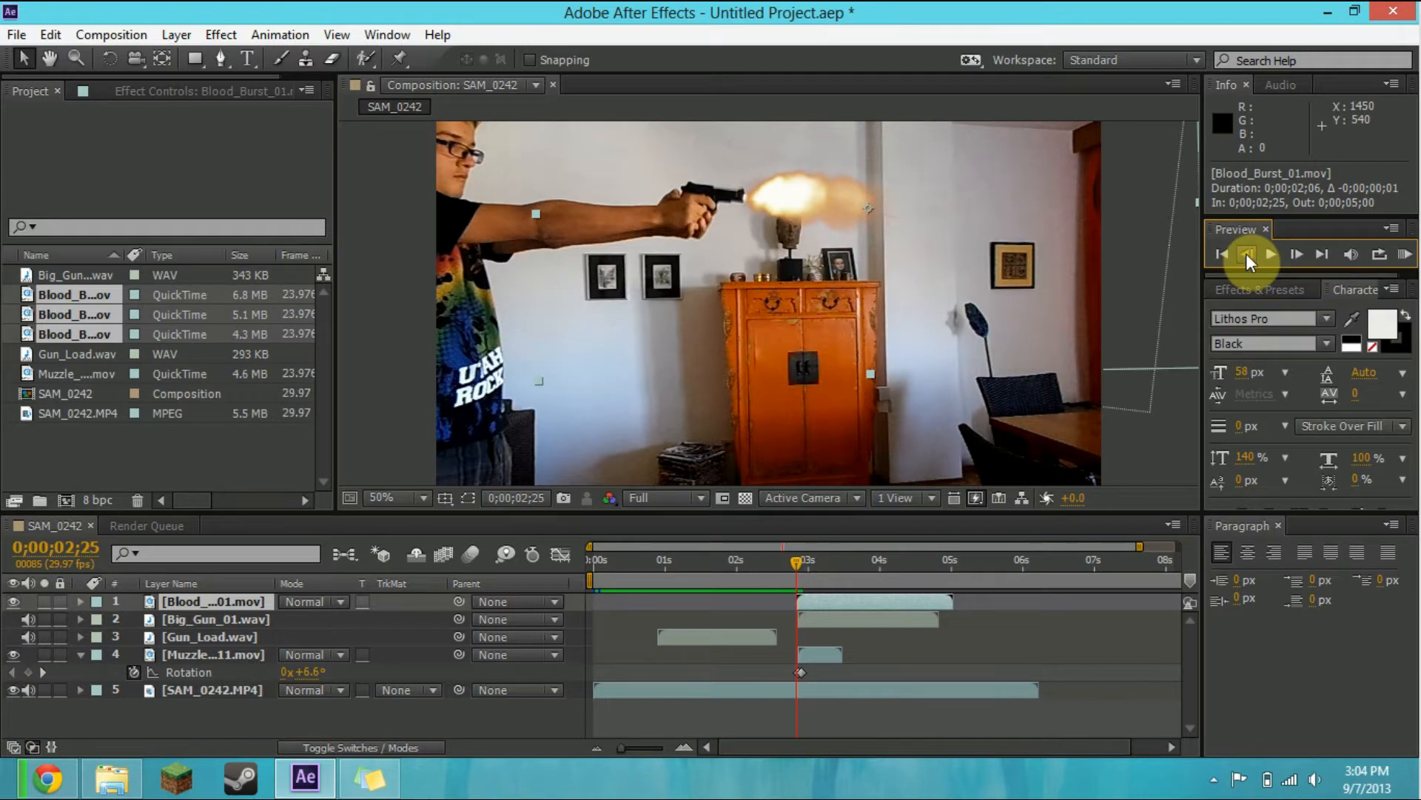
{"action": "left_click", "coordinate": [1300, 253]}
{"action": "left_click", "coordinate": [1300, 253]}
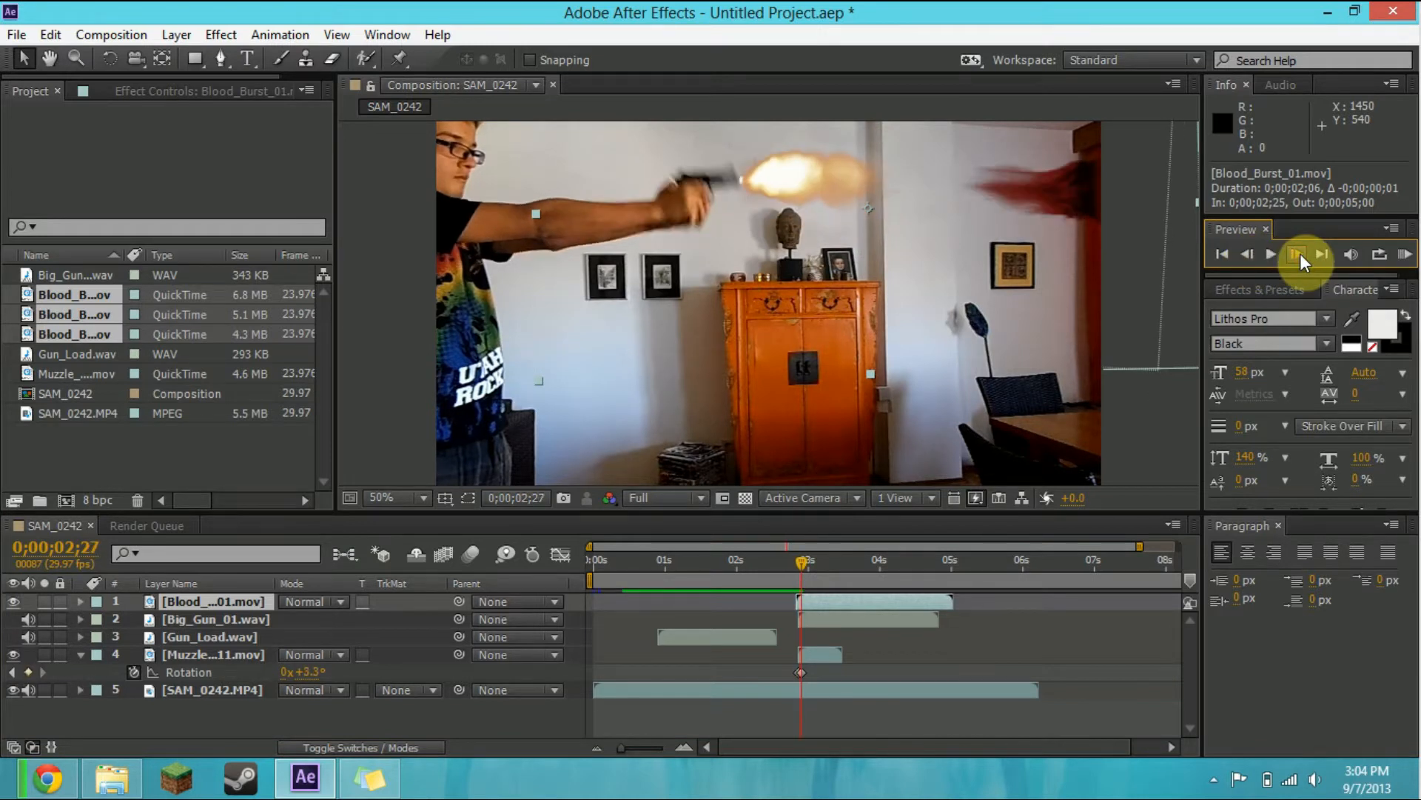
{"action": "left_click", "coordinate": [1299, 253]}
{"action": "left_click", "coordinate": [1297, 253]}
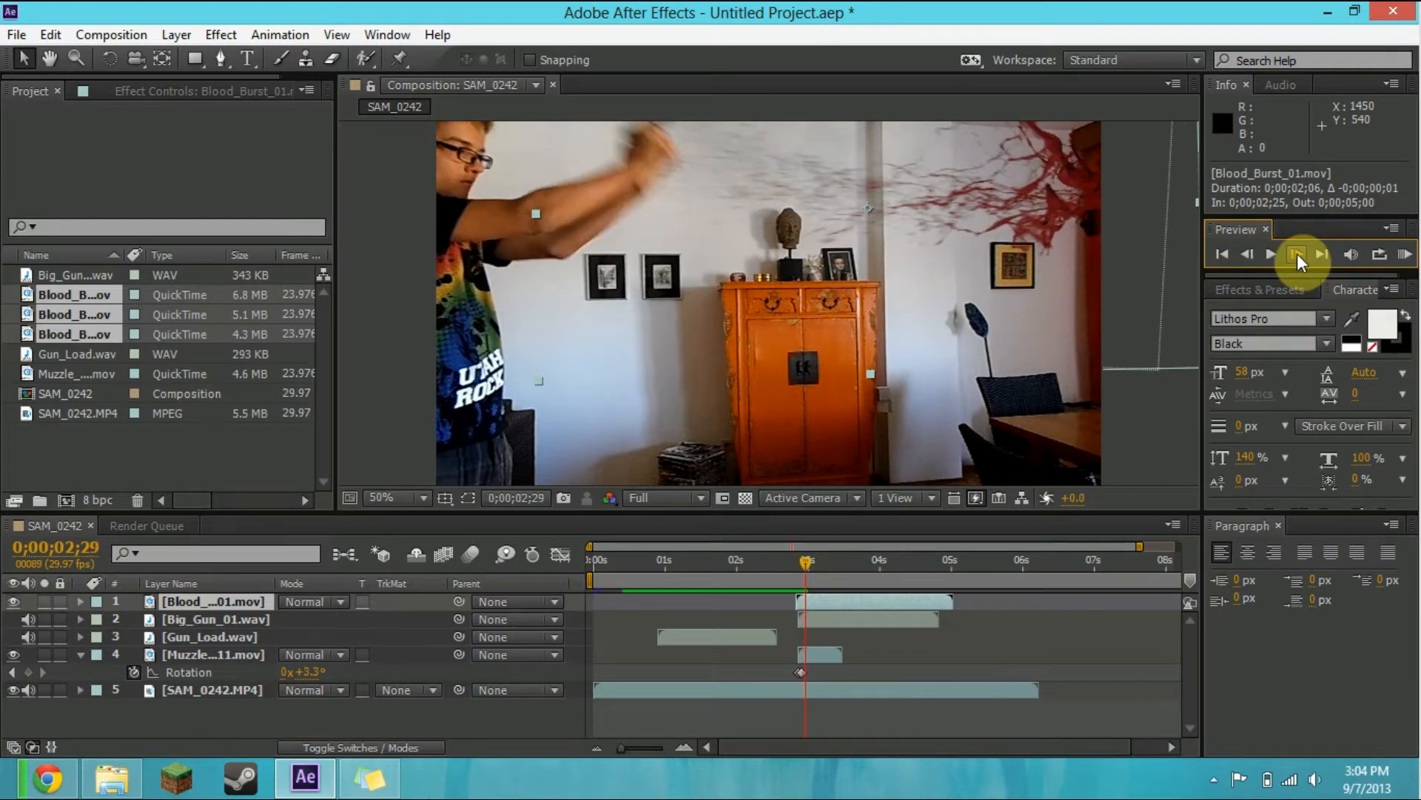
{"action": "left_click", "coordinate": [1297, 254]}
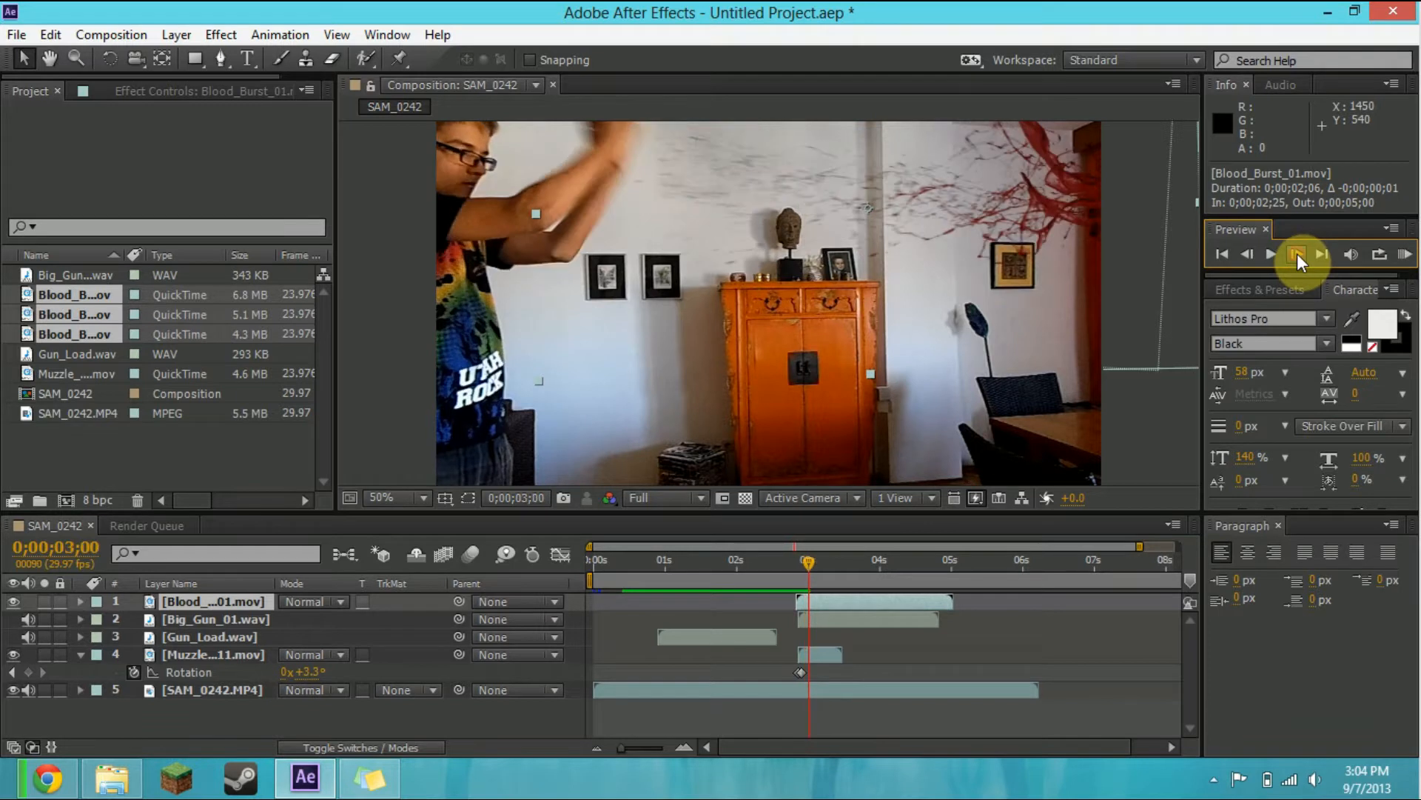
Step: Add Blood_Burst_02.mov as the top layer, starting at the muzzle flash frame 0;00;02;26
{"action": "left_click", "coordinate": [1250, 253]}
{"action": "left_click", "coordinate": [1251, 252]}
{"action": "left_click", "coordinate": [1250, 252]}
{"action": "left_click", "coordinate": [1250, 253]}
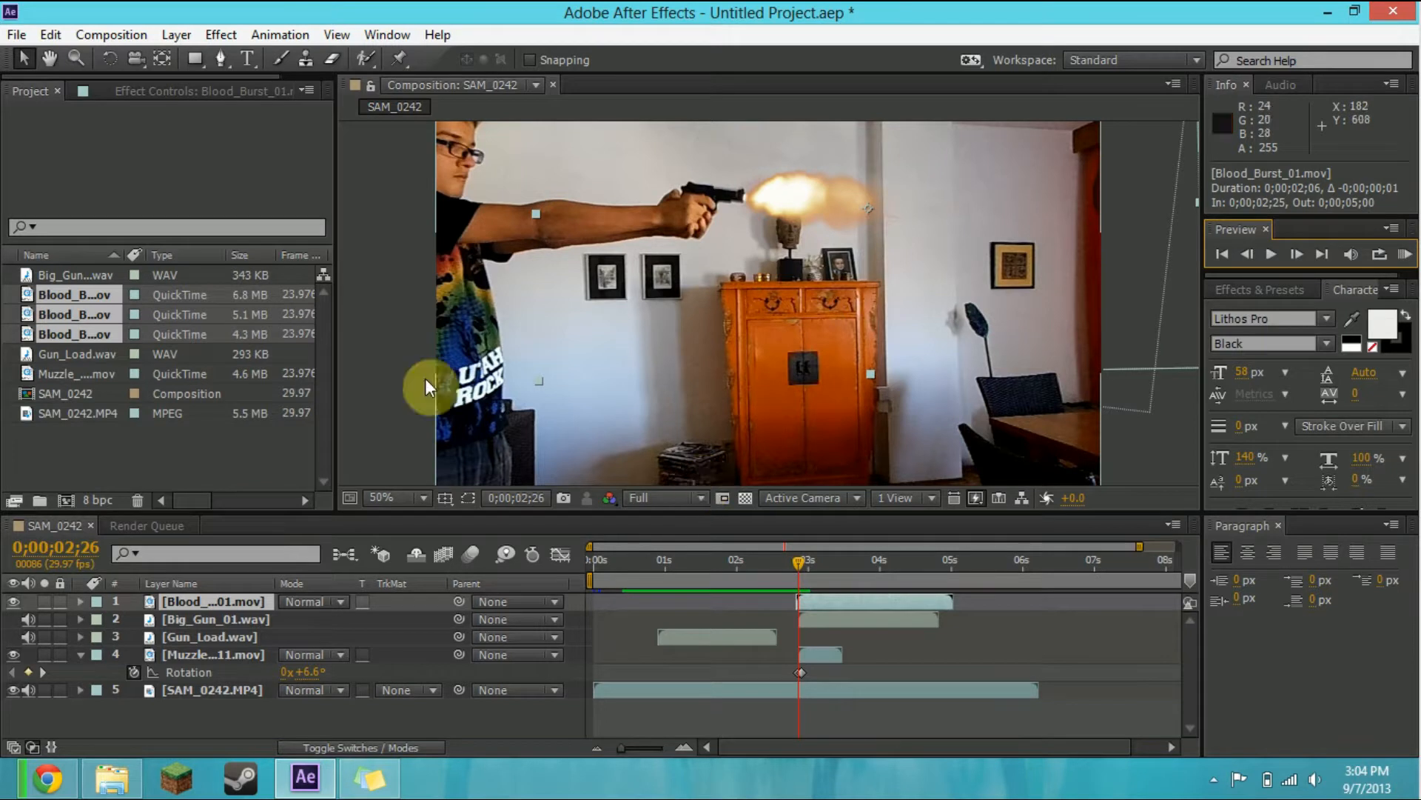
{"action": "left_click", "coordinate": [52, 318]}
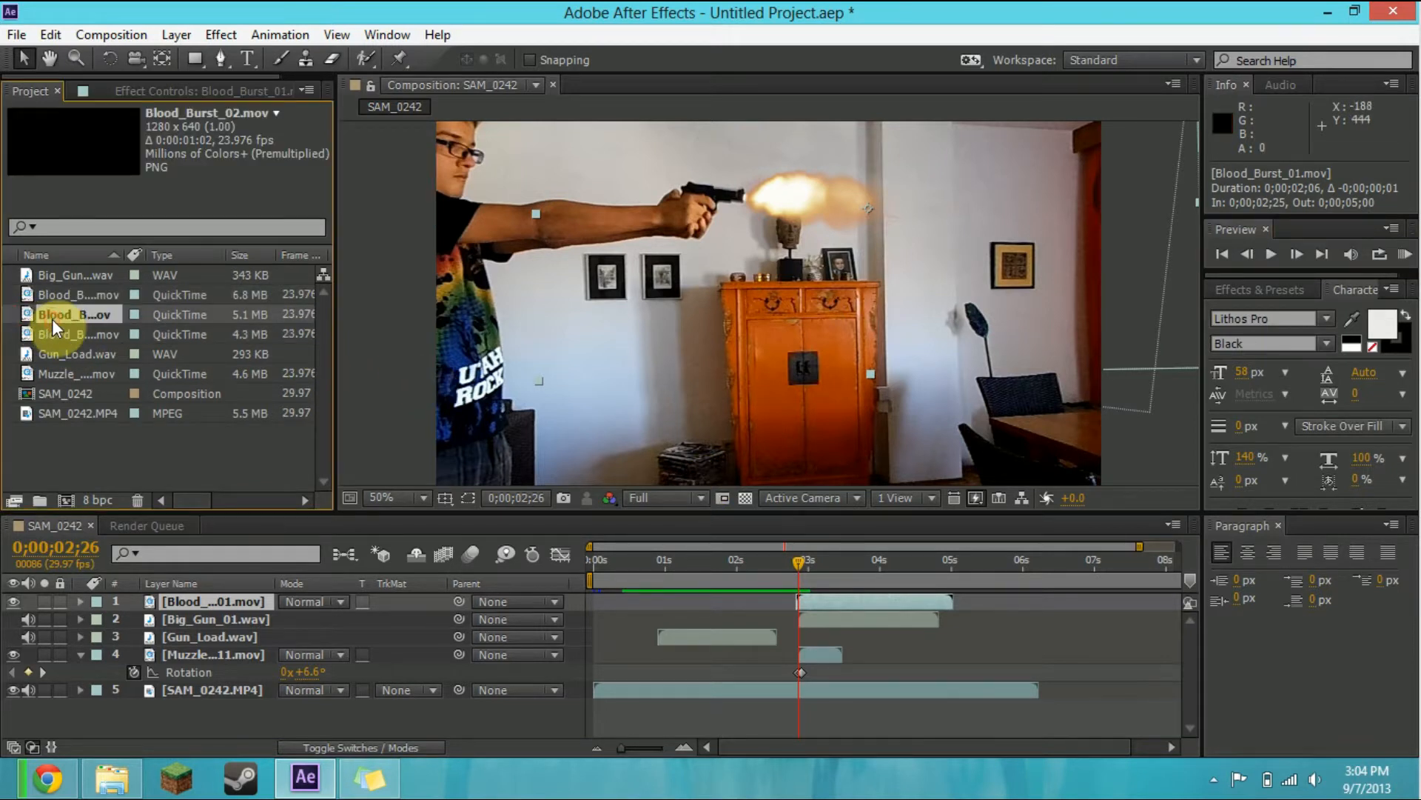
{"action": "left_click_drag", "start_coordinate": [57, 315], "coordinate": [179, 595]}
{"action": "left_click_drag", "start_coordinate": [611, 597], "coordinate": [814, 601]}
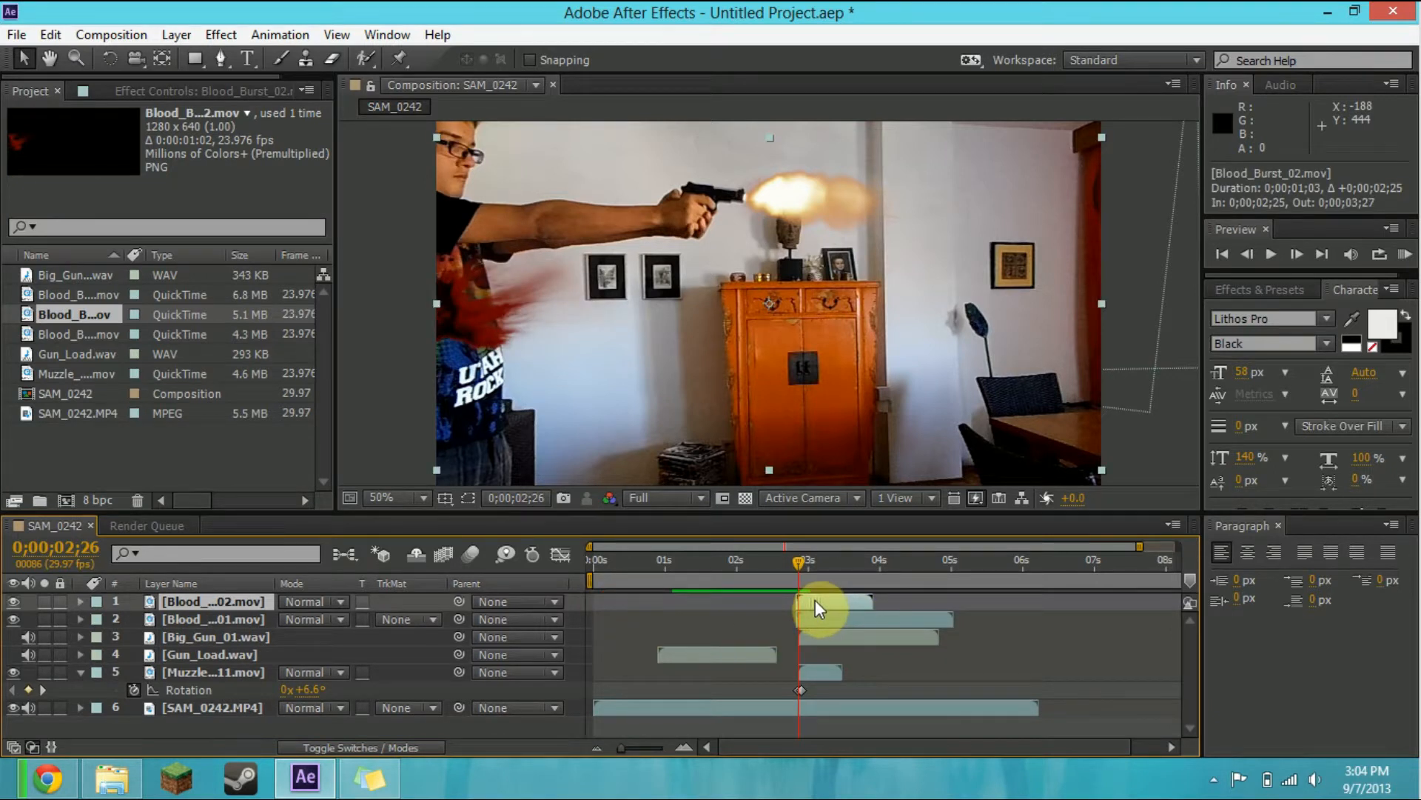
{"action": "left_click_drag", "start_coordinate": [815, 600], "coordinate": [816, 600]}
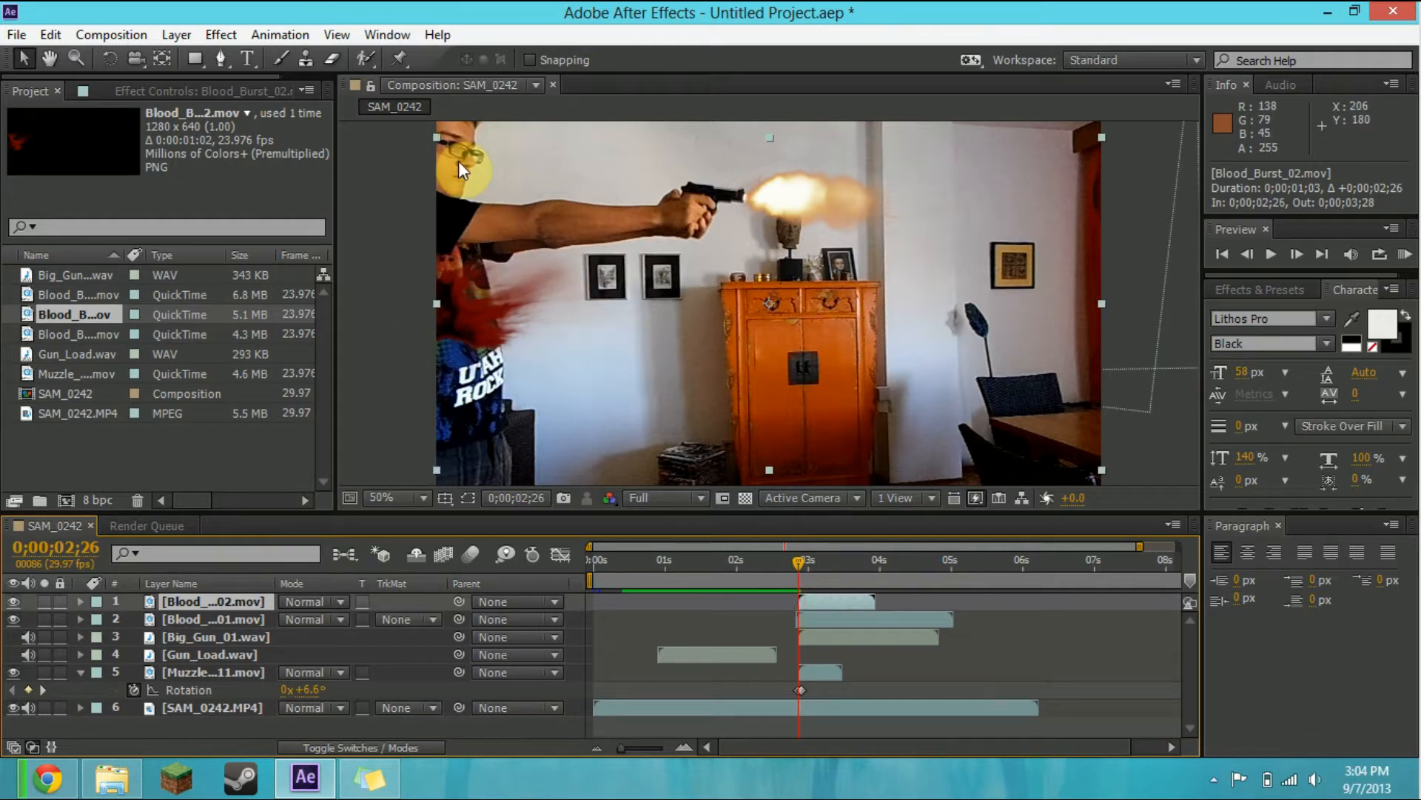
Step: Rotate the Blood_Burst_02 layer by about 180.7° and move it to position 642, 154 so it faces the shooter
{"action": "left_click", "coordinate": [121, 63]}
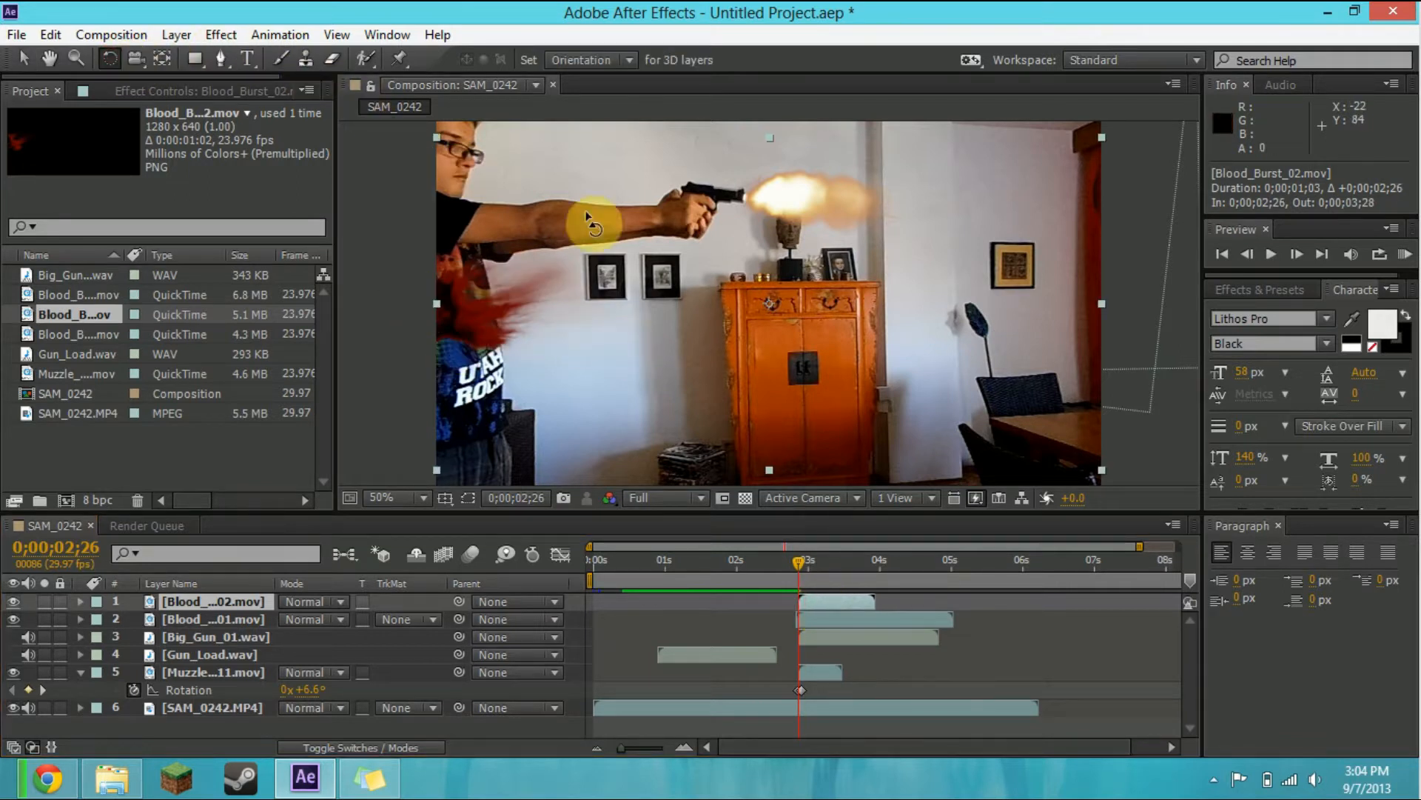
{"action": "left_click_drag", "start_coordinate": [1100, 137], "coordinate": [630, 374]}
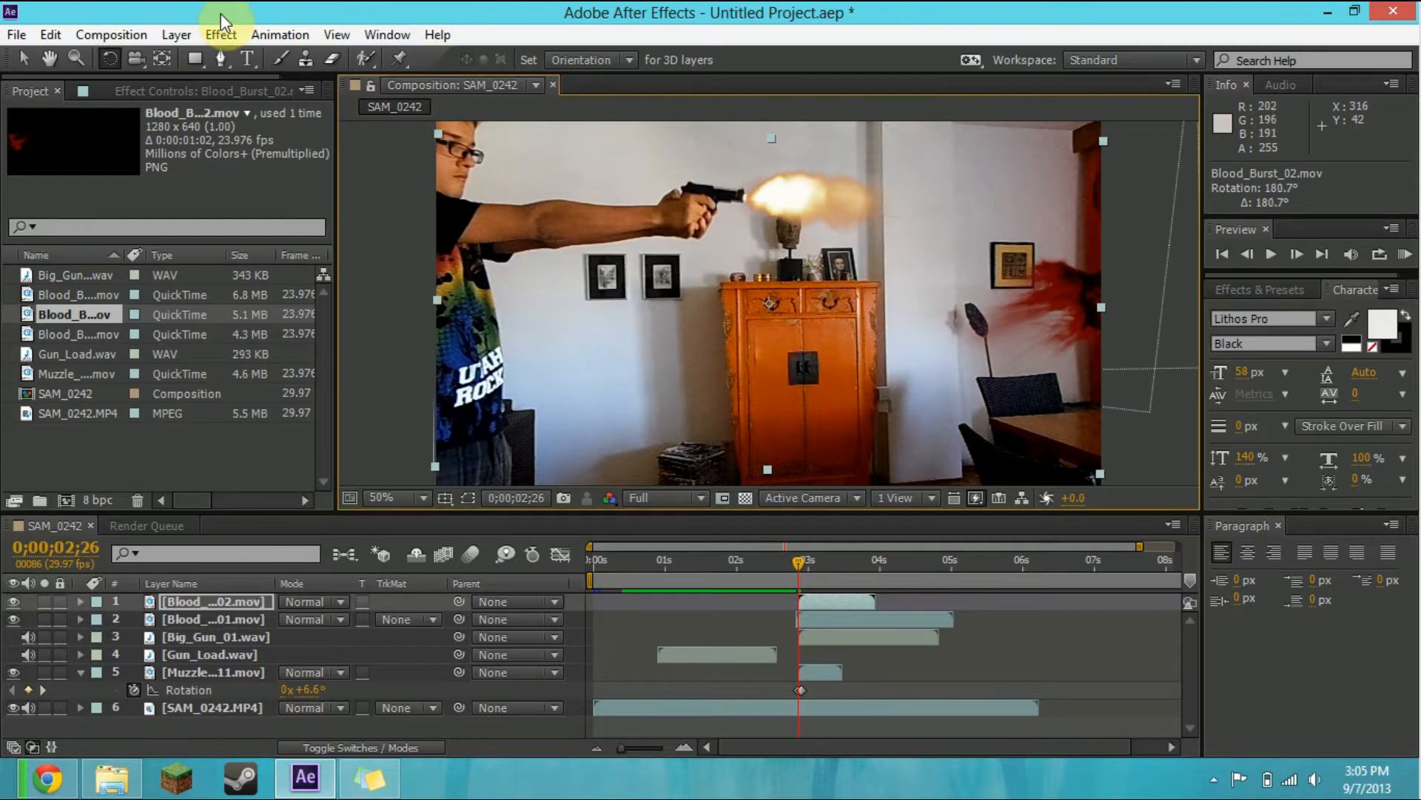
{"action": "left_click", "coordinate": [23, 58]}
{"action": "left_click_drag", "start_coordinate": [928, 305], "coordinate": [930, 197]}
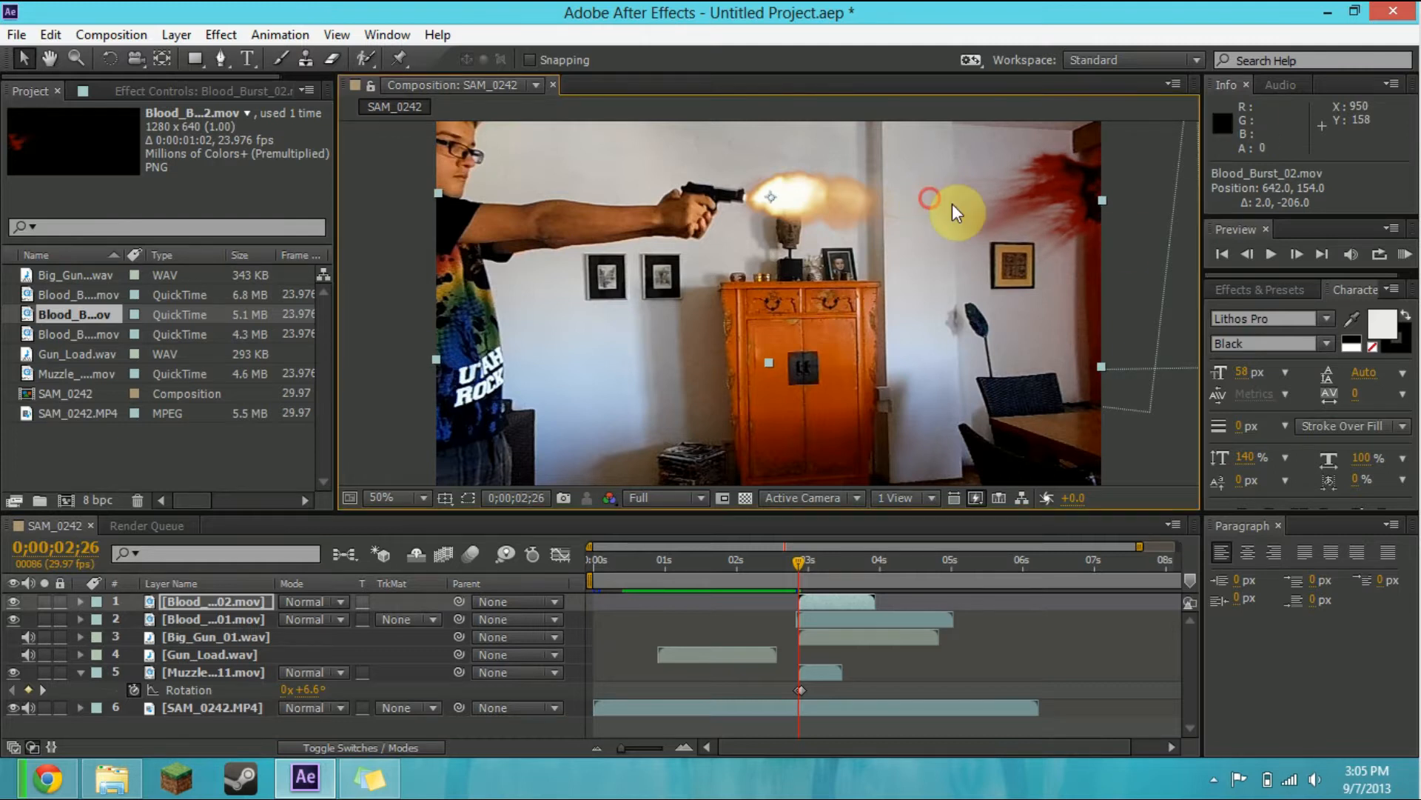
Step: Step through the frames around the gunshot and play a RAM preview to check the combined Blood_Burst_01 and Blood_Burst_02 layers
{"action": "left_click", "coordinate": [1294, 253]}
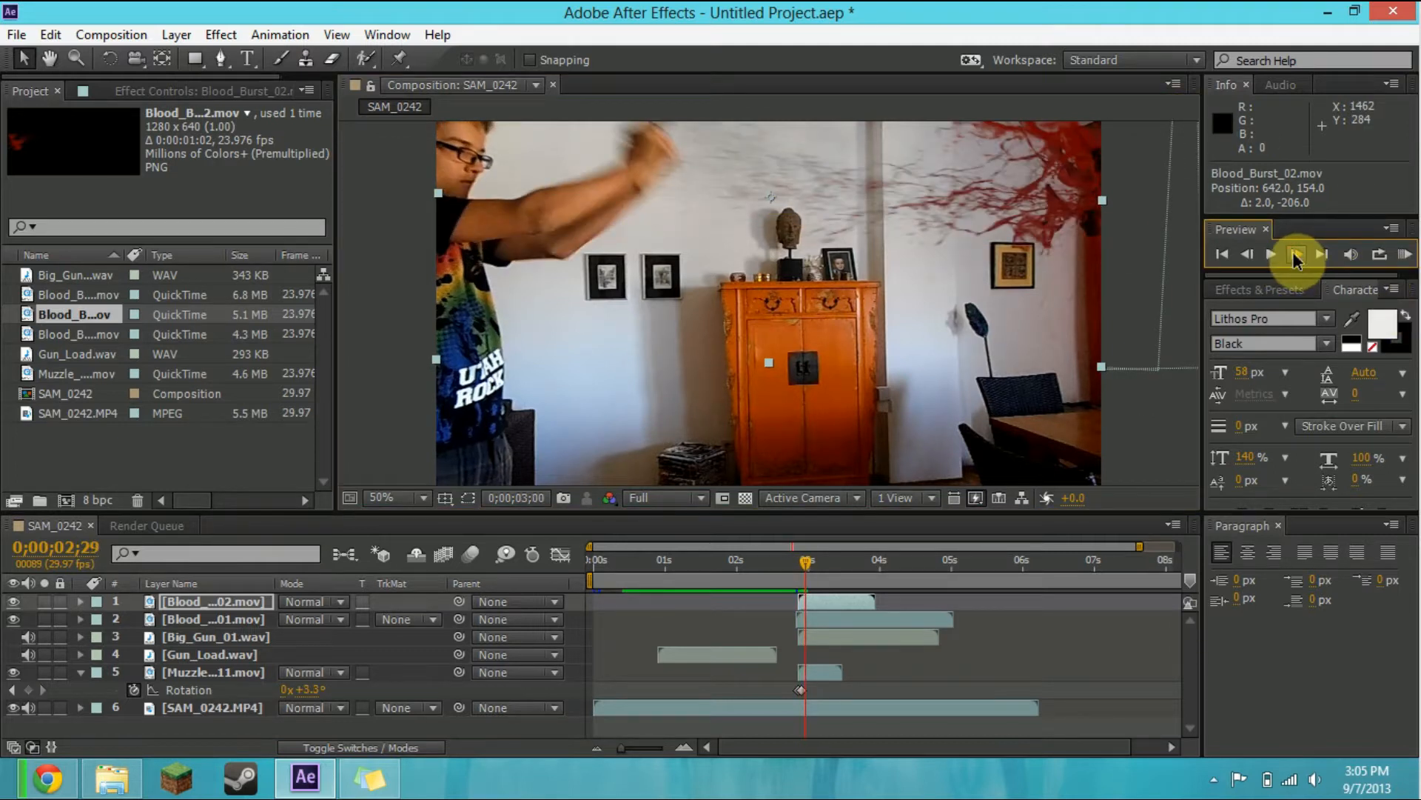
{"action": "left_click", "coordinate": [1294, 253]}
{"action": "left_click", "coordinate": [1239, 253]}
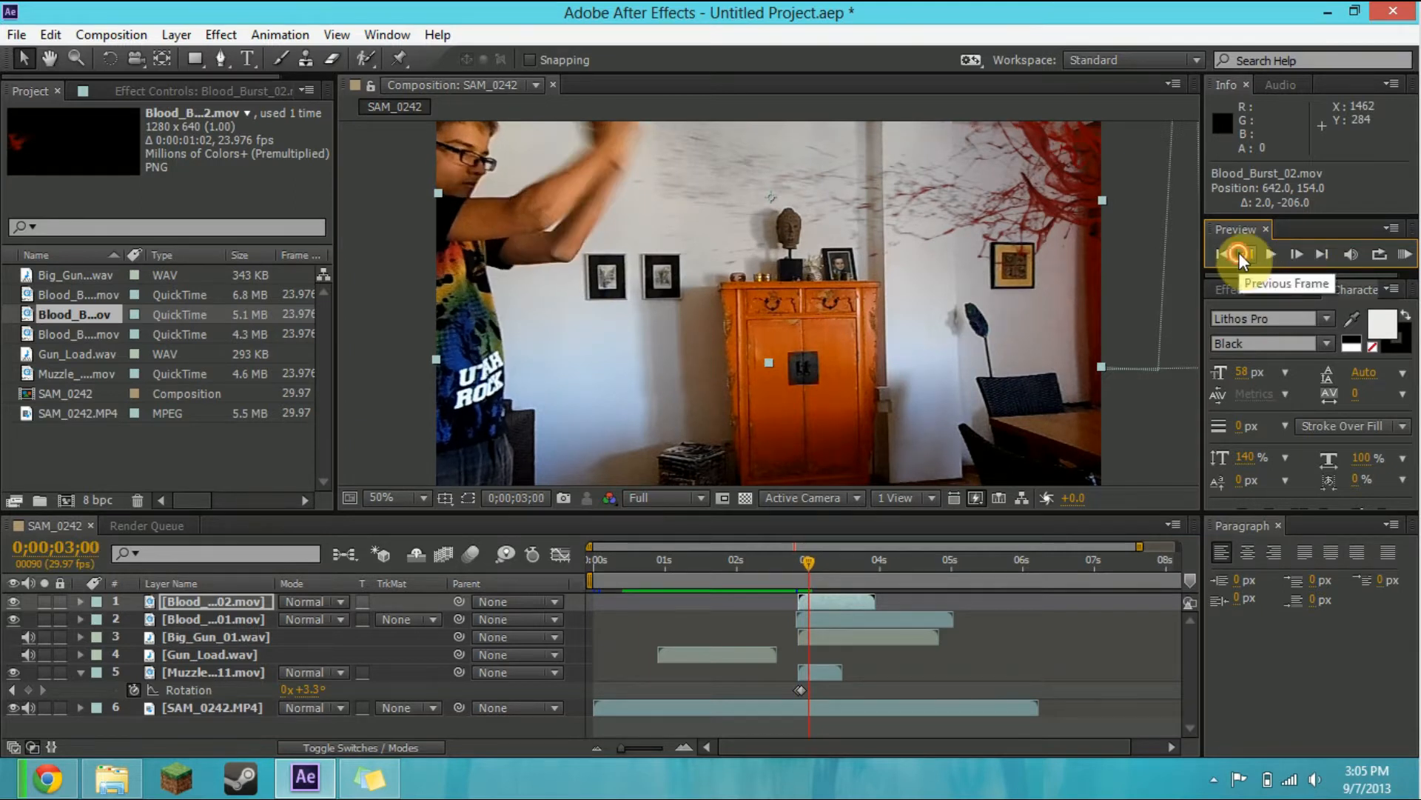
{"action": "left_click", "coordinate": [1240, 253]}
{"action": "left_click", "coordinate": [1239, 253]}
{"action": "left_click", "coordinate": [1239, 253]}
{"action": "left_click", "coordinate": [1239, 253]}
{"action": "left_click", "coordinate": [1239, 254]}
{"action": "left_click", "coordinate": [1239, 254]}
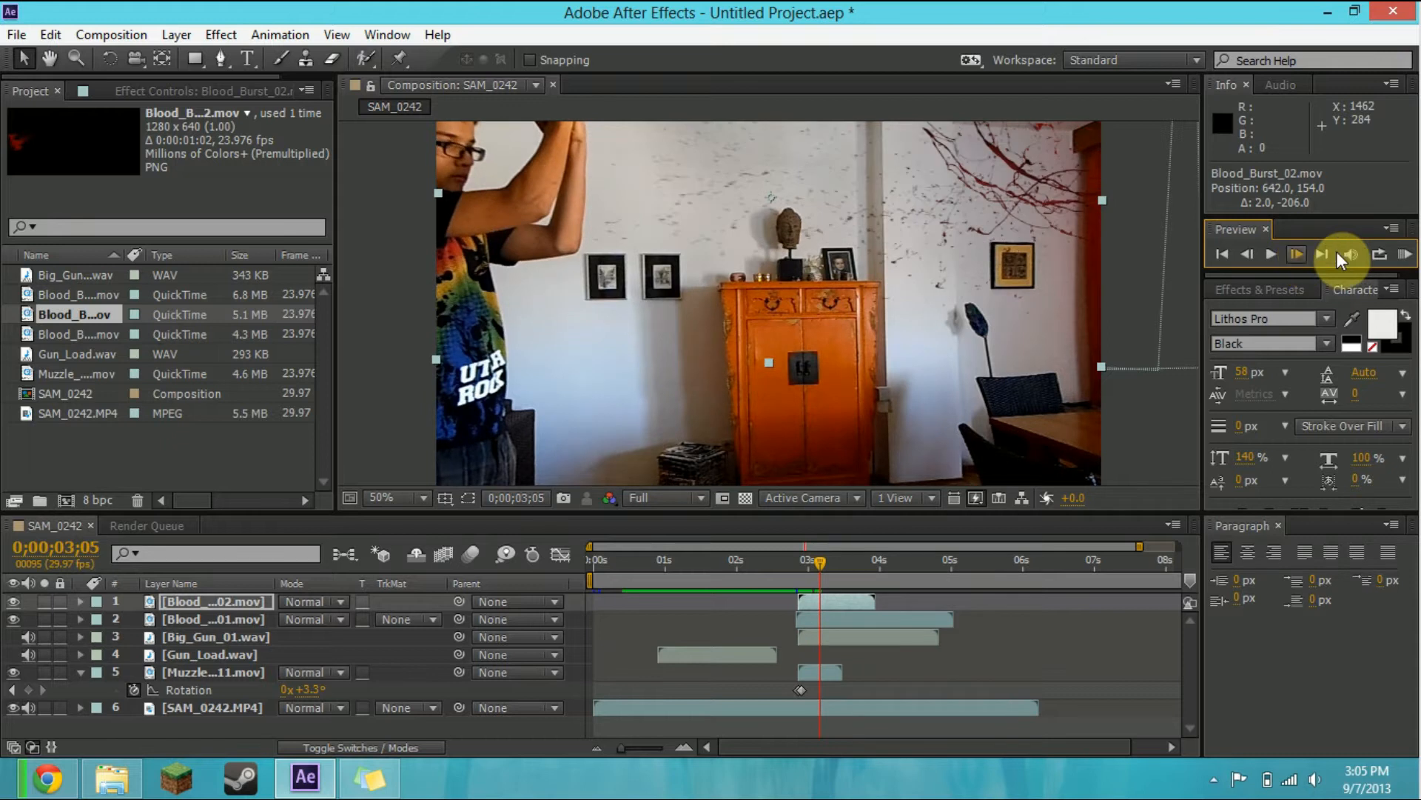
{"action": "left_click", "coordinate": [1404, 254]}
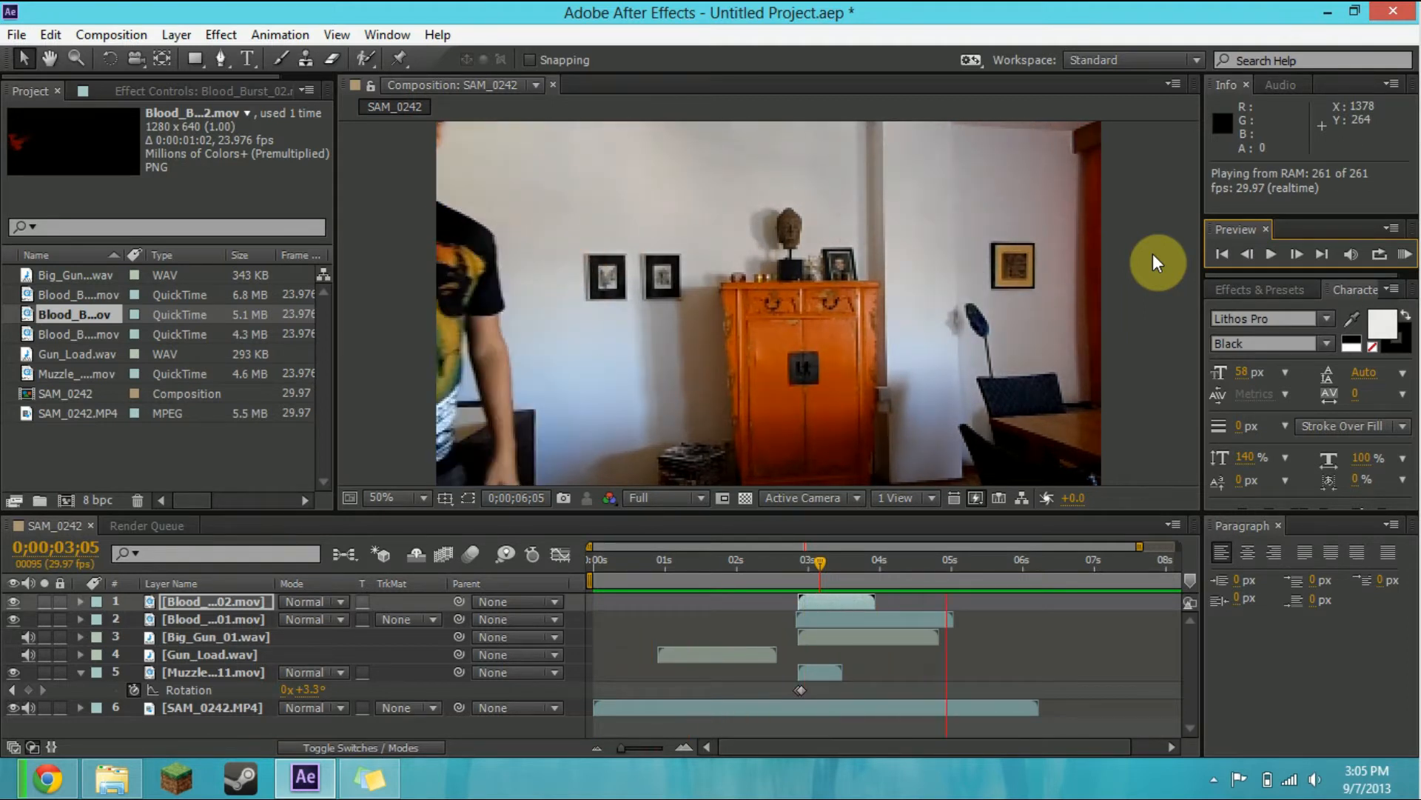
{"action": "key", "text": "space"}
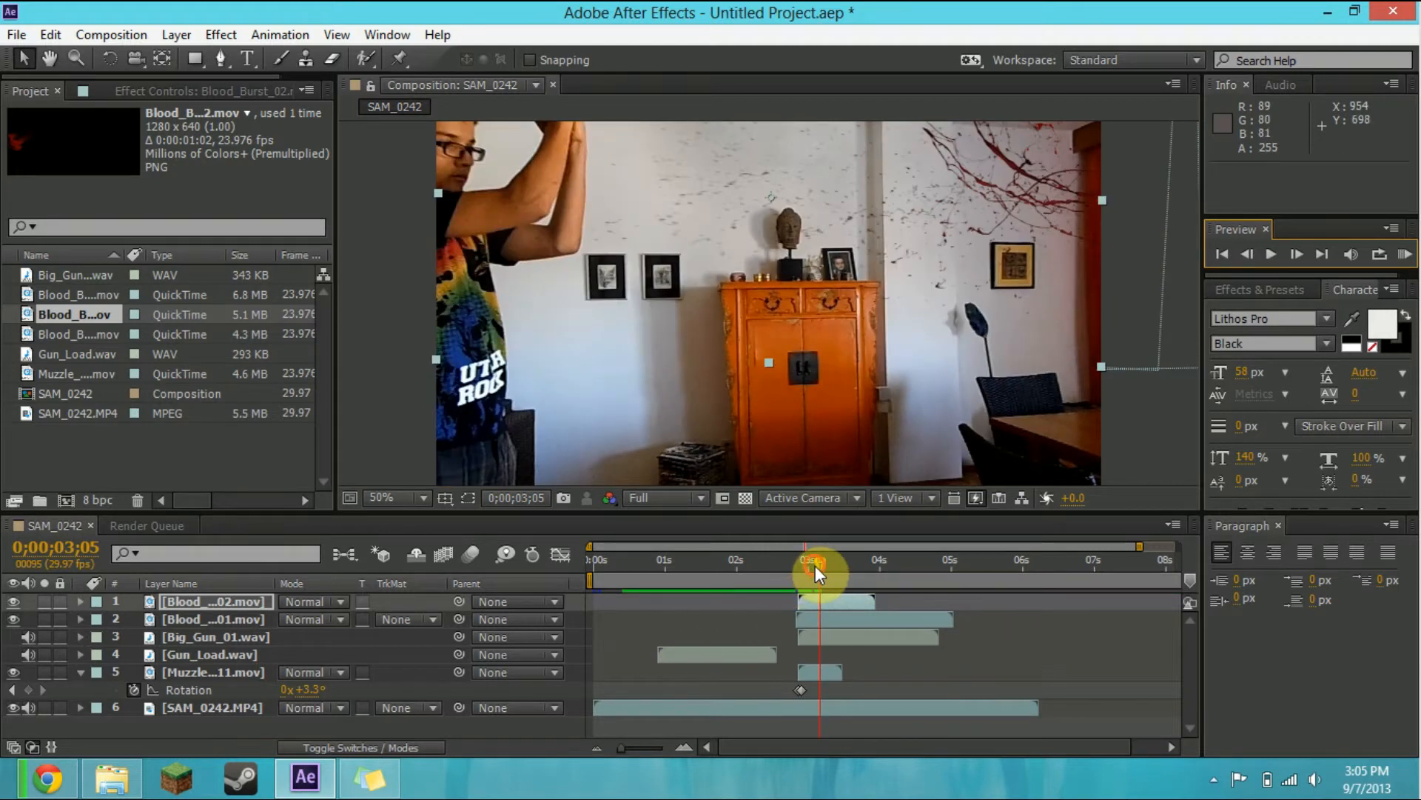
Step: Return to 0;00;02;26 and add Blood_Burst_03.mov as the top layer, starting at that frame
{"action": "left_click_drag", "start_coordinate": [815, 565], "coordinate": [797, 566]}
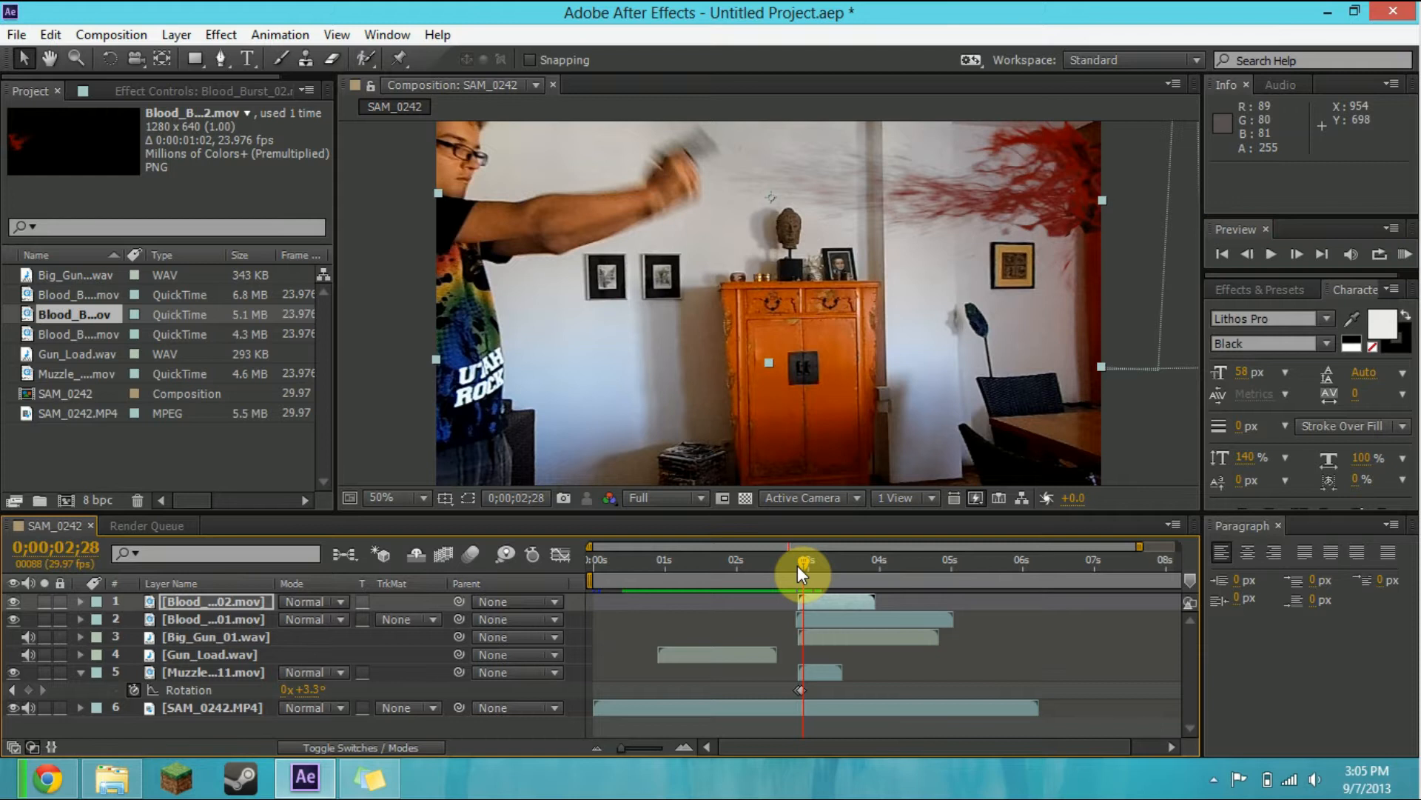
{"action": "left_click", "coordinate": [1248, 254]}
{"action": "left_click", "coordinate": [1248, 254]}
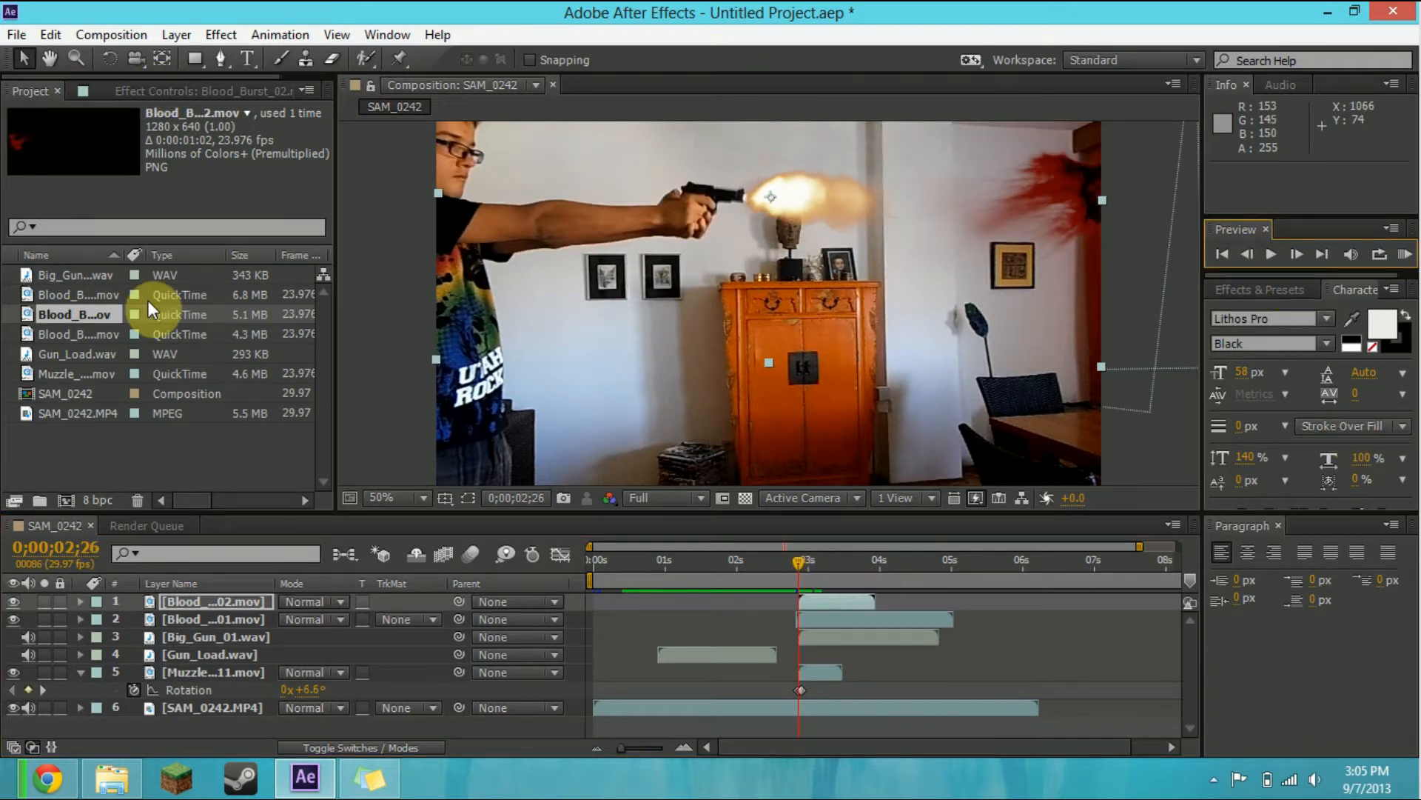
{"action": "left_click", "coordinate": [109, 331]}
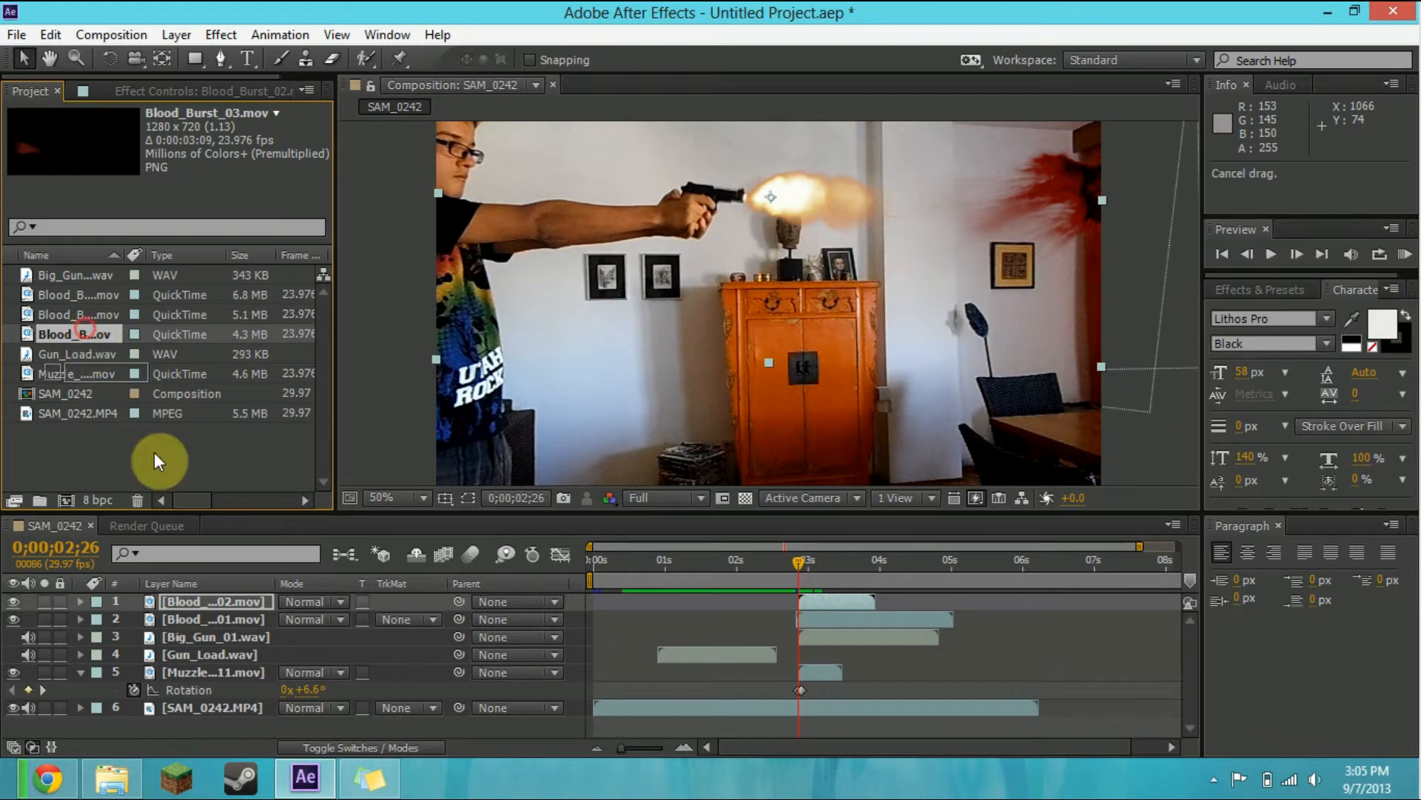
{"action": "left_click_drag", "start_coordinate": [220, 603], "coordinate": [216, 598]}
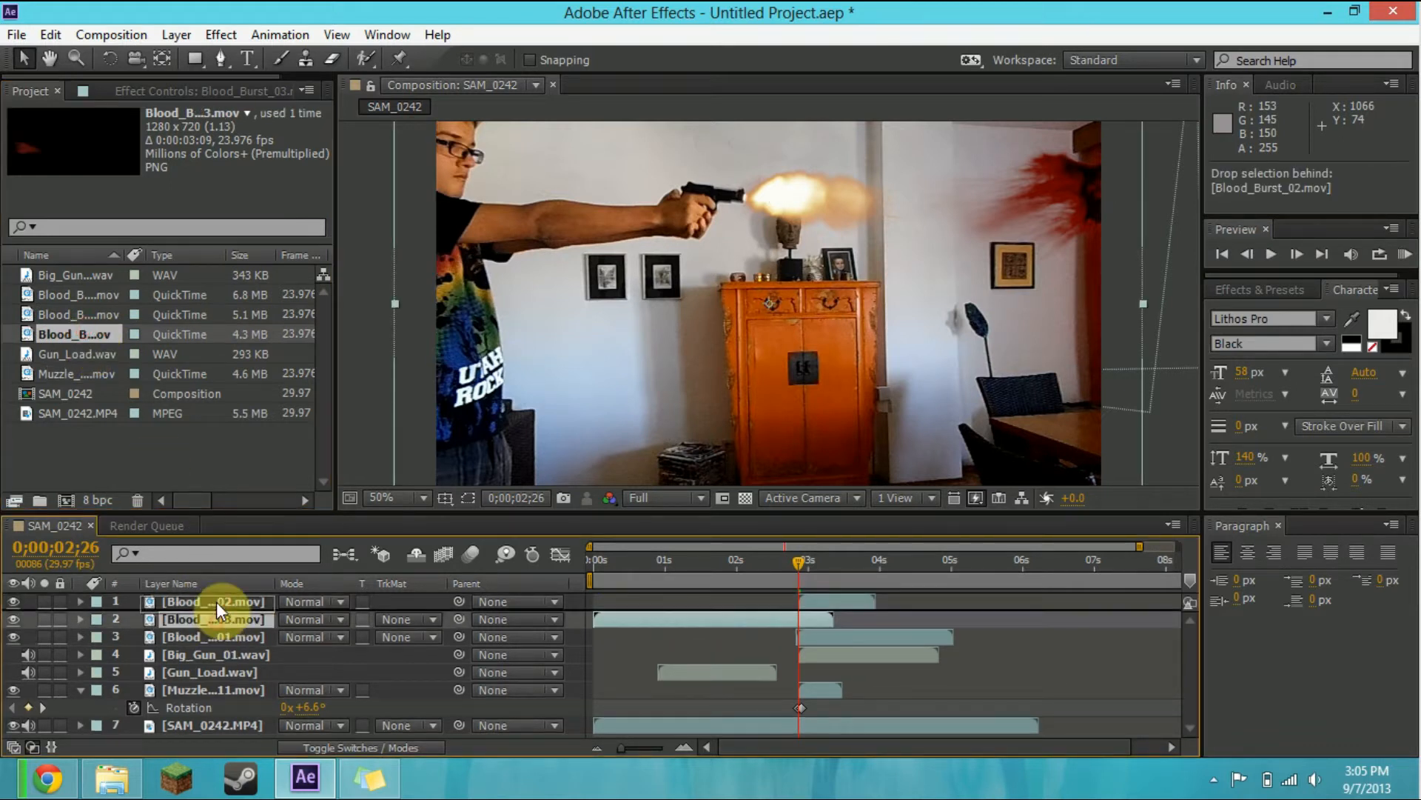
{"action": "left_click_drag", "start_coordinate": [619, 603], "coordinate": [823, 599]}
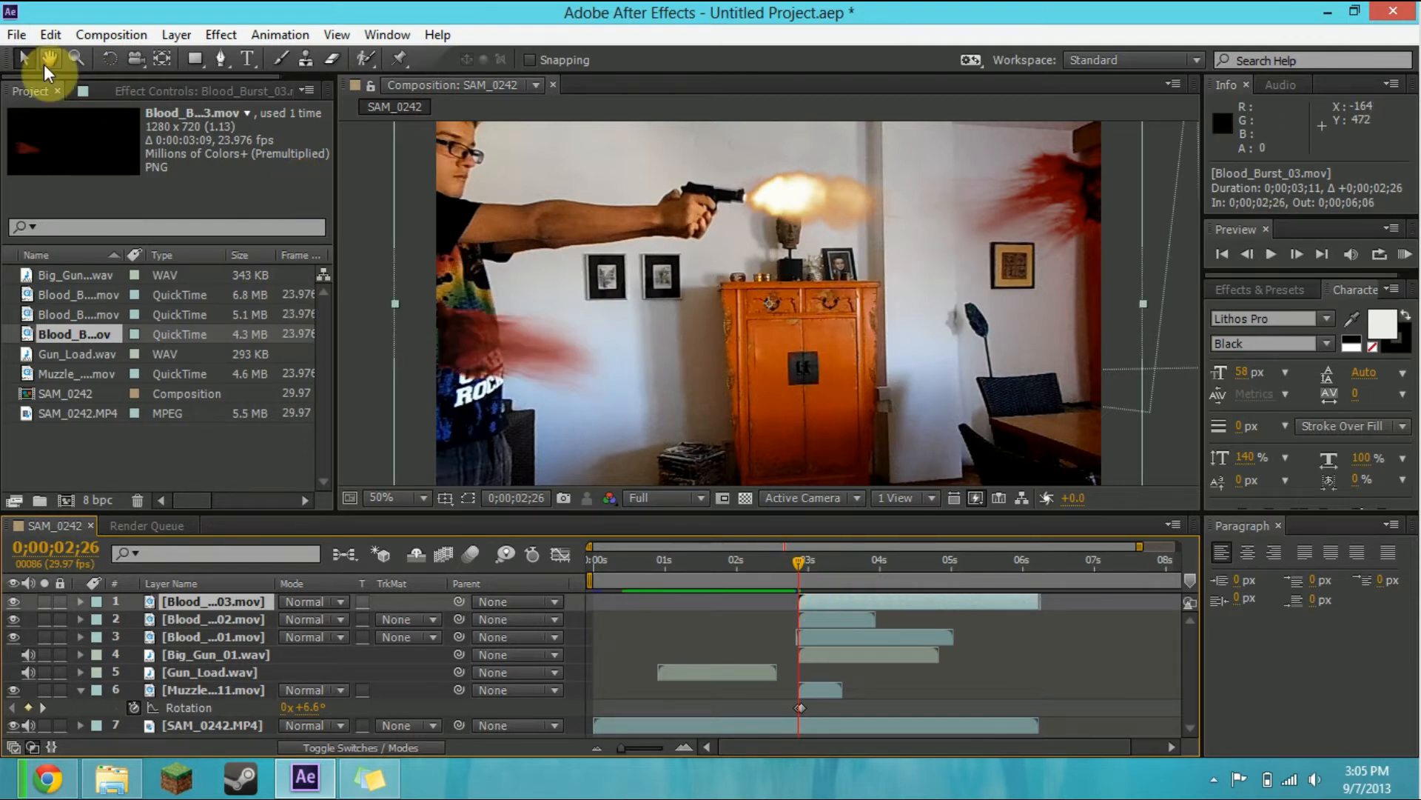
Step: Rotate the Blood_Burst_03 layer about half a turn and move it to position 648, 224, over the other bursts
{"action": "left_click", "coordinate": [112, 57]}
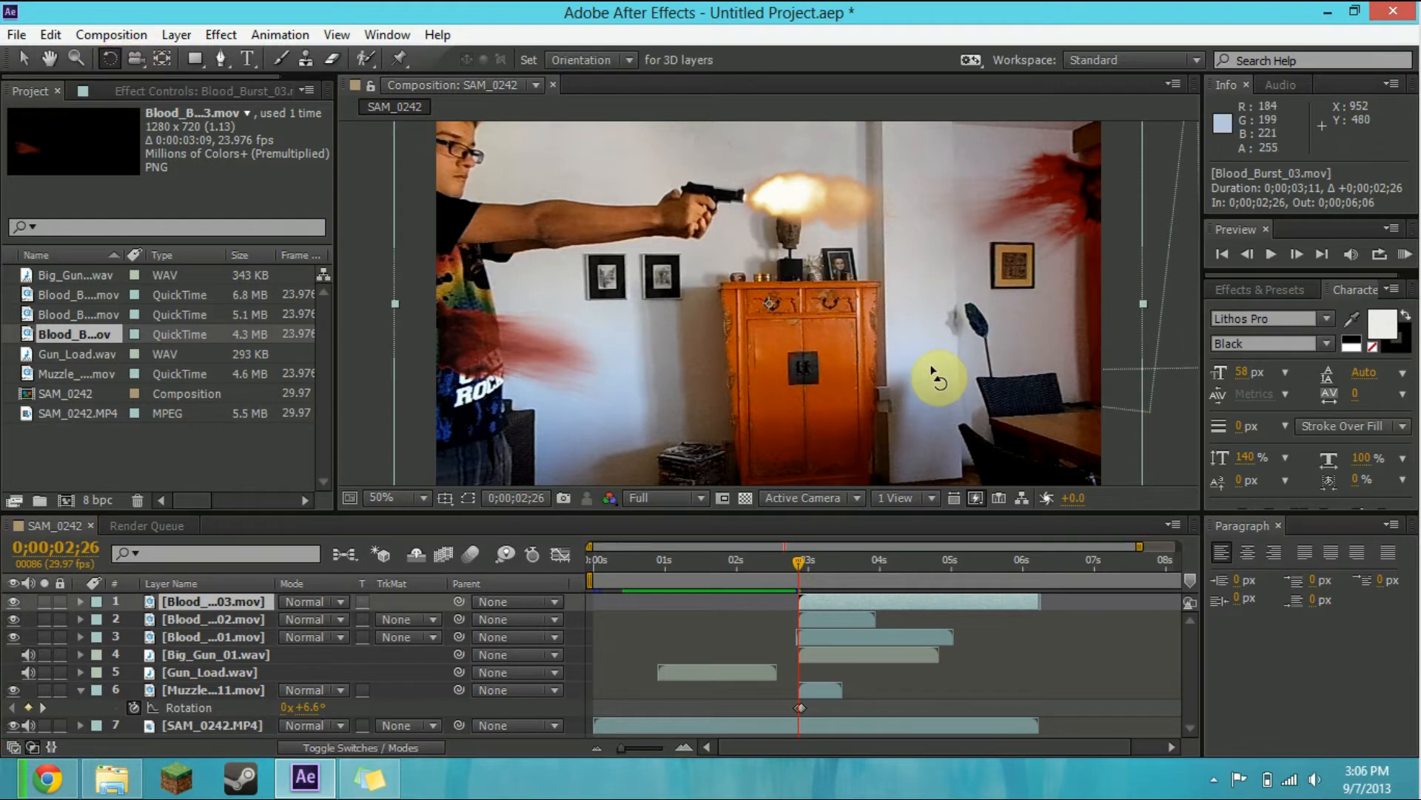
{"action": "left_click_drag", "start_coordinate": [962, 406], "coordinate": [517, 190]}
{"action": "left_click", "coordinate": [23, 59]}
{"action": "left_click_drag", "start_coordinate": [899, 303], "coordinate": [900, 271]}
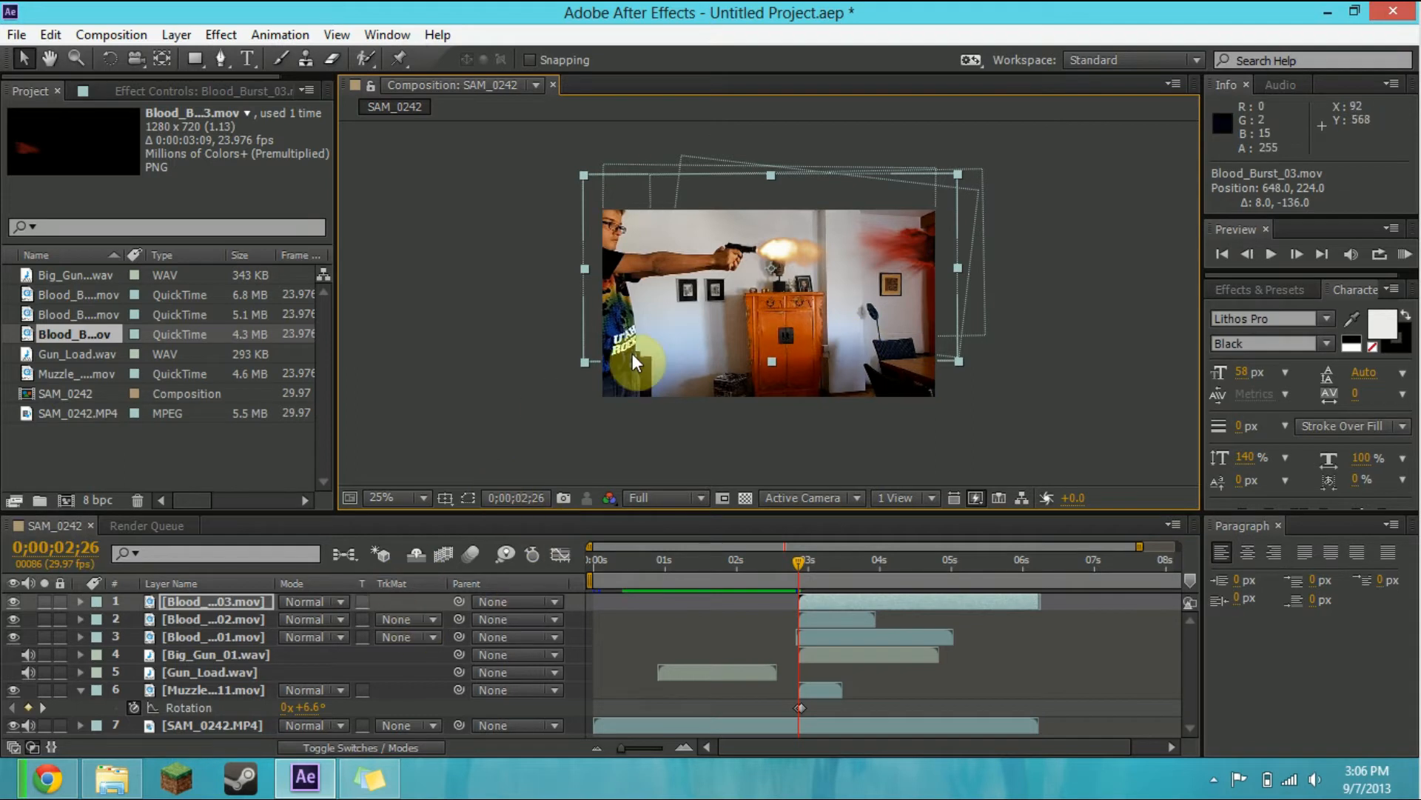
Step: Fit the composition in the viewer and play a RAM preview to check the three layered blood bursts
{"action": "key", "text": "period"}
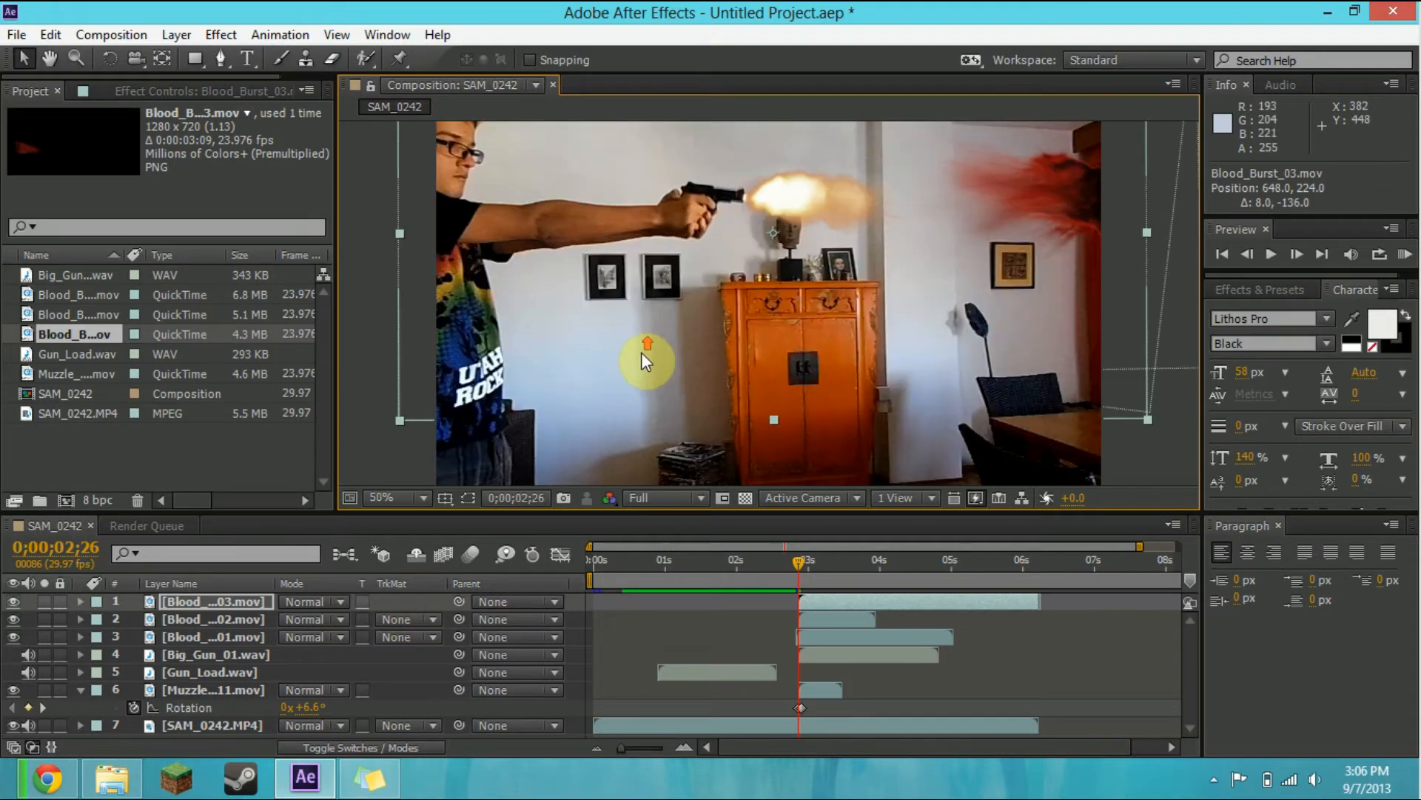
{"action": "left_click", "coordinate": [414, 501]}
{"action": "left_click", "coordinate": [385, 123]}
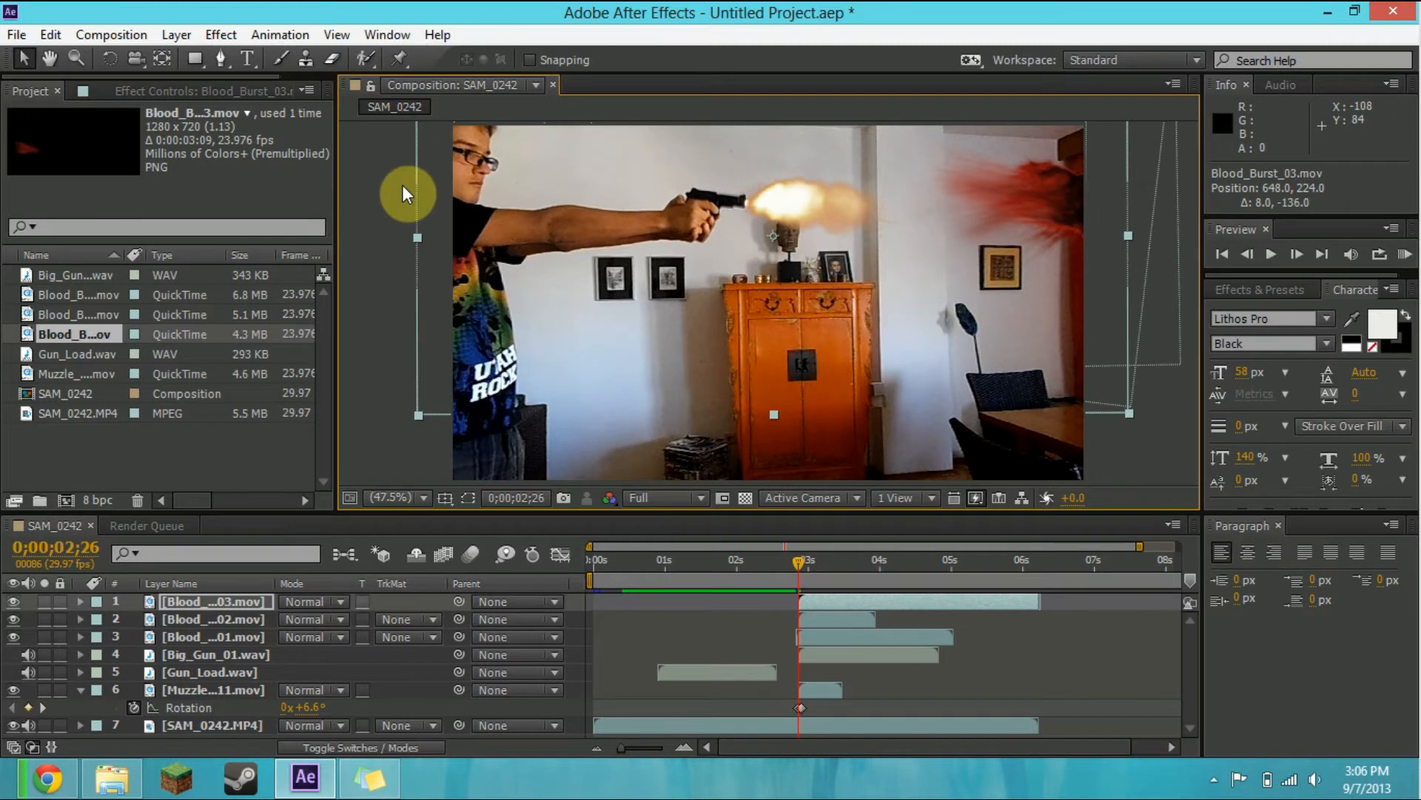
{"action": "left_click", "coordinate": [1405, 256]}
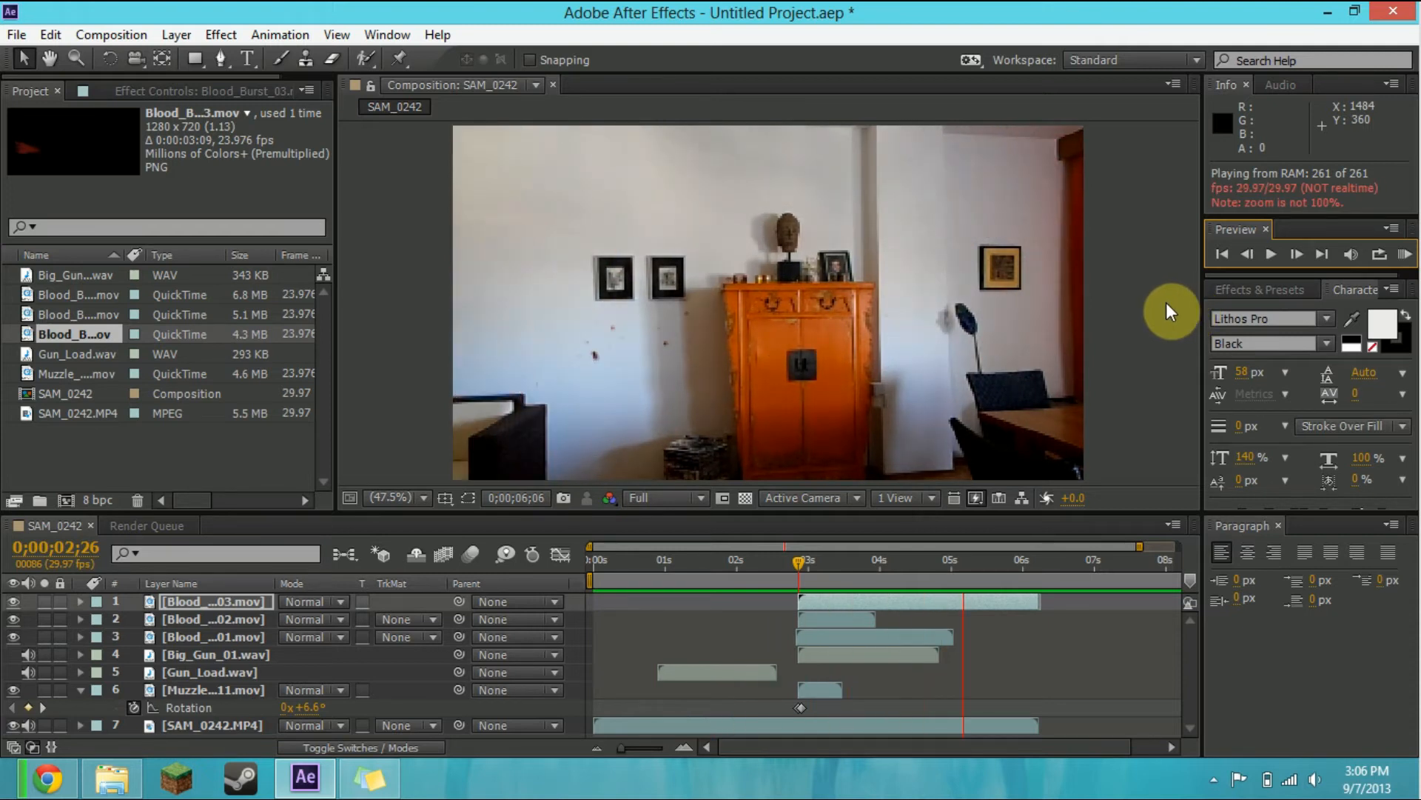
{"action": "key", "text": "space"}
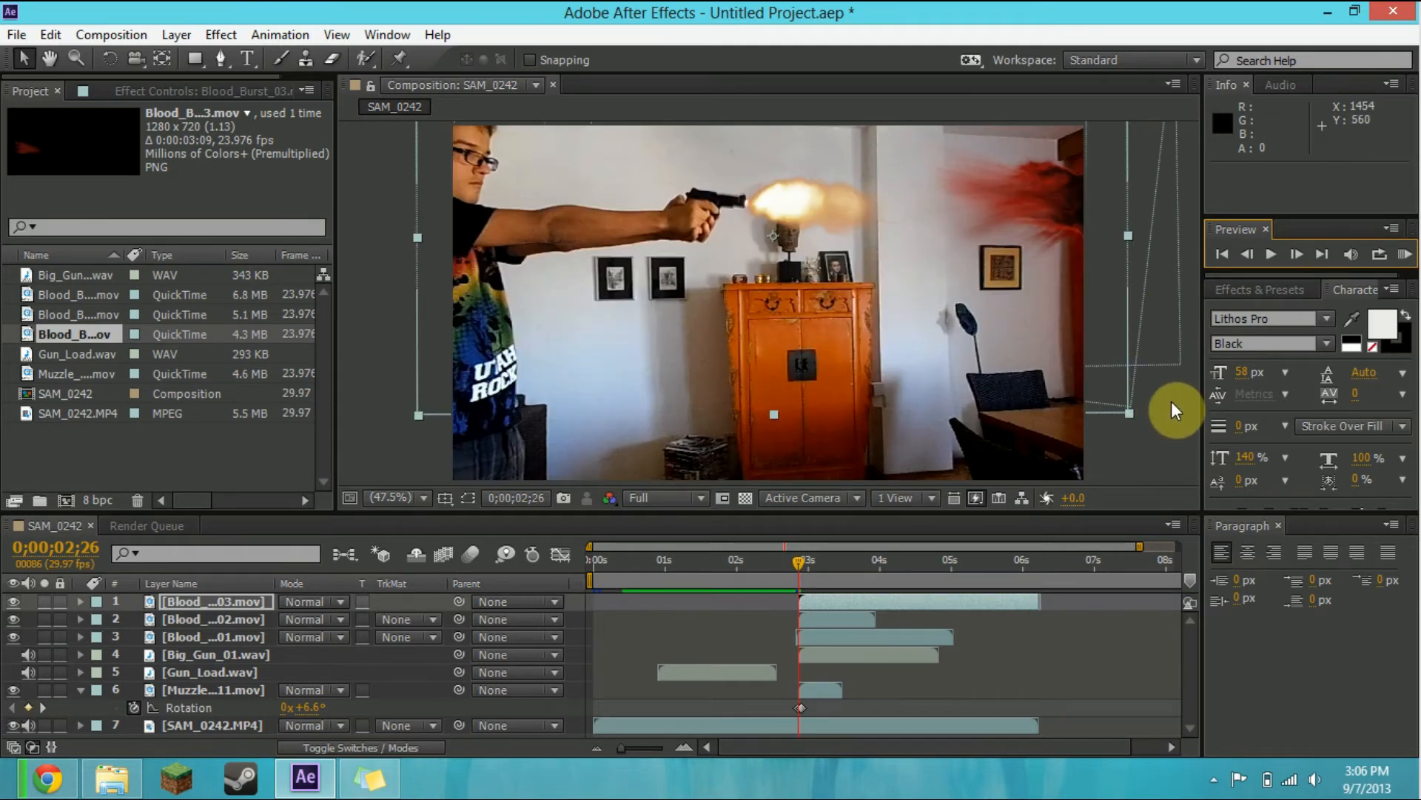
Step: Switch to File Explorer and audition the Blood_Hit and Blood_Hit_02 sounds in the Action Essentials 2 Bonus_Sound_FX folder
{"action": "left_click", "coordinate": [111, 777]}
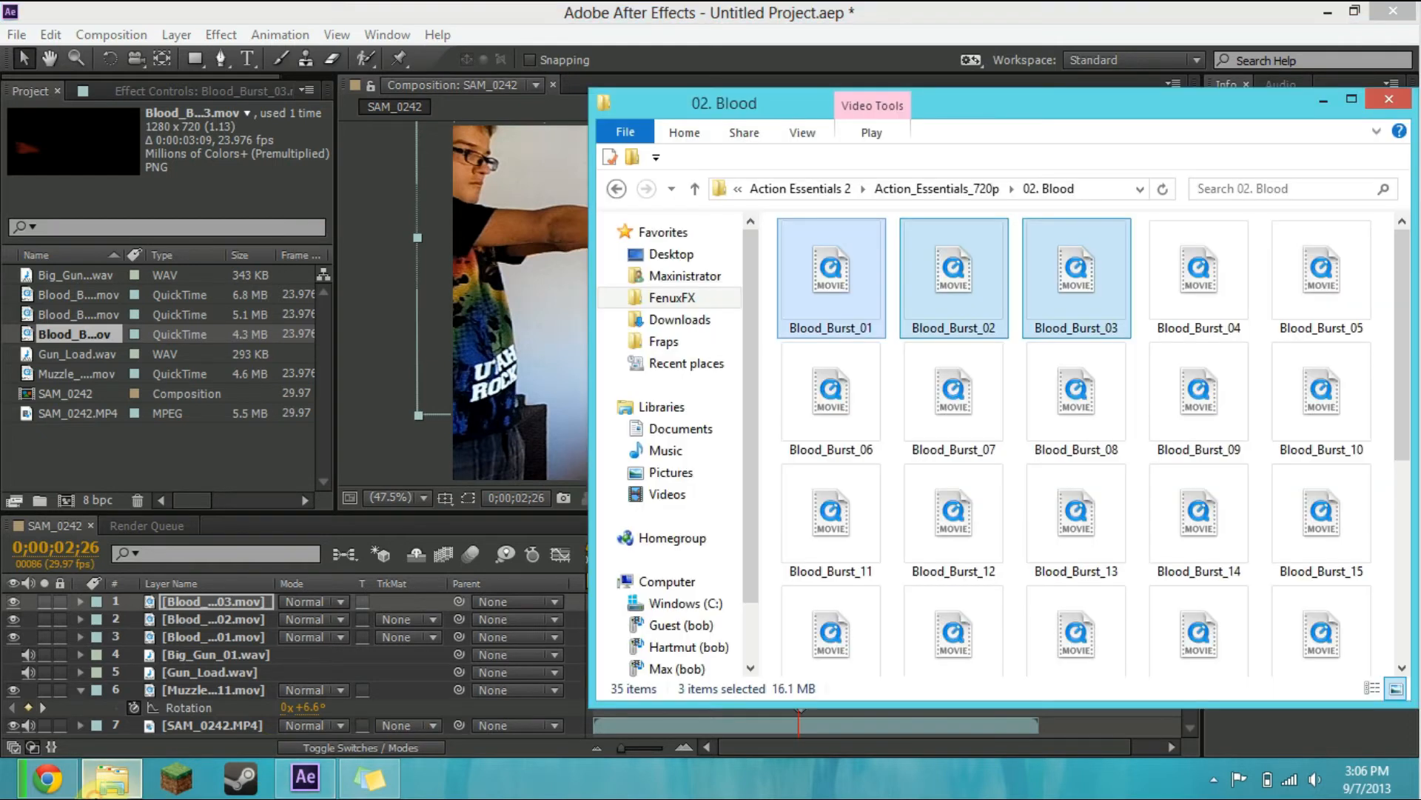
{"action": "left_click", "coordinate": [774, 188]}
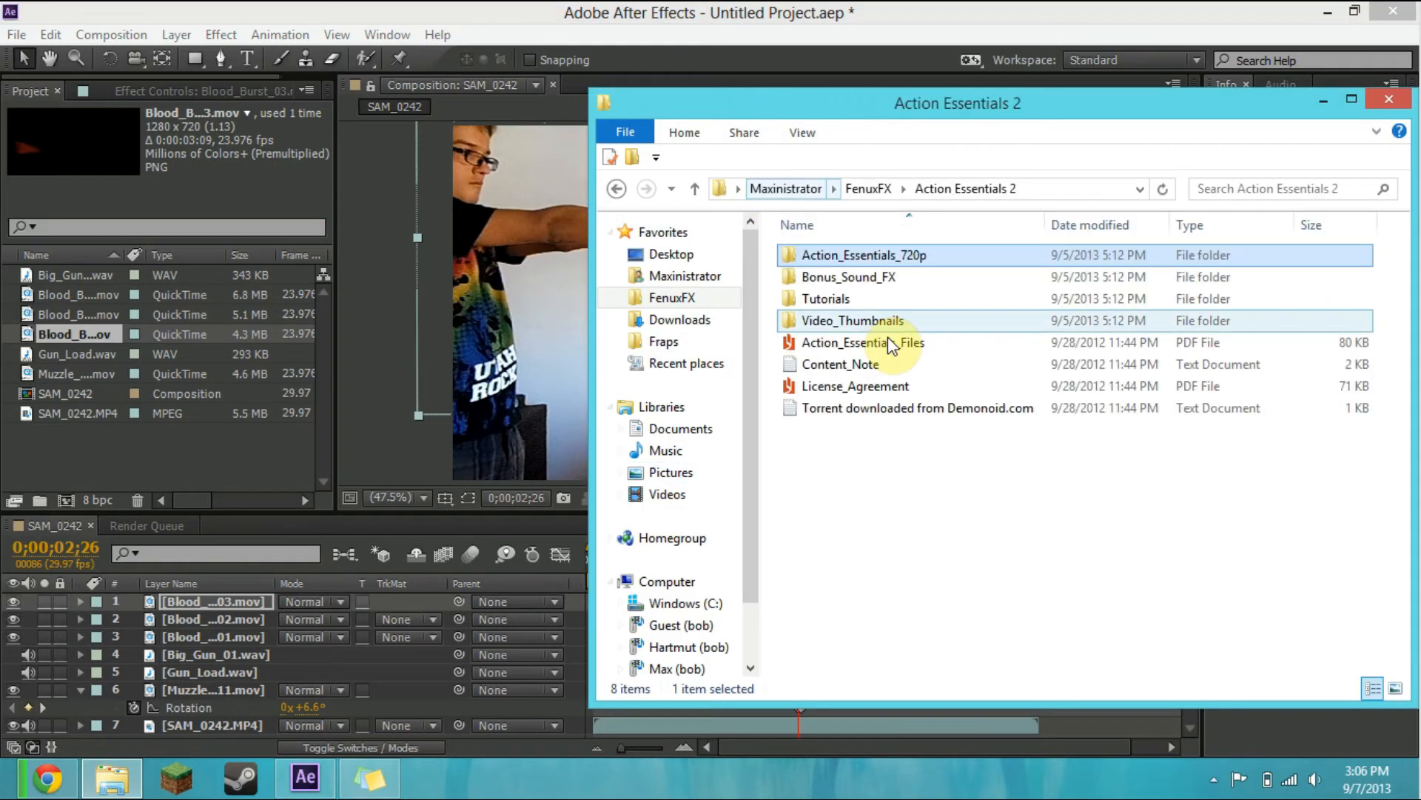
{"action": "left_click", "coordinate": [859, 320]}
{"action": "double_click", "coordinate": [859, 320]}
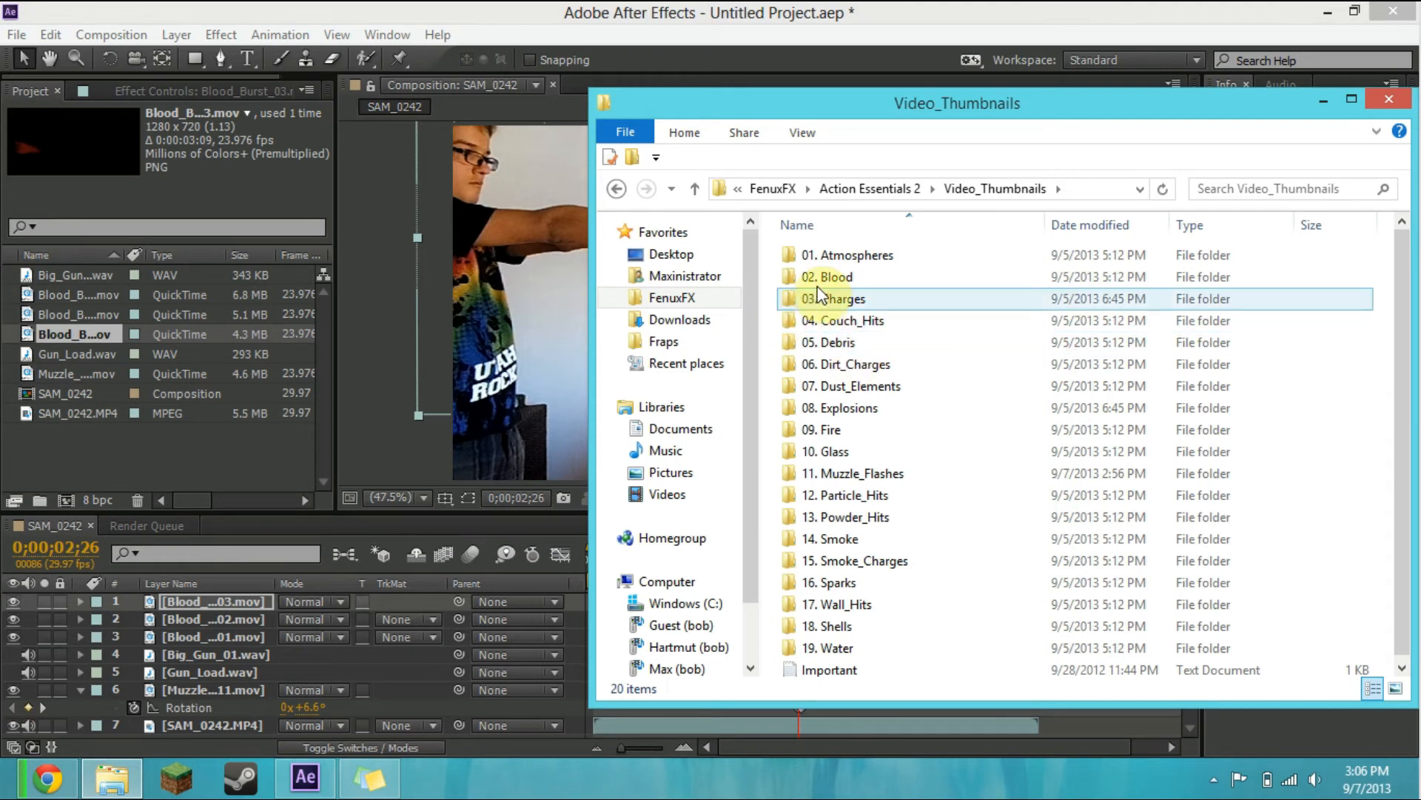
{"action": "left_click", "coordinate": [866, 198]}
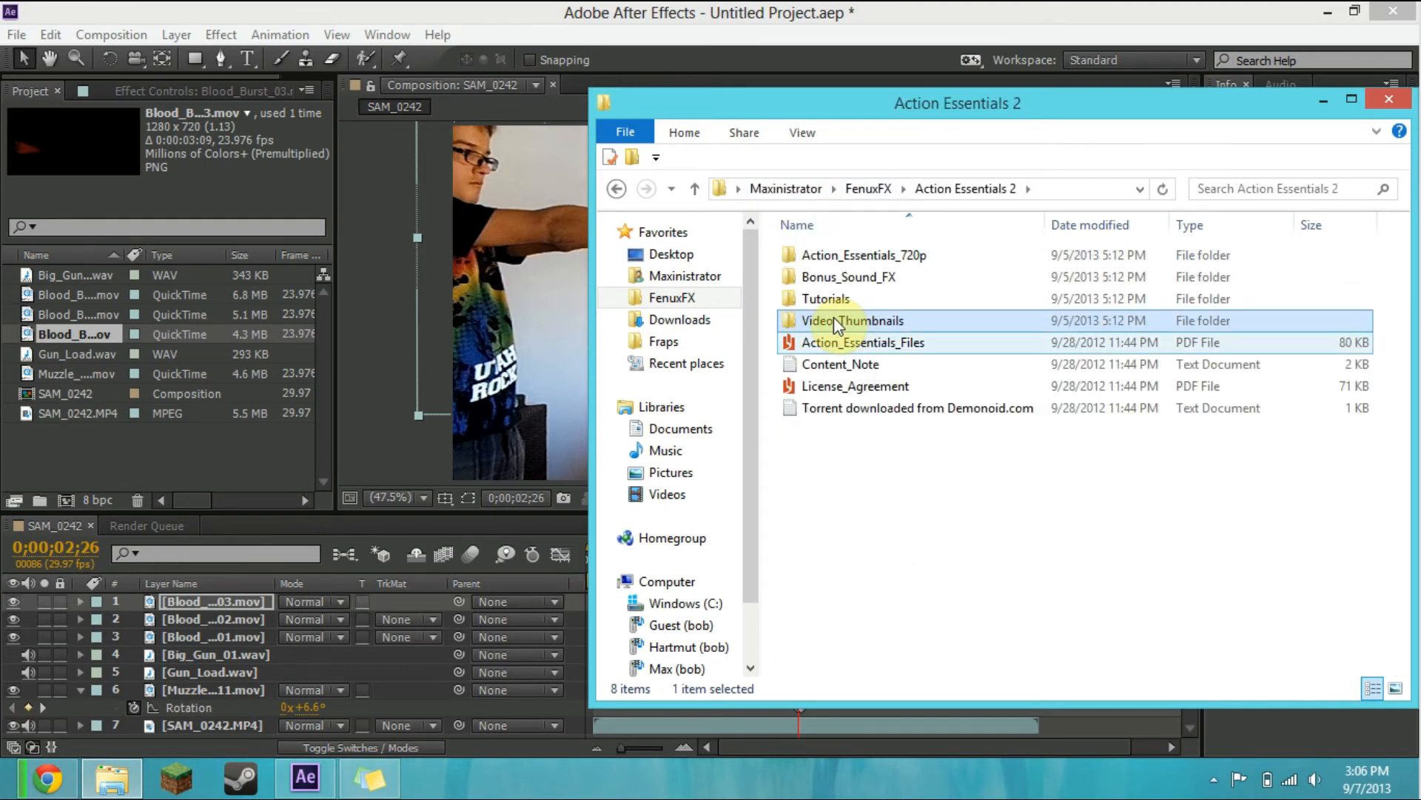
{"action": "double_click", "coordinate": [834, 276]}
{"action": "double_click", "coordinate": [846, 275]}
{"action": "double_click", "coordinate": [852, 299]}
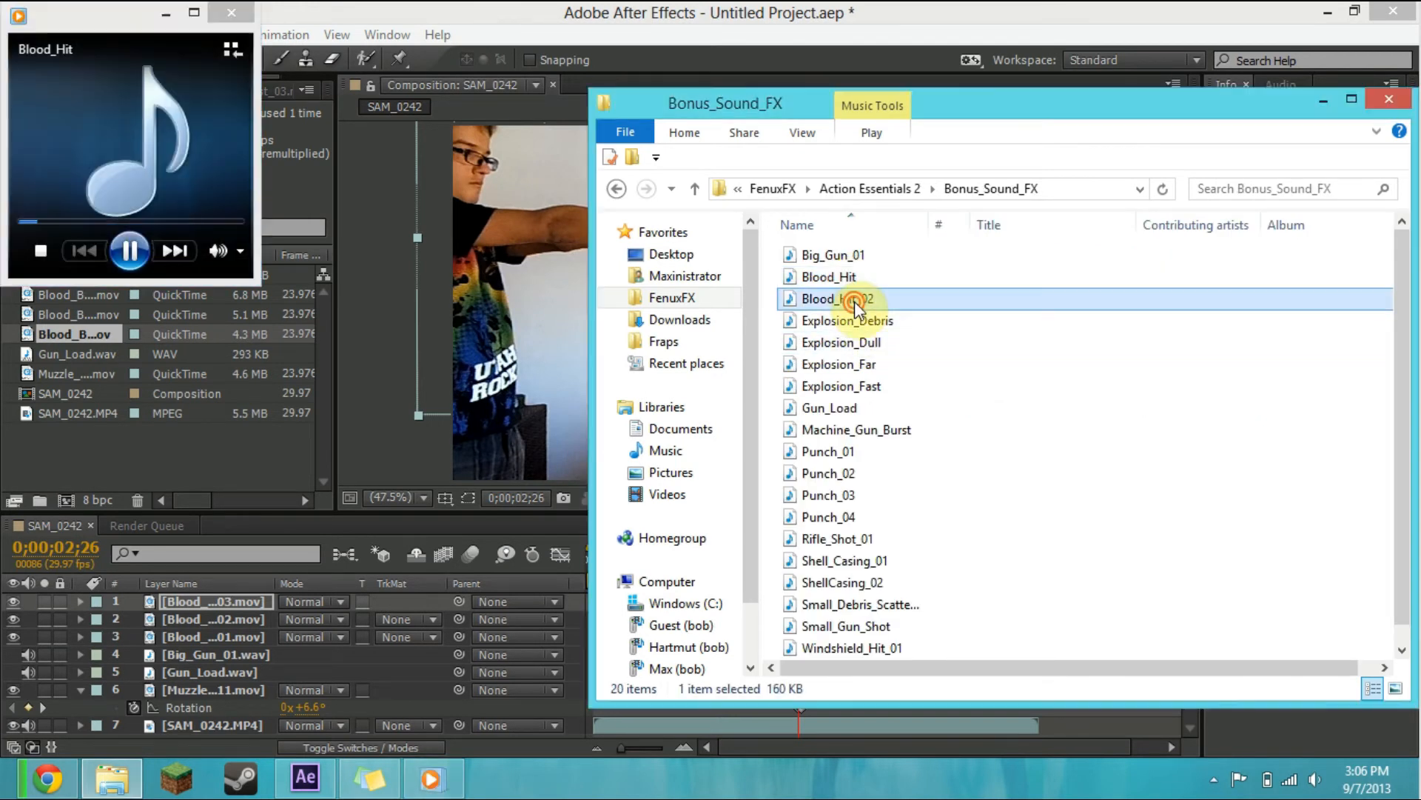
{"action": "left_click", "coordinate": [232, 12]}
Step: Import Blood_Hit_02.wav, add it as the top layer aligned with the start of Blood_Burst_03, and play a RAM preview
{"action": "left_click_drag", "start_coordinate": [821, 302], "coordinate": [265, 452]}
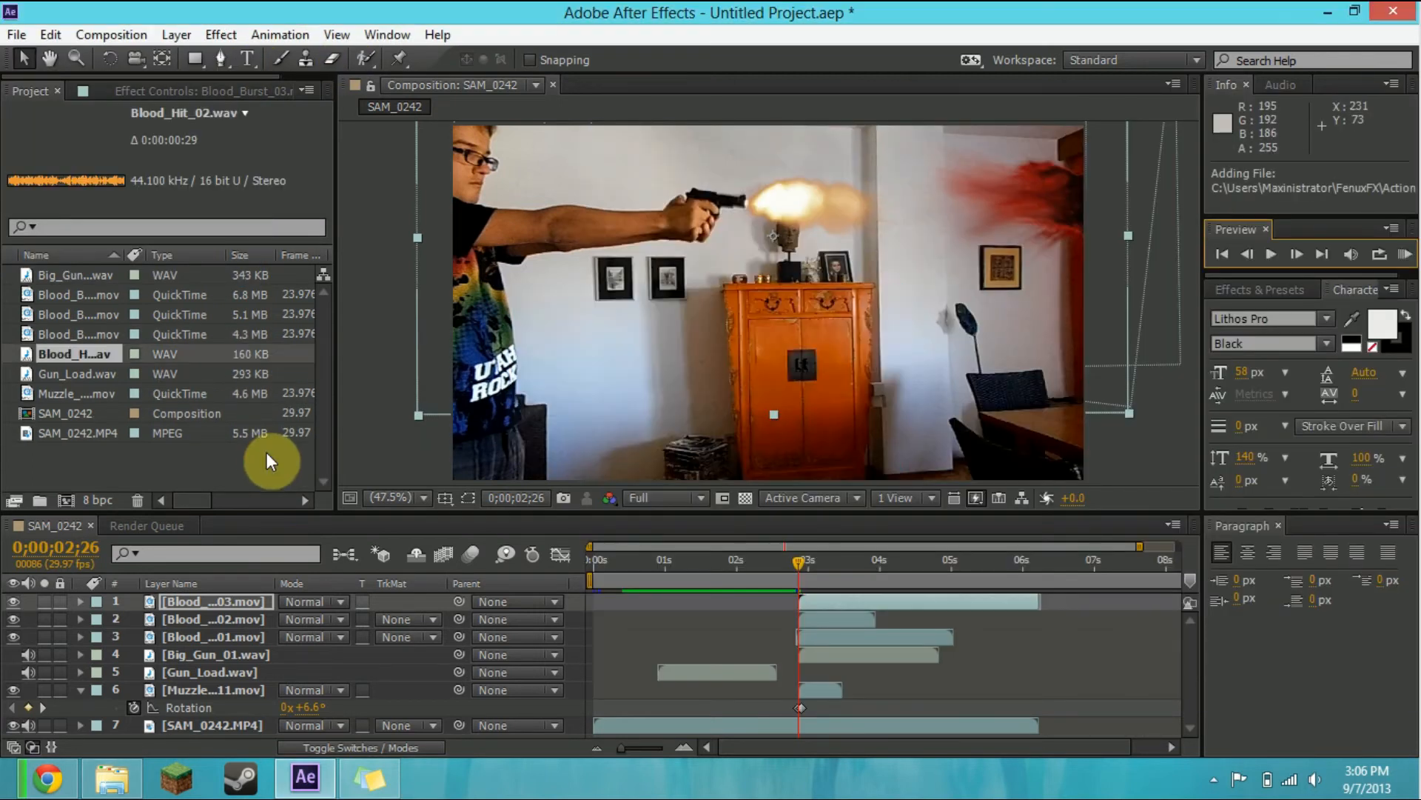
{"action": "left_click_drag", "start_coordinate": [56, 358], "coordinate": [208, 596]}
{"action": "left_click_drag", "start_coordinate": [633, 602], "coordinate": [846, 628]}
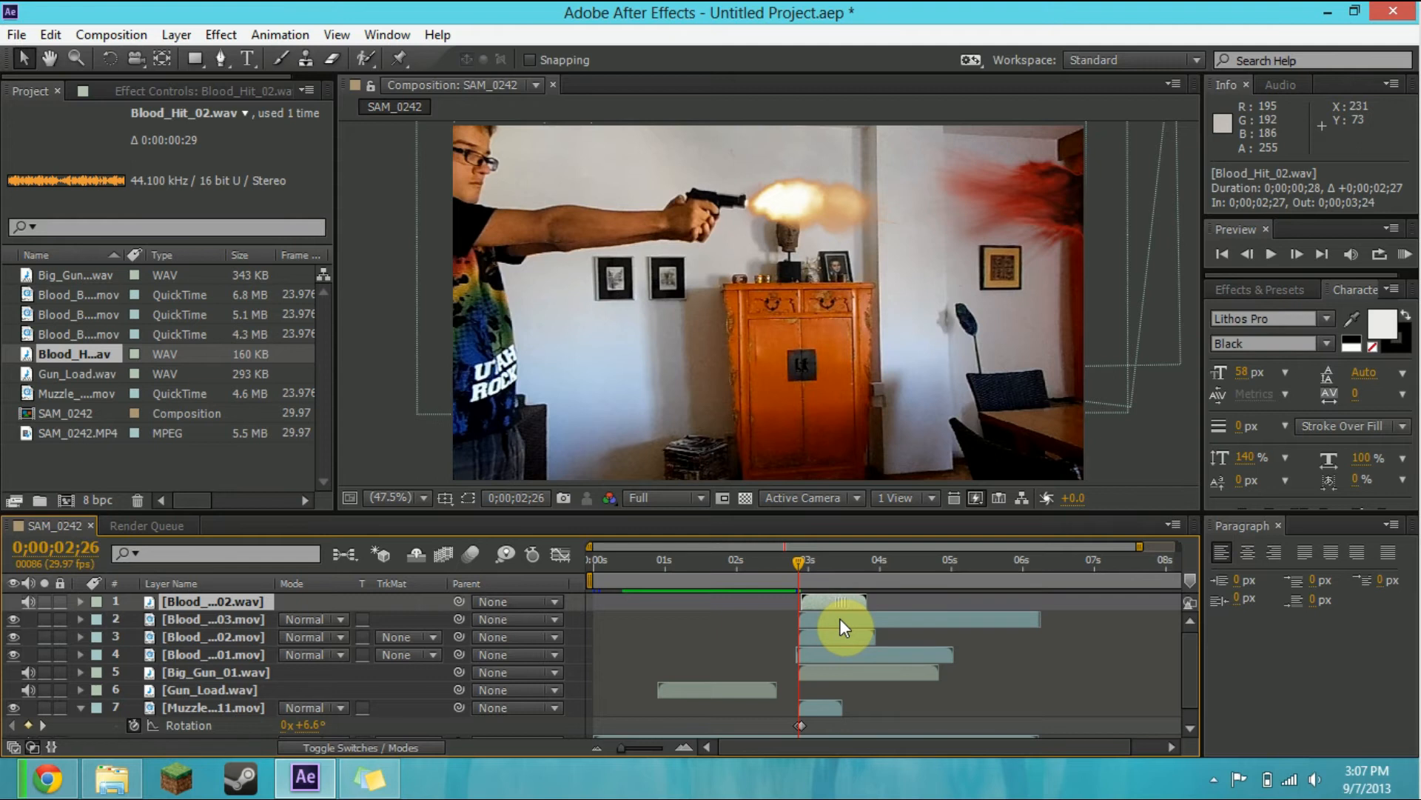
{"action": "left_click", "coordinate": [1404, 254]}
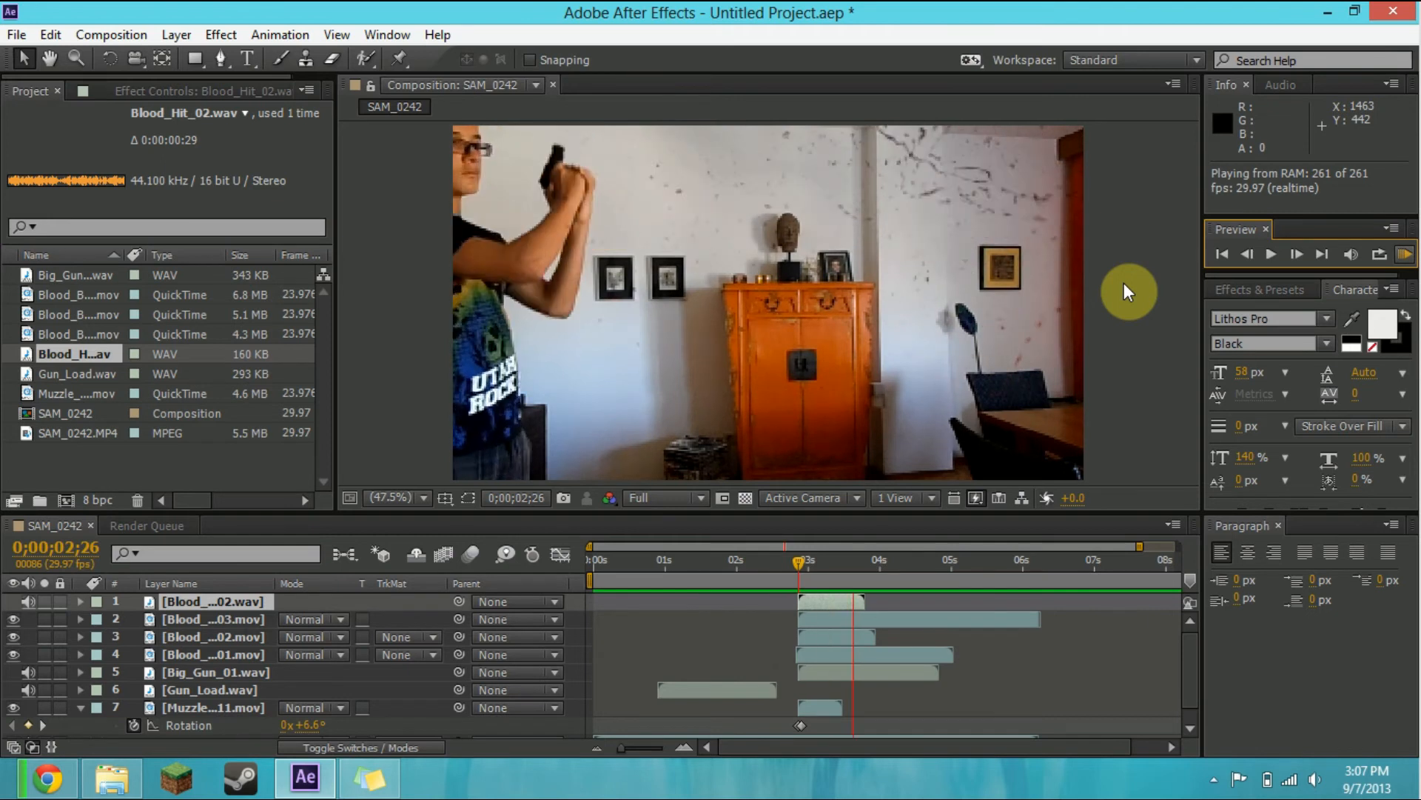
{"action": "key", "text": "space"}
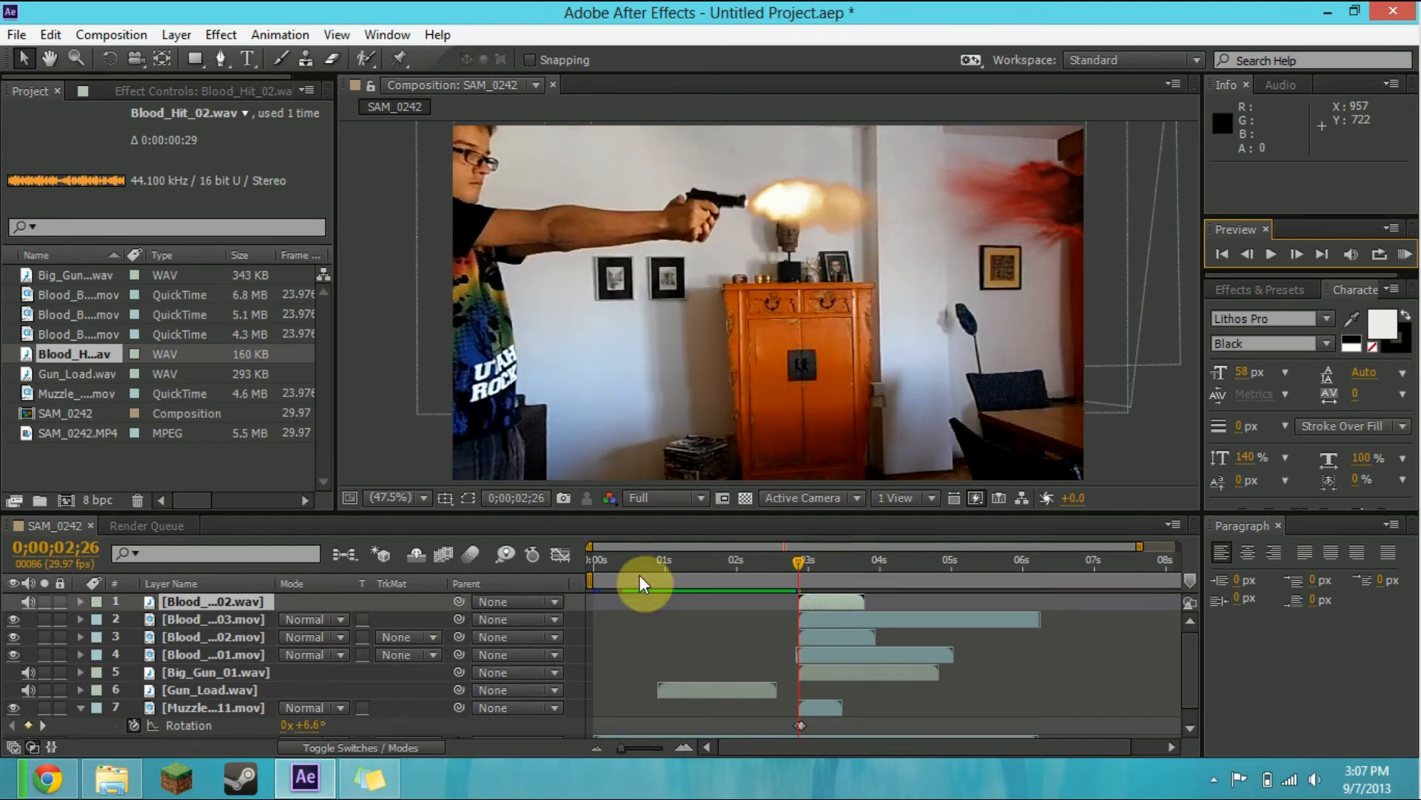